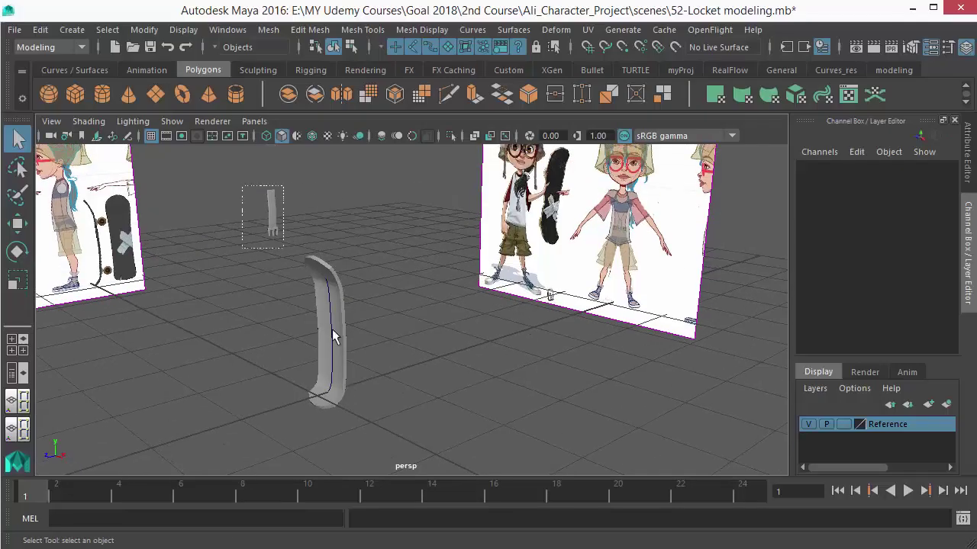
Hide the skateboard deck, its profile curve and the other mesh standing behind it.
left_click(329, 305)
right_click_drag(329, 305, 320, 155)
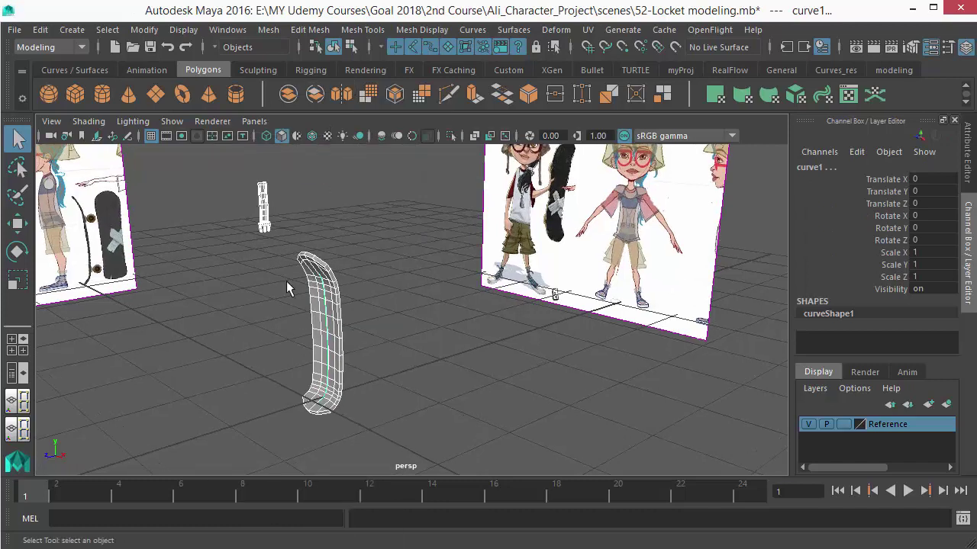
left_click(183, 30)
mouse_move(206, 128)
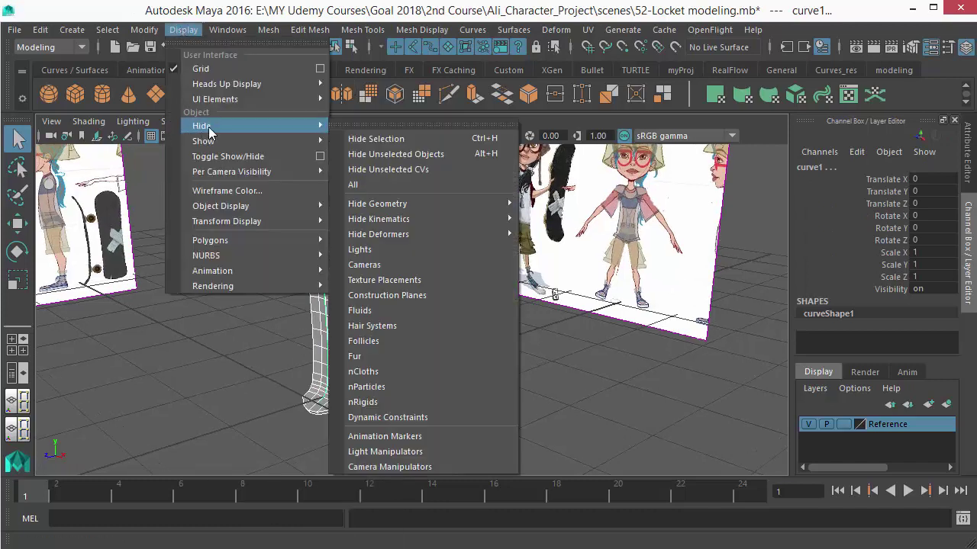
left_click(382, 139)
scroll(450, 340, "down", 2)
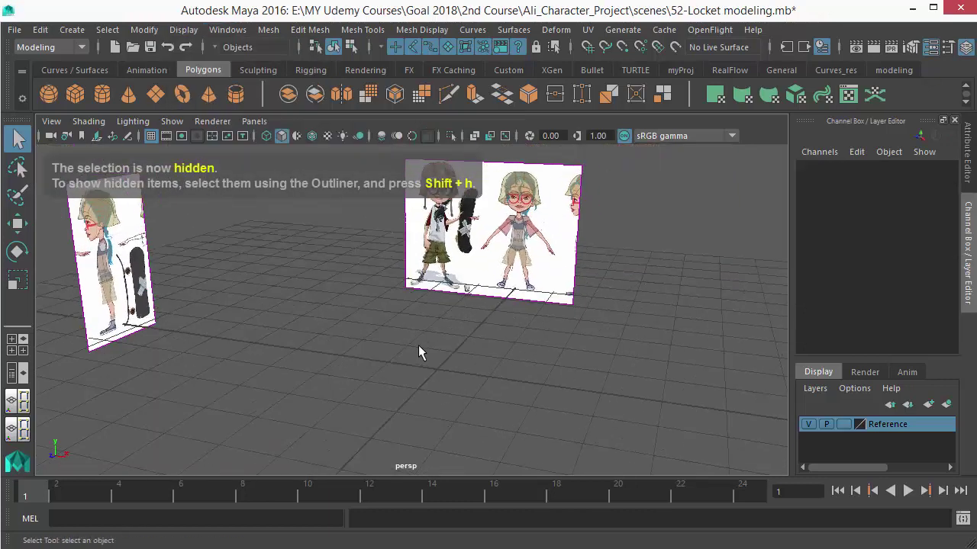
middle_click_drag(418, 345, 402, 334, "alt")
scroll(395, 316, "up", 2)
middle_click_drag(388, 299, 423, 337, "alt")
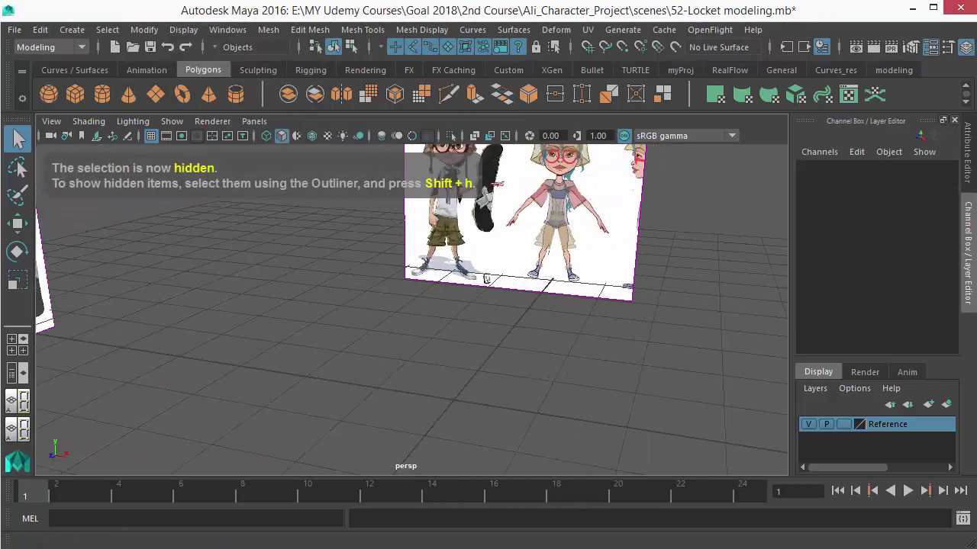
Switch to Windows Photo Viewer and examine the skateboard underside and wheel reference photos, then return to Maya.
left_click(726, 548)
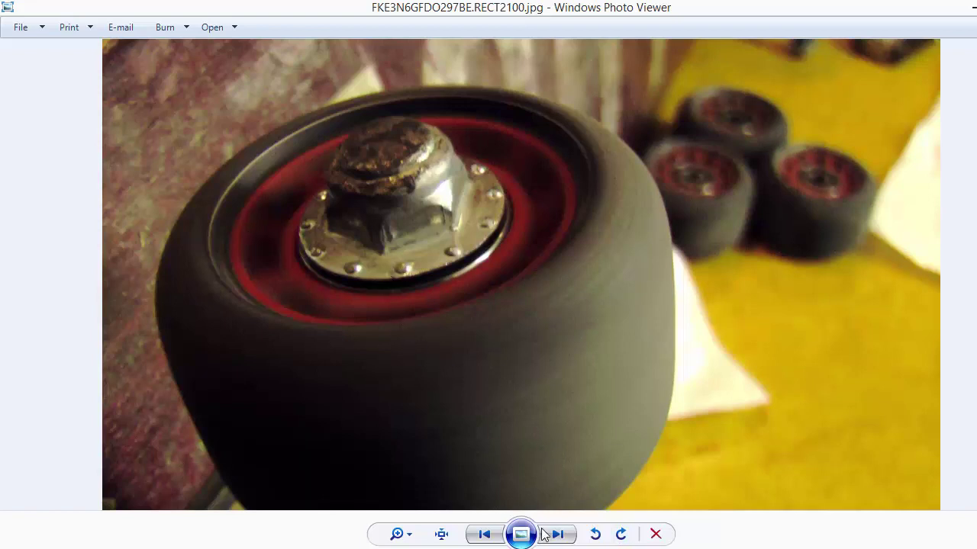
left_click(488, 538)
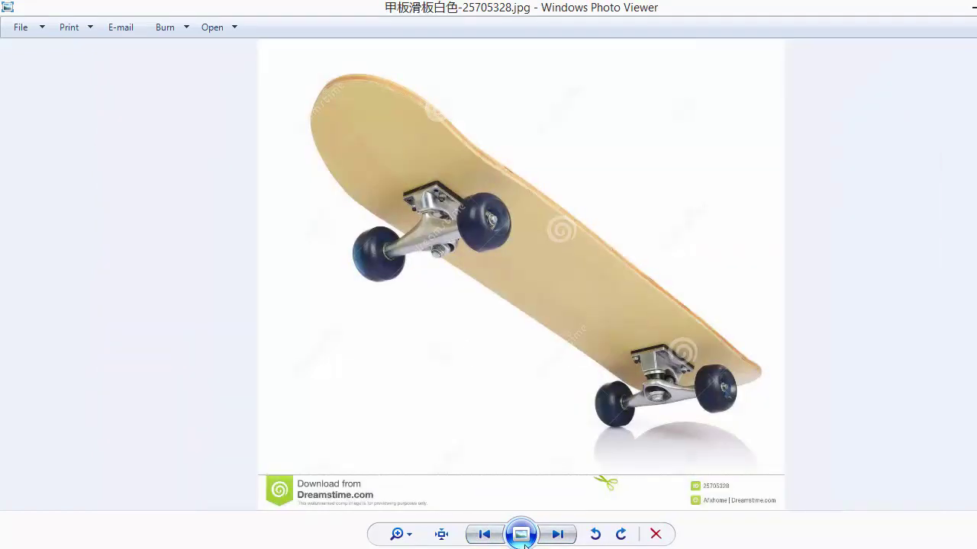
scroll(529, 238, "up", 3)
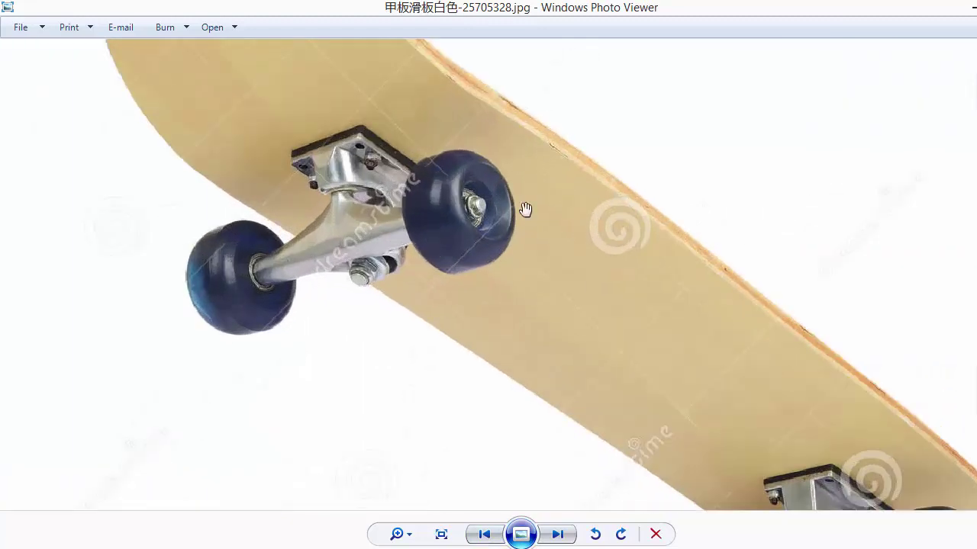
left_click(558, 534)
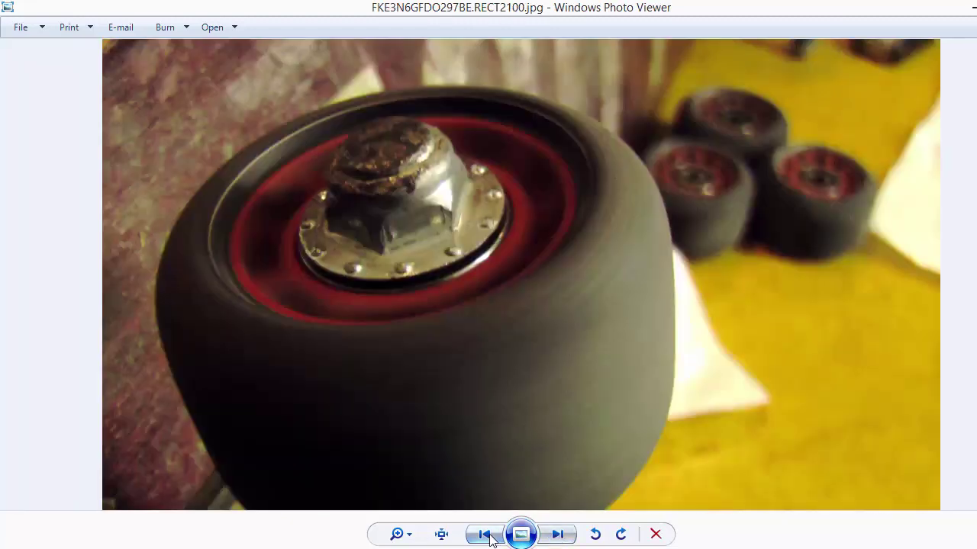
left_click(484, 534)
left_click(558, 534)
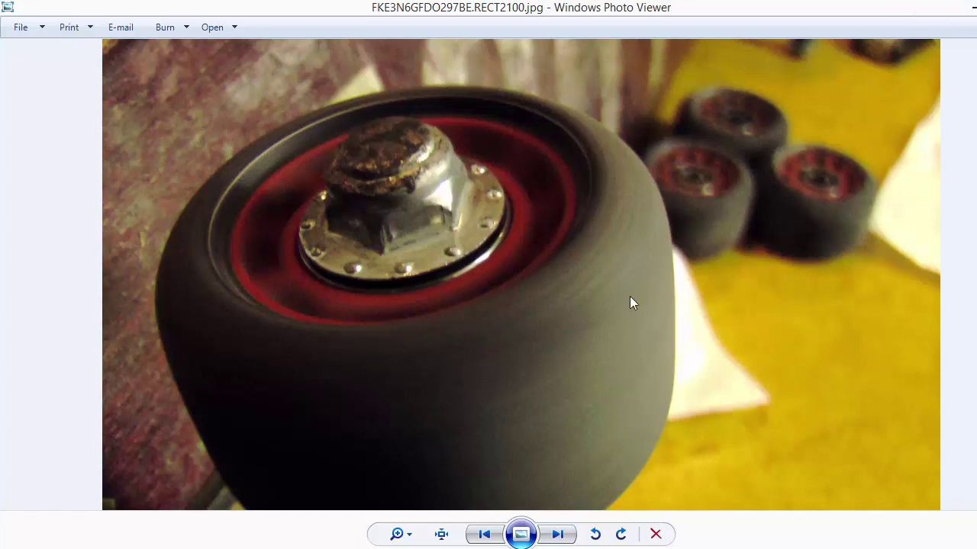
left_click(970, 9)
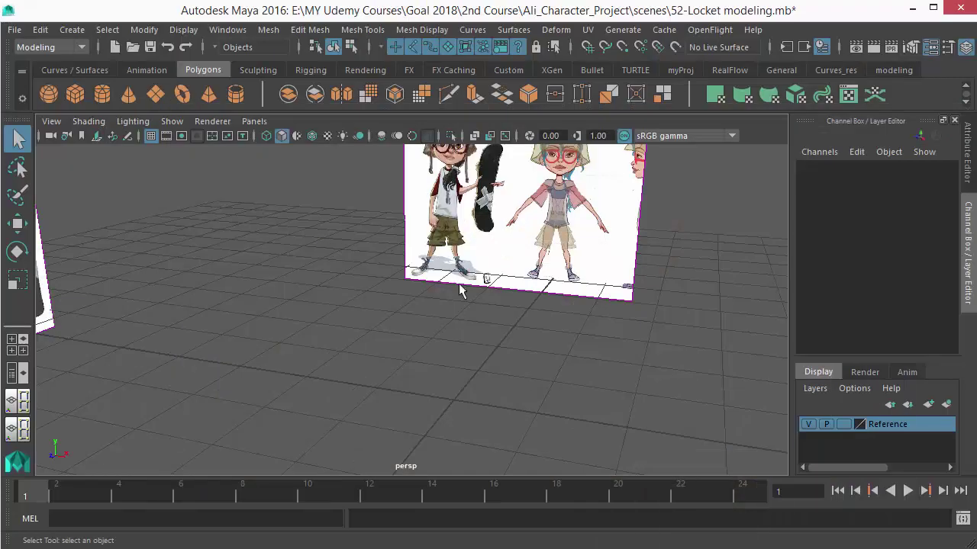
Create a polygon pipe for the wheel and set its Z rotation to 90.
left_click(236, 94)
left_click_drag(439, 422, 436, 347, "alt")
key("e")
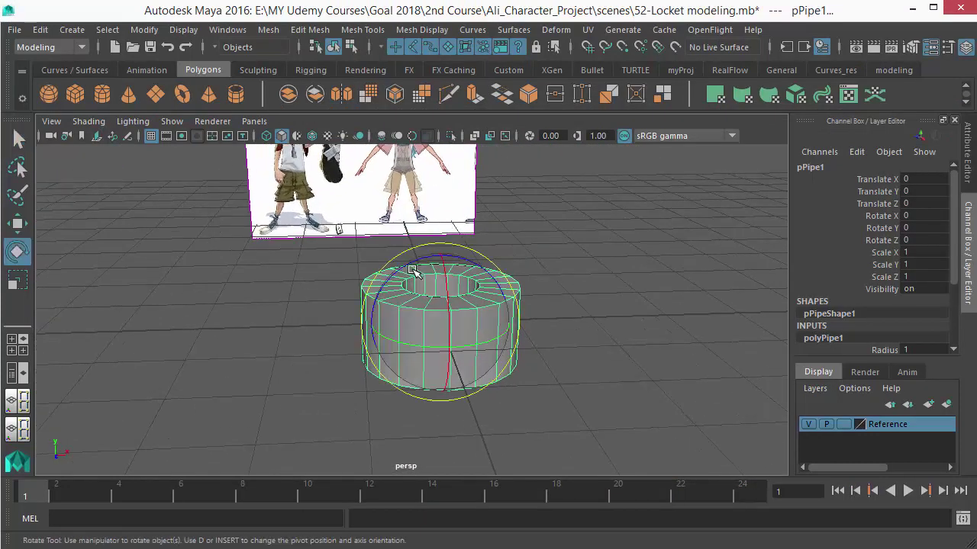
left_click_drag(403, 271, 500, 267)
left_click_drag(560, 323, 545, 329, "alt")
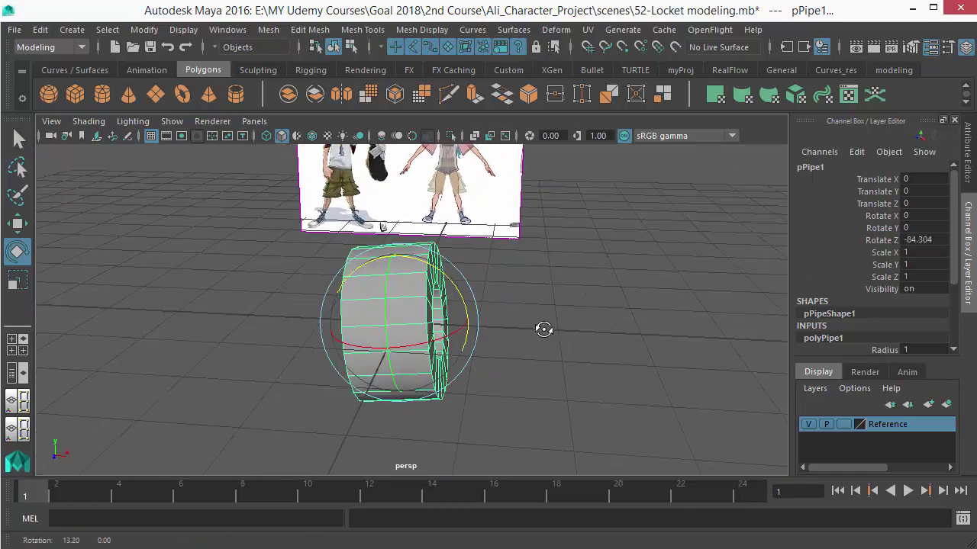
left_click(931, 241)
left_click(933, 241)
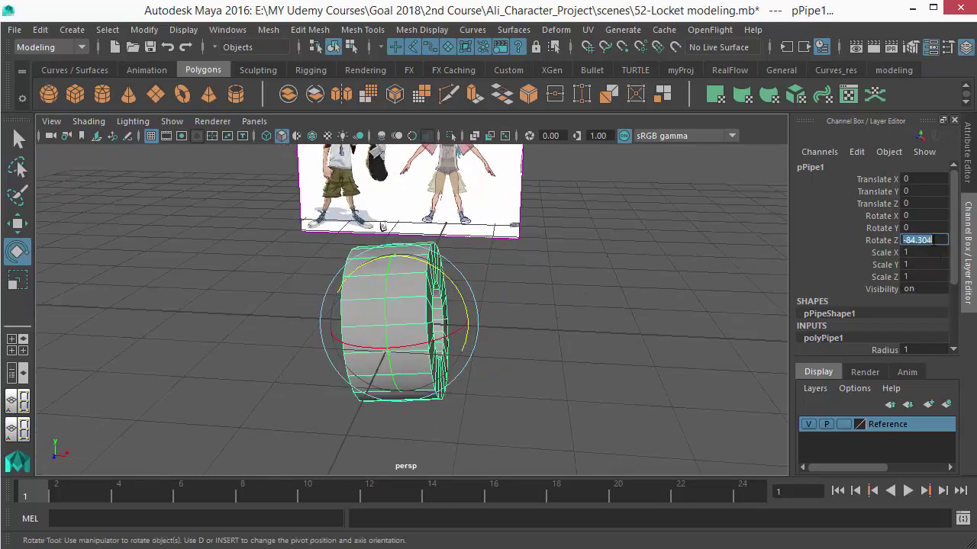
key("Return")
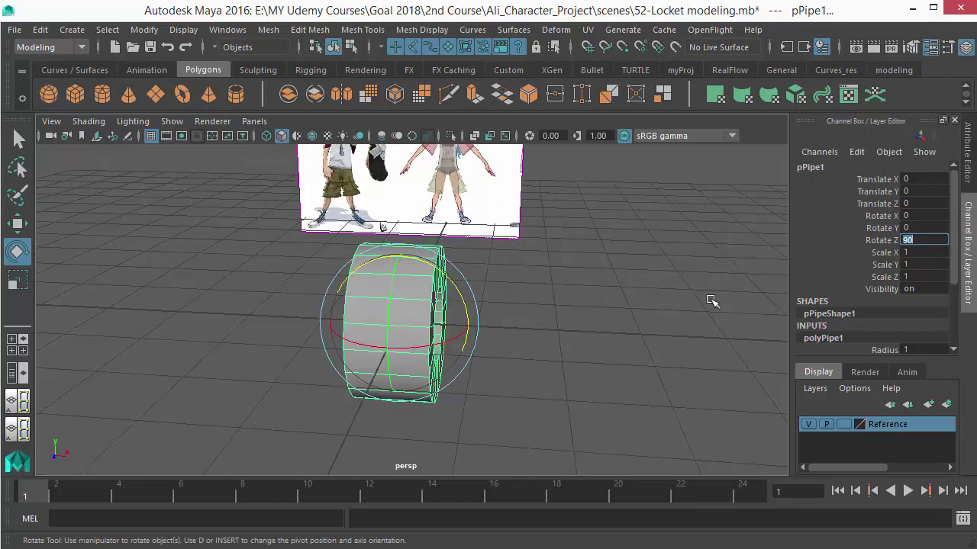
left_click_drag(892, 196, 891, 243)
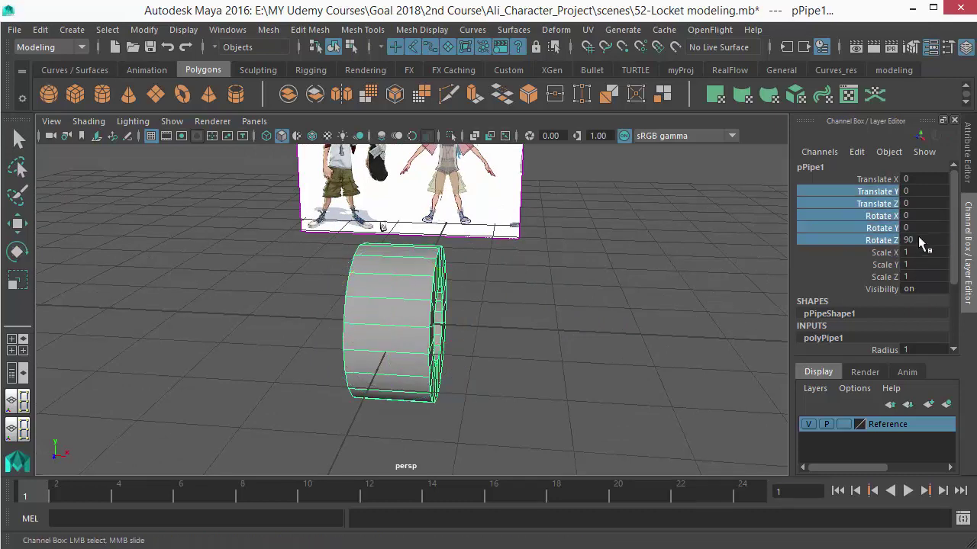
left_click(918, 216)
Set the pipe's height to 2.4, judging its width in the front and perspective views.
left_click_drag(506, 323, 633, 354, "alt")
key("space")
left_click_drag(471, 312, 476, 354)
key("e")
right_click_drag(201, 340, 249, 276, "alt")
middle_click_drag(249, 276, 159, 46, "alt")
right_click_drag(281, 279, 327, 283, "alt")
middle_click_drag(507, 375, 472, 394, "alt")
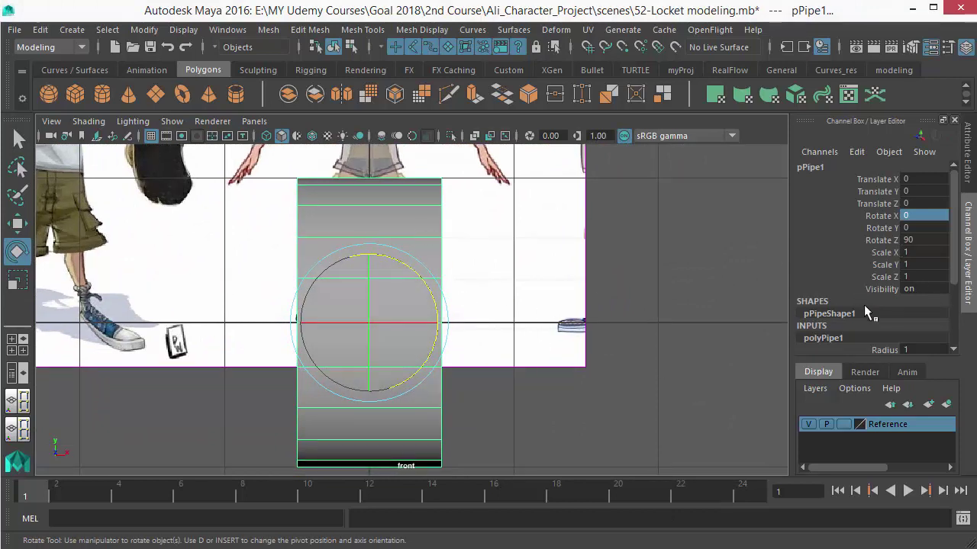
scroll(870, 328, "down", 2)
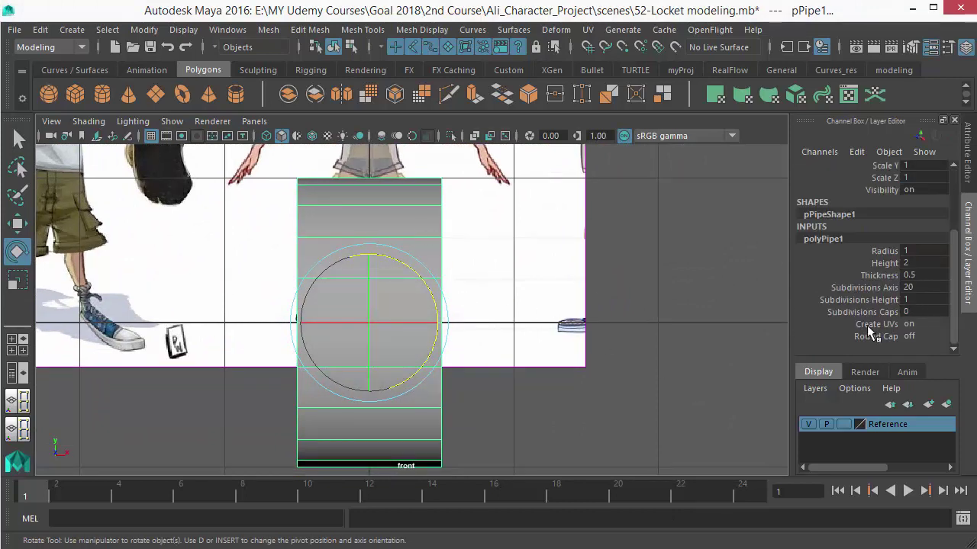
left_click(882, 262)
middle_click_drag(469, 288, 480, 298)
key("space")
left_click_drag(511, 383, 512, 292)
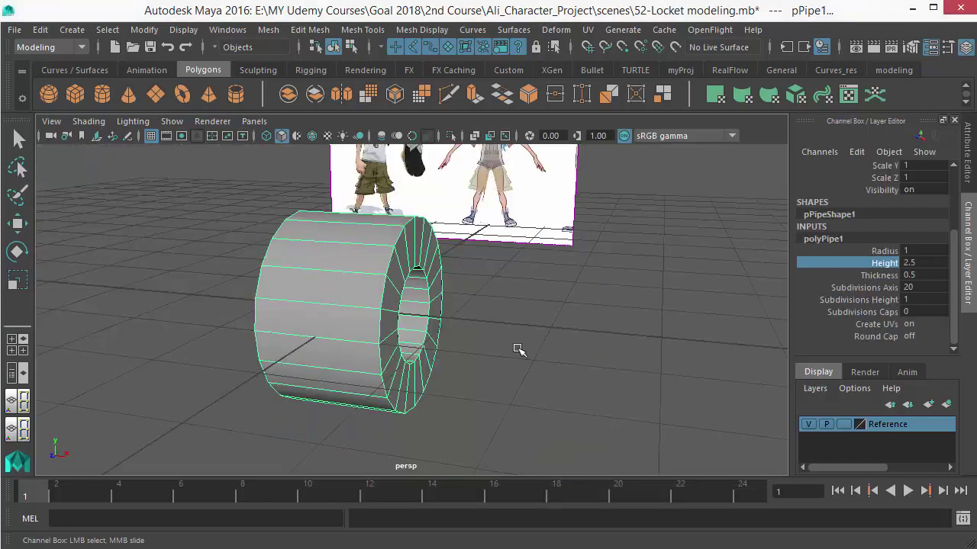
mouse_move(518, 347)
left_mouse_down("alt")
mouse_move(428, 355)
mouse_move(534, 353)
left_mouse_up("alt")
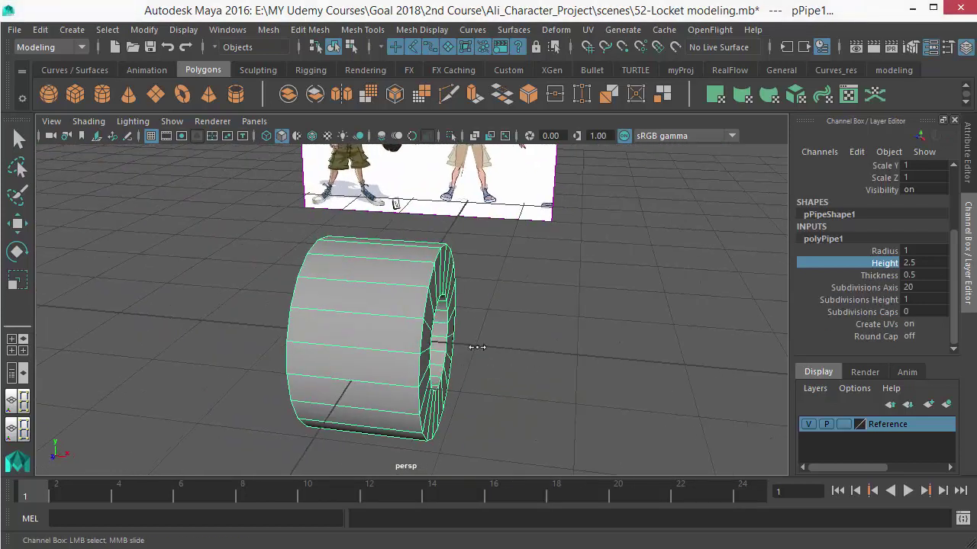
middle_click_drag(477, 347, 473, 344)
Compare the pipe with the wheel reference photo and set its thickness to 0.33.
left_click_drag(473, 344, 367, 325, "alt")
right_click_drag(366, 325, 502, 337, "alt")
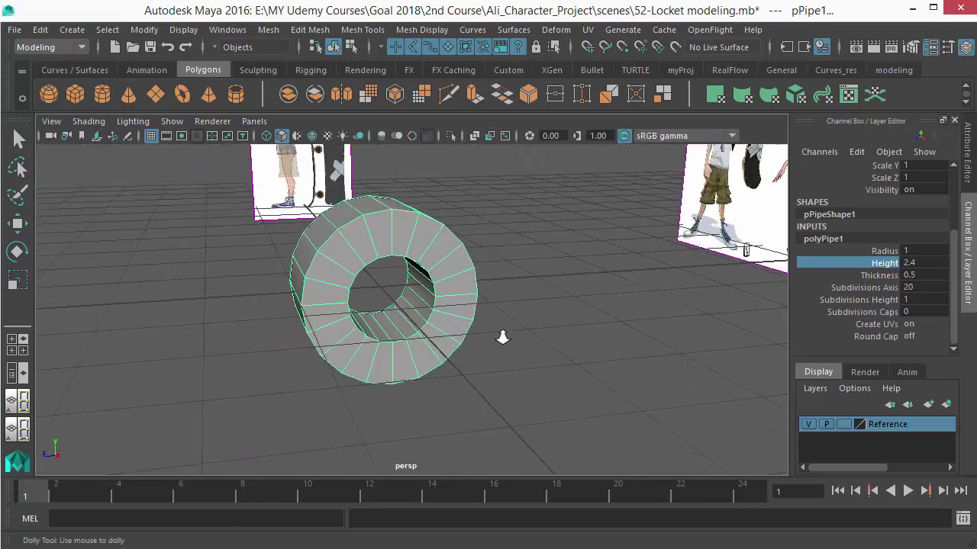
left_click_drag(502, 337, 389, 317, "alt")
right_click_drag(389, 317, 465, 309, "alt")
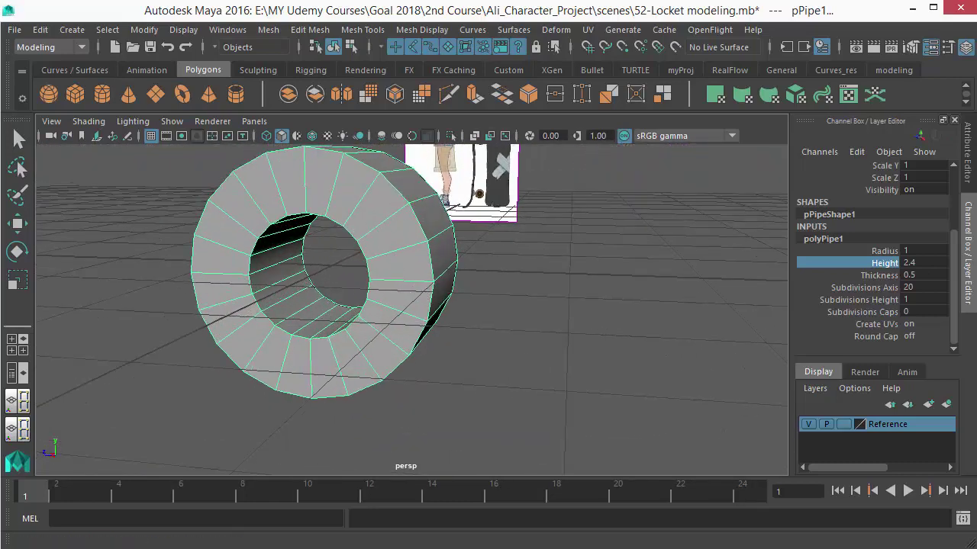
left_click(642, 548)
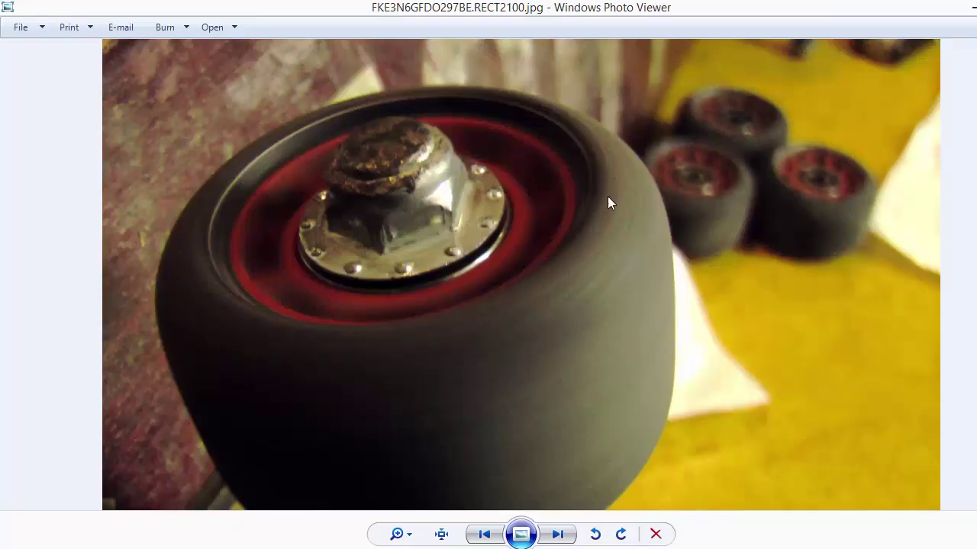
left_click(972, 11)
right_click_drag(526, 260, 453, 256, "alt")
left_click_drag(454, 257, 589, 321, "alt")
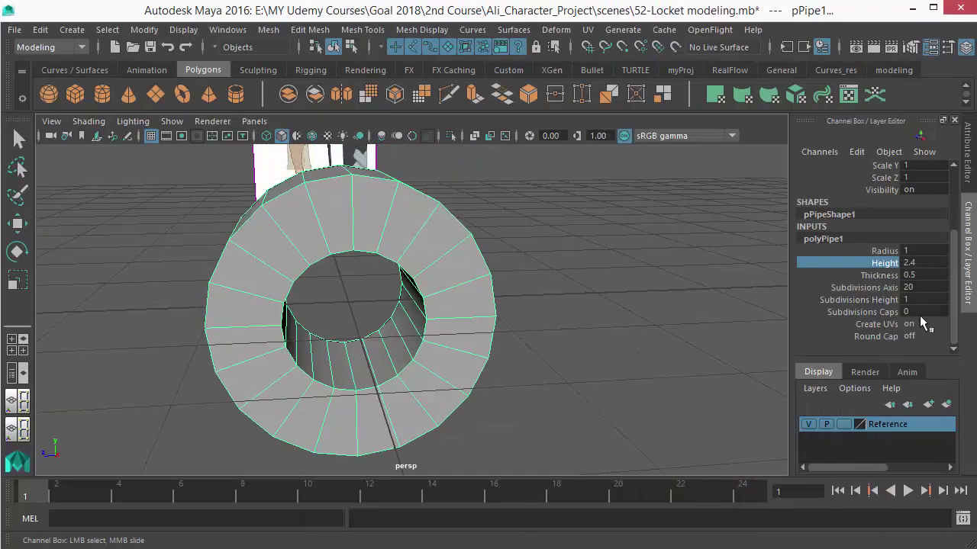
left_click(880, 275)
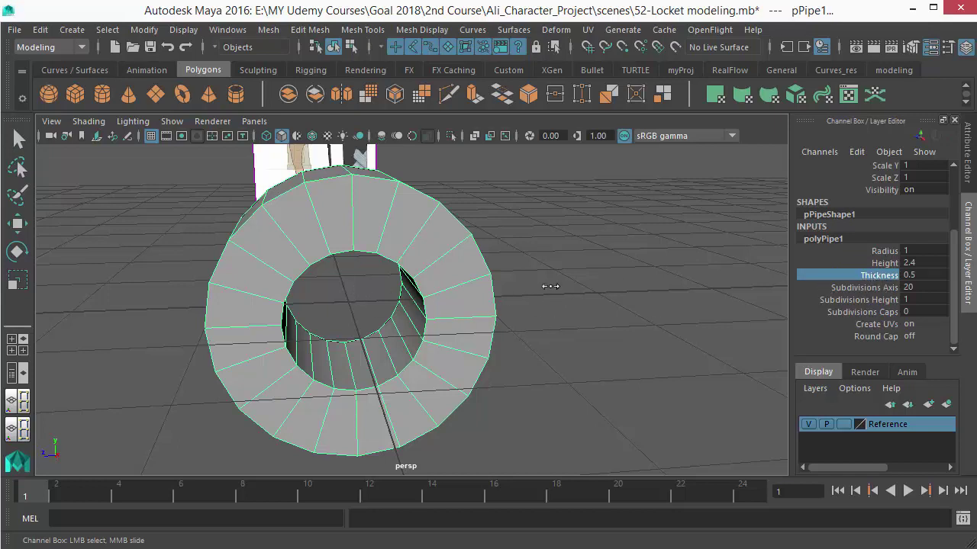
middle_click_drag(551, 287, 538, 310)
Bevel the outer rim edge loops on both sides of the pipe with a fraction of 0.24.
left_click_drag(534, 311, 375, 264, "alt")
right_click_drag(375, 264, 375, 210)
left_click_drag(374, 229, 371, 288, "alt")
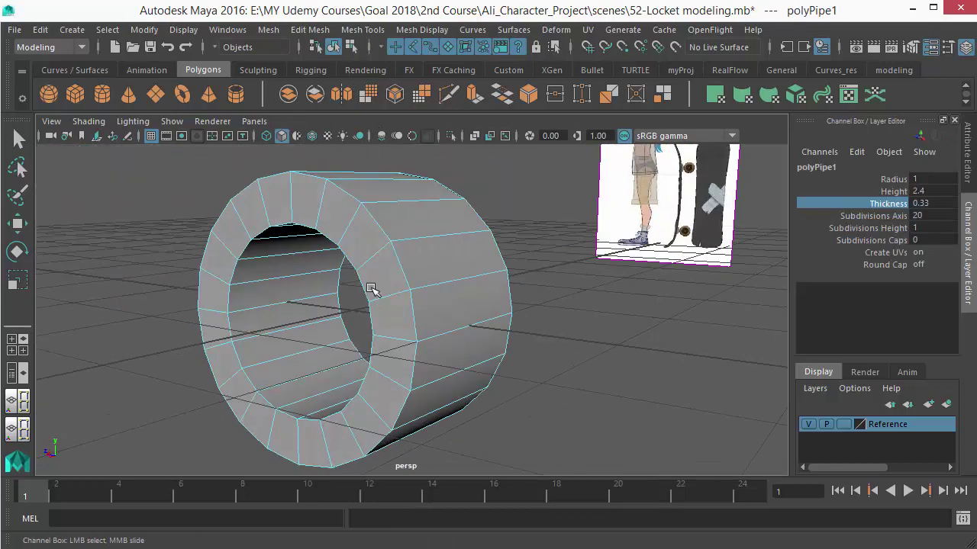
left_click(401, 267)
key("e")
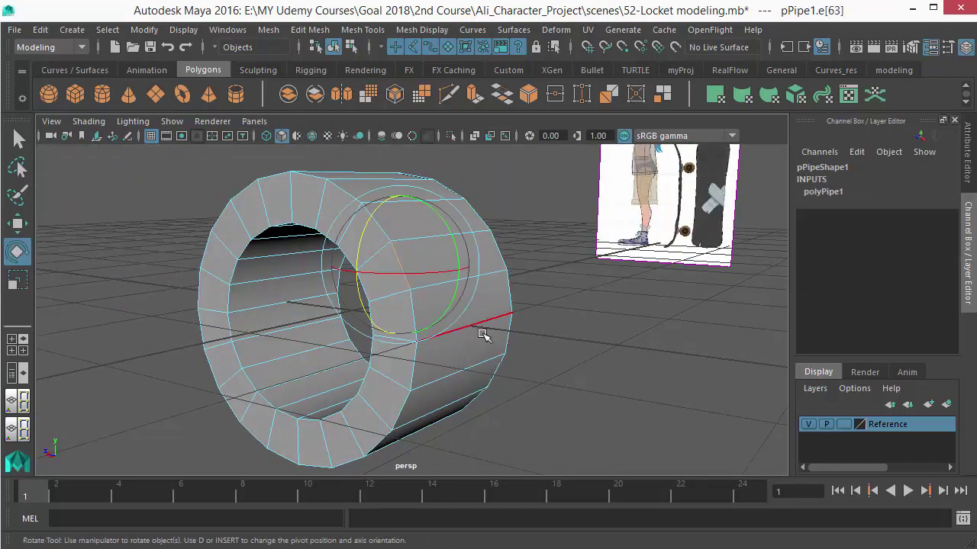
key("q")
double_click(500, 248)
left_click_drag(480, 258, 475, 245, "alt")
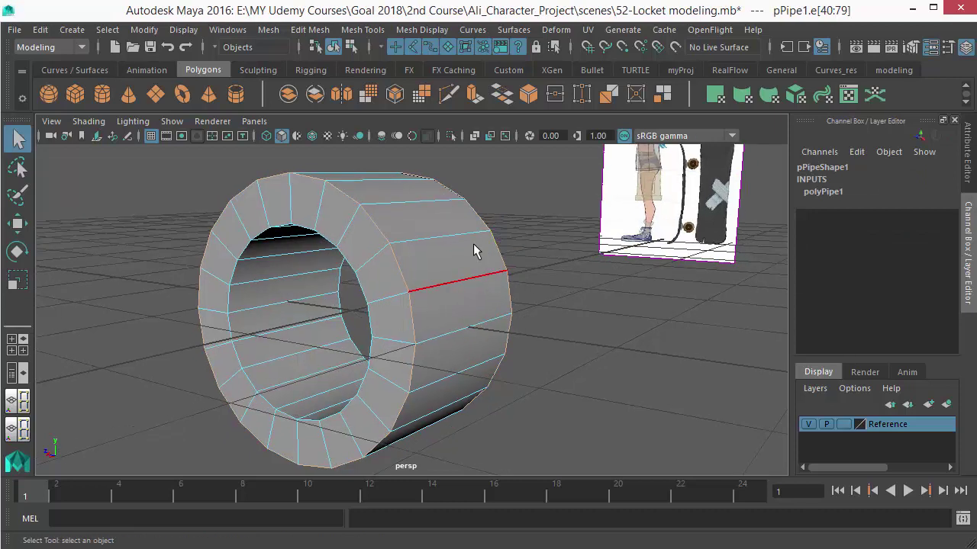
left_click(313, 33)
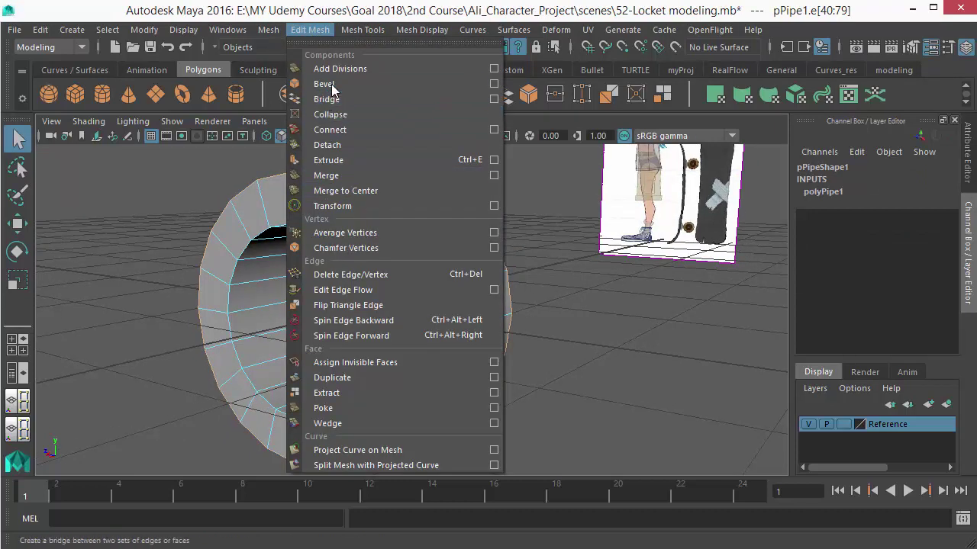
left_click(329, 87)
left_click_drag(464, 323, 656, 366, "alt")
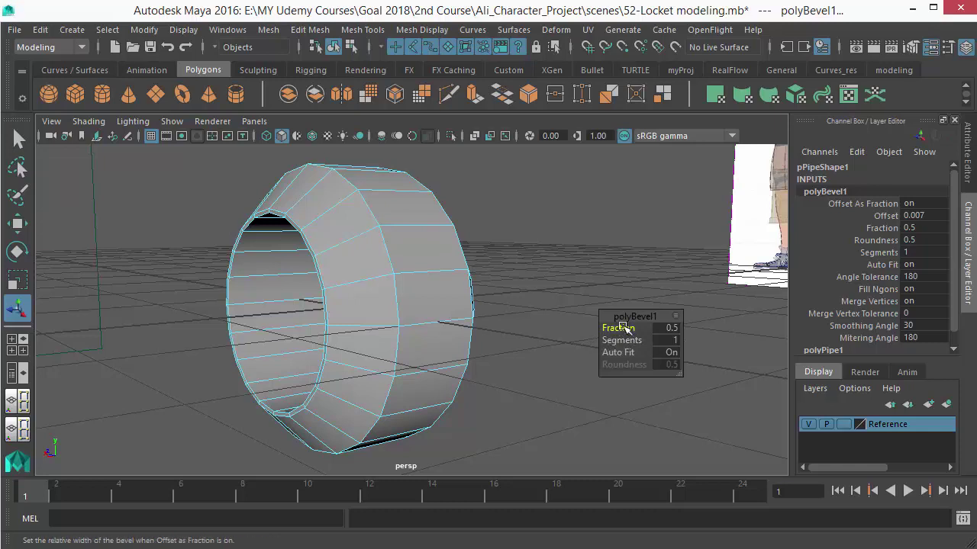
left_click_drag(624, 328, 605, 338)
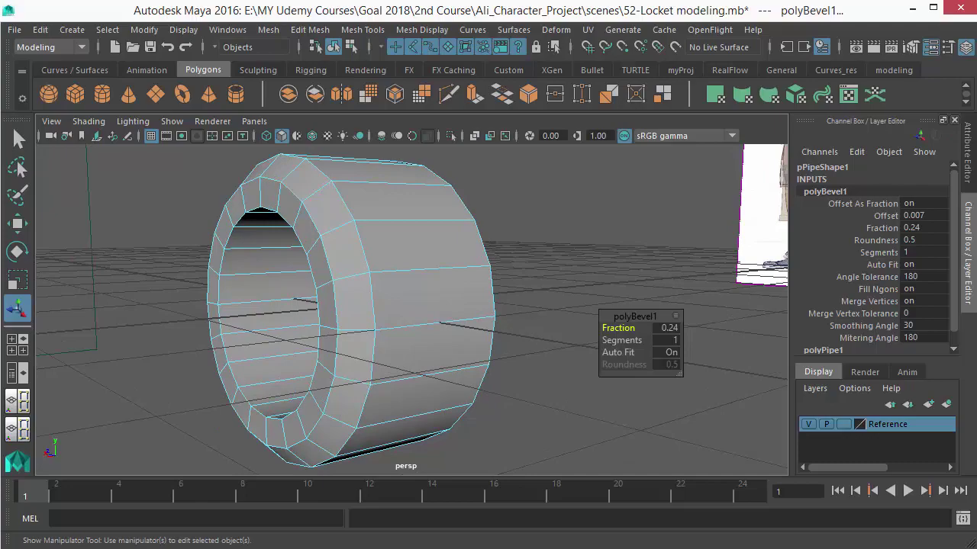
Check the bevelled rim against the wheel photo, then preview the pipe smoothed in object mode and return to the unsmoothed display.
key("alt+Tab")
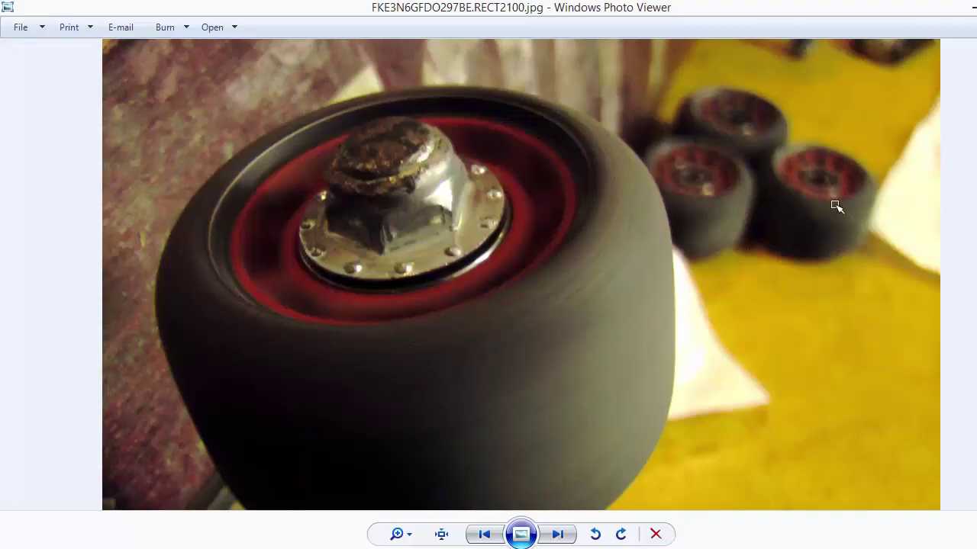
key("alt+Tab")
left_click_drag(382, 274, 387, 233, "alt")
right_click(387, 230)
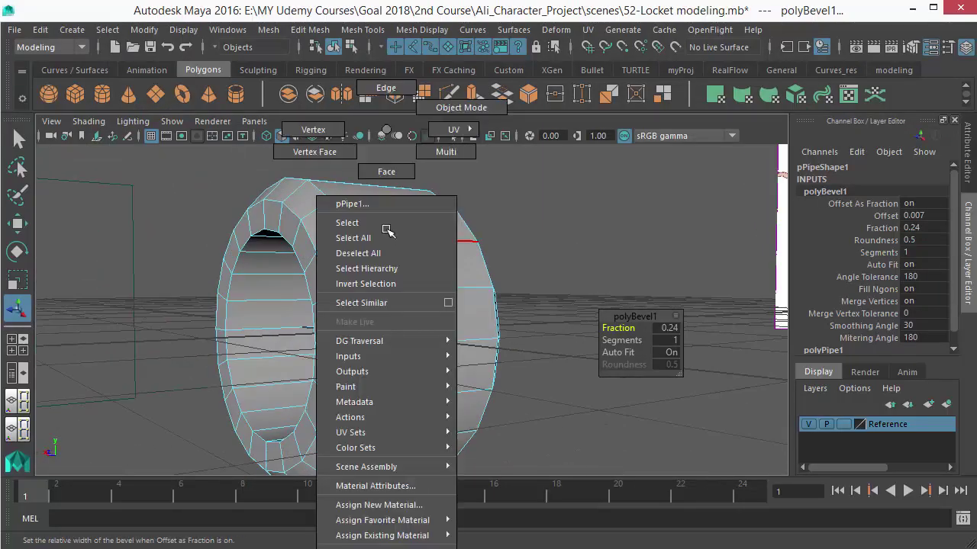
right_click_drag(387, 231, 455, 109)
left_click(378, 271)
left_click_drag(380, 274, 435, 284, "alt")
key("3")
left_click(574, 357)
left_click(441, 313)
key("1")
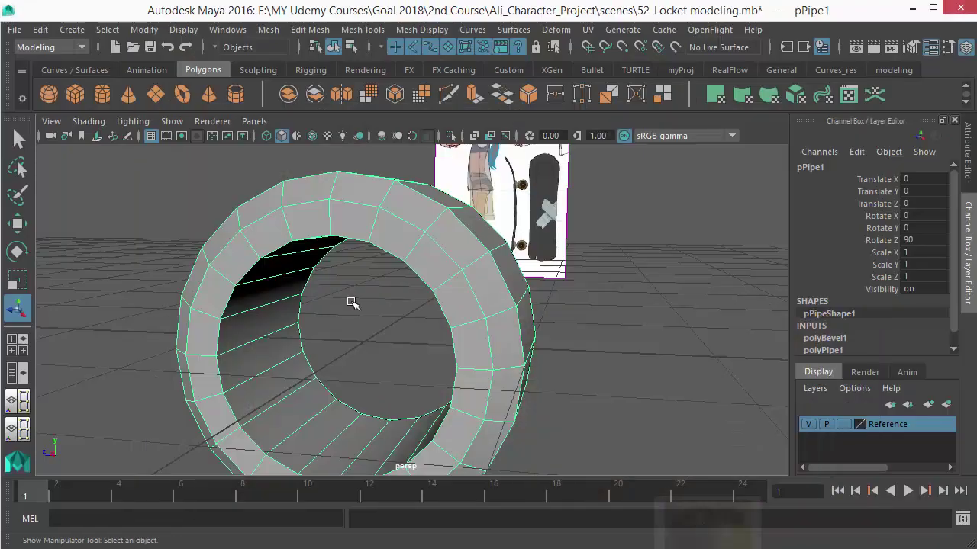
Select the full loop of faces lining the pipe's inner wall and duplicate them as a separate surface.
left_click_drag(348, 301, 320, 282, "alt")
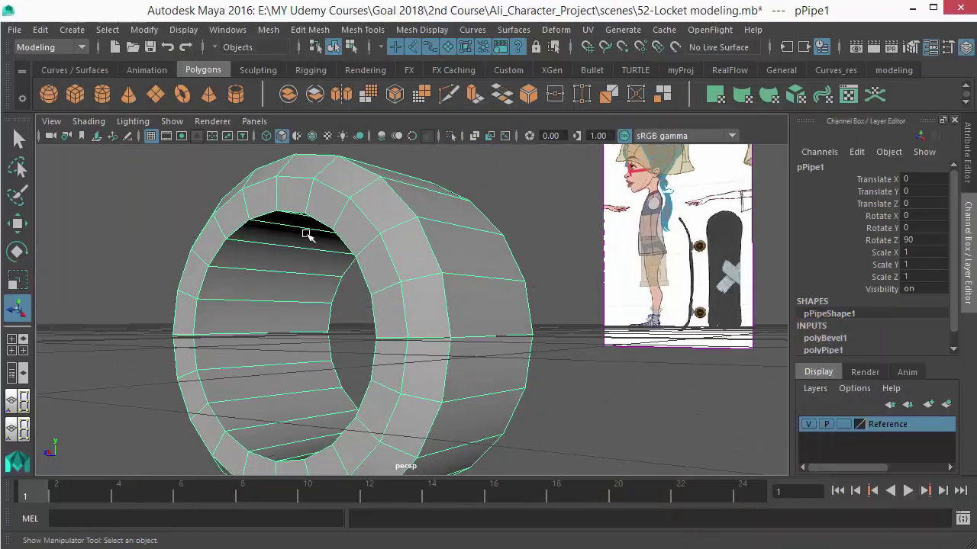
left_click_drag(307, 235, 471, 318, "alt")
middle_click_drag(471, 318, 404, 256, "alt")
right_click_drag(487, 257, 482, 170)
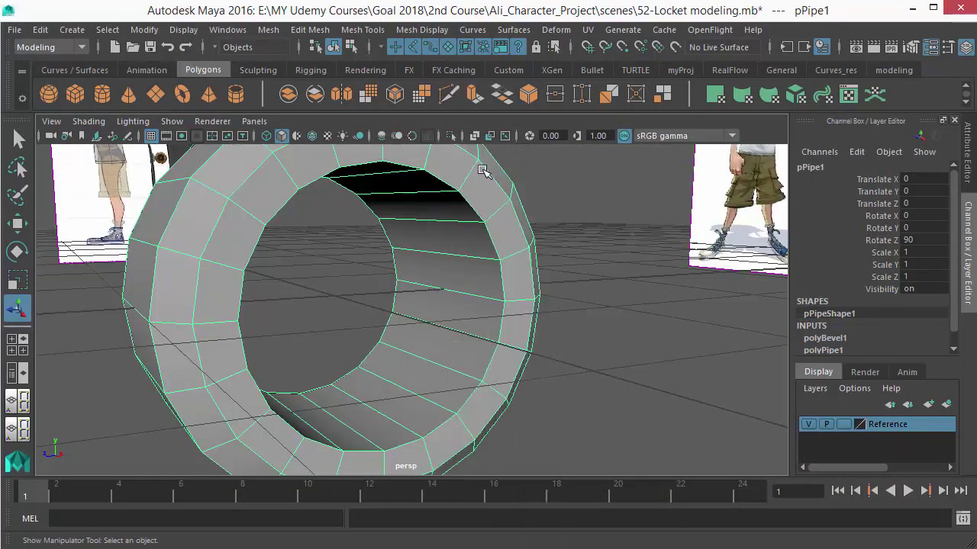
double_click(464, 317)
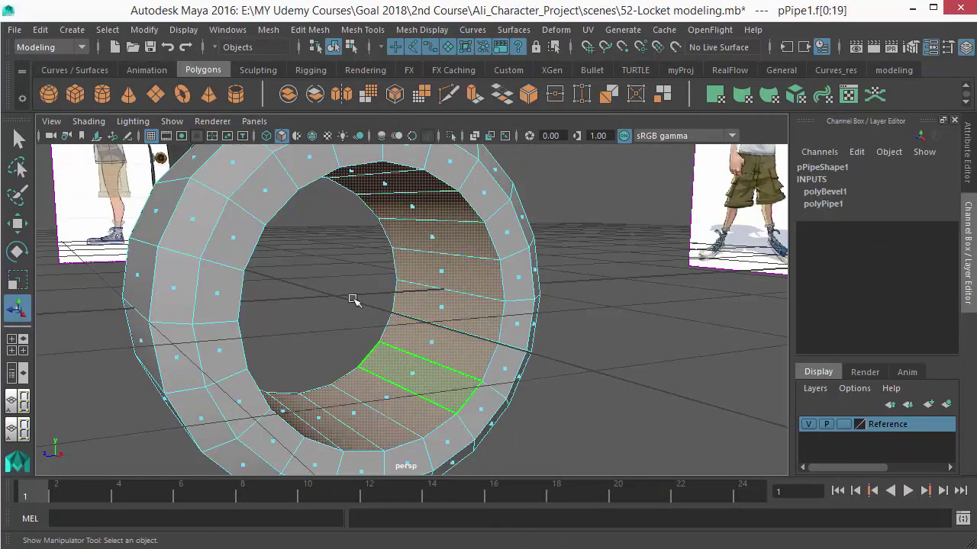
left_click(307, 29)
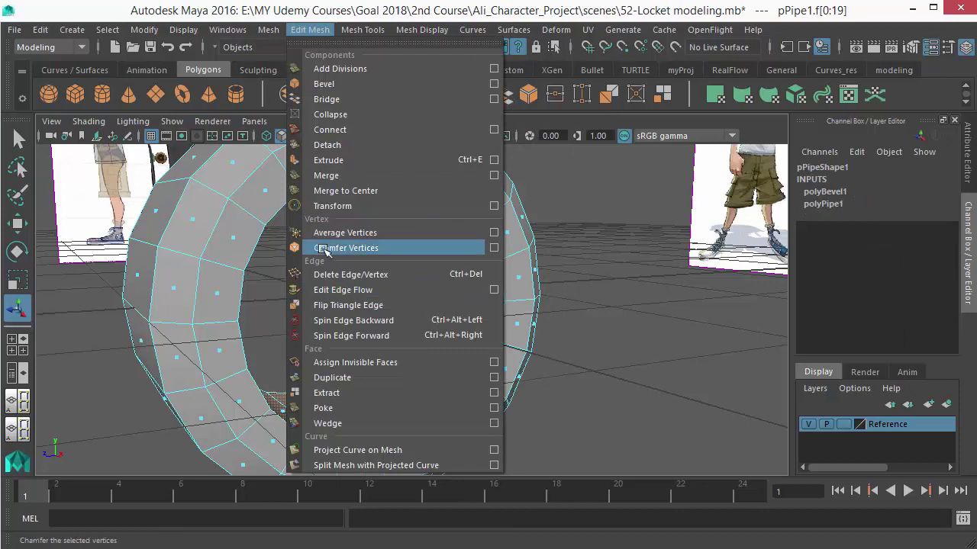
left_click(368, 380)
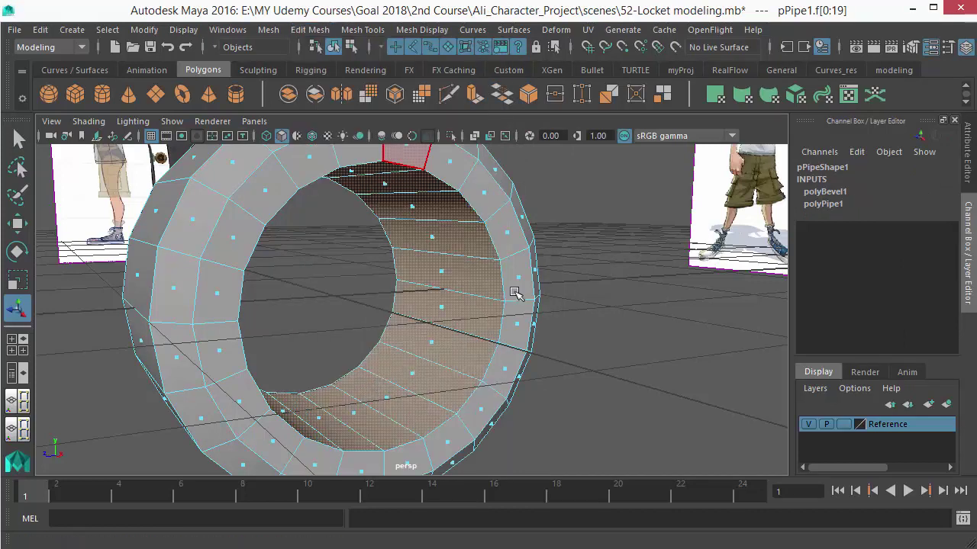
Return to object mode and select only the duplicated inner ring, leaving the outer pipe unselected.
left_click_drag(498, 387, 495, 377, "alt")
right_click_drag(496, 377, 563, 114)
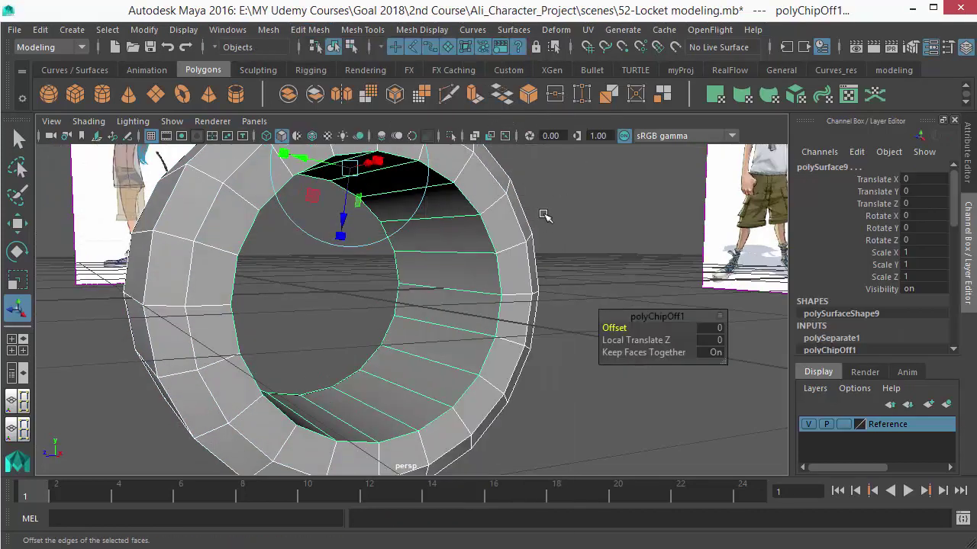
right_click_drag(462, 254, 530, 97)
left_click_drag(555, 202, 419, 347)
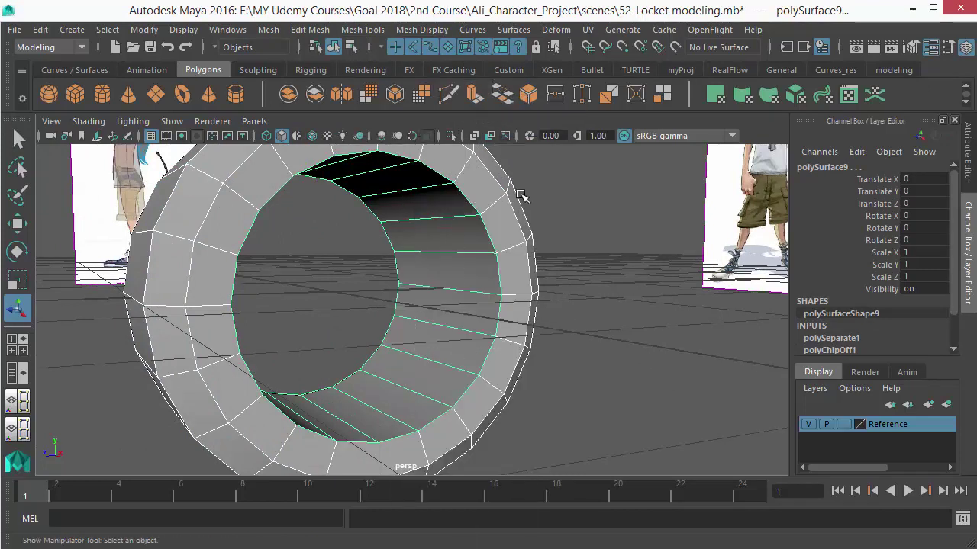
left_click_drag(562, 287, 562, 287)
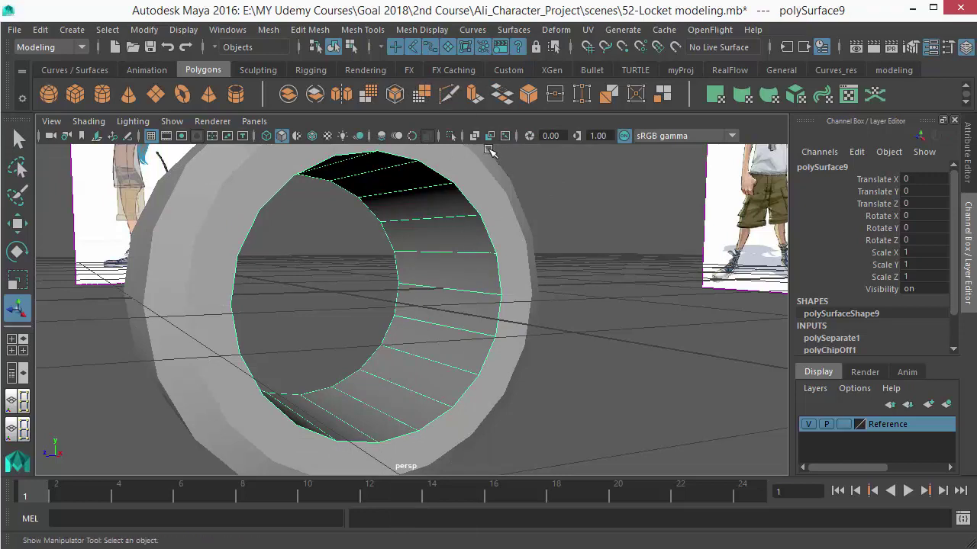
Extrude the duplicated ring inward with a local Z translation of about 0.08, comparing it with the wheel reference photo.
left_click(475, 94)
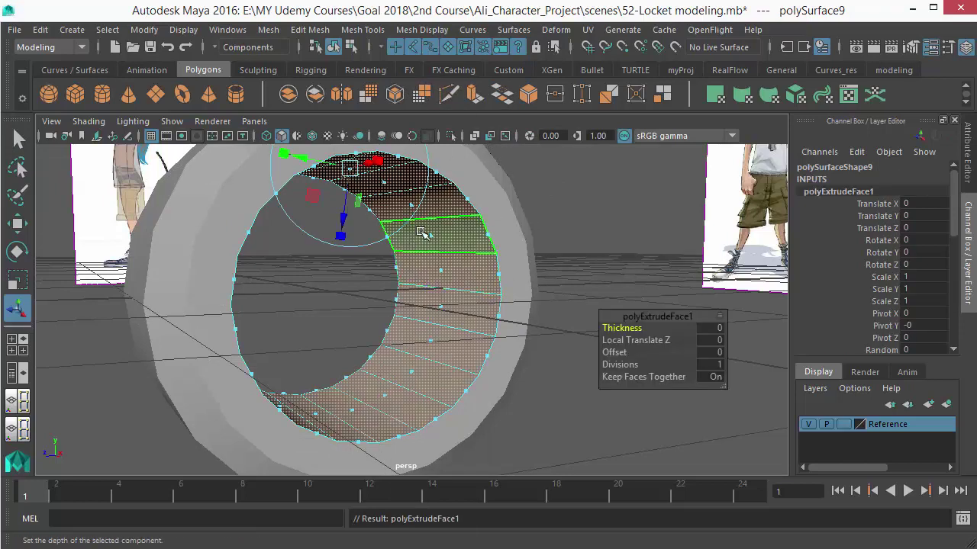
left_click_drag(347, 248, 345, 261)
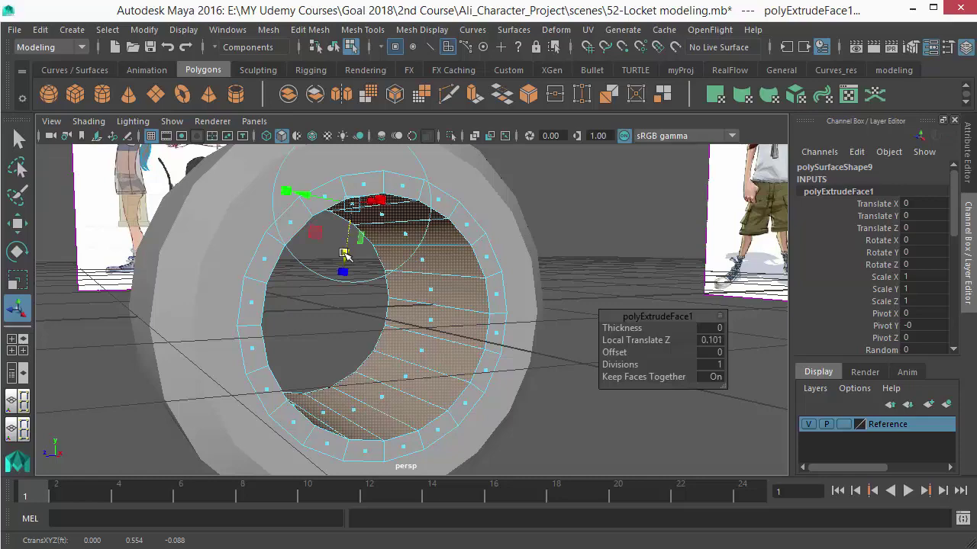
key("alt+Tab")
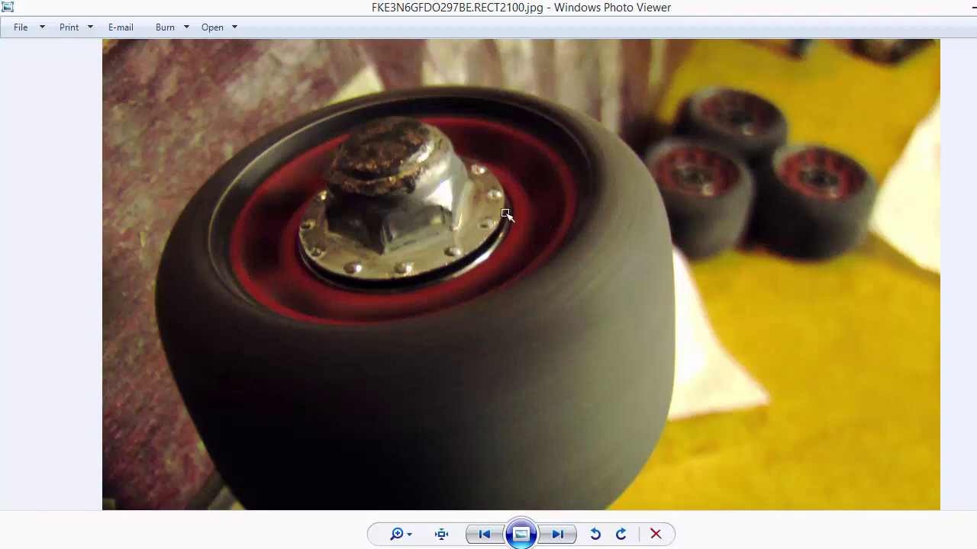
key("alt+Tab")
left_click_drag(351, 256, 350, 253)
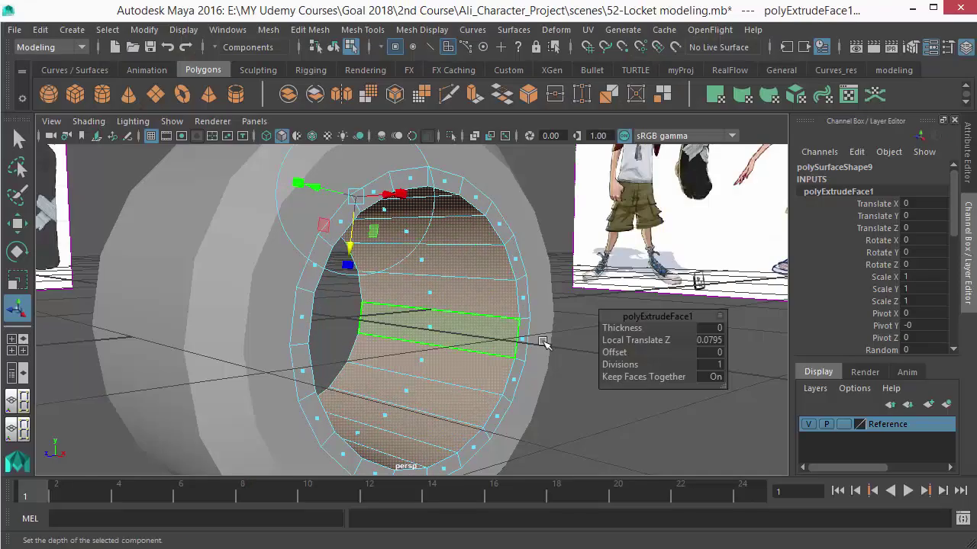
Extrude the hub's inner faces again by about 0.162 and narrow them along the axle to slope the recess.
key("ctrl+e")
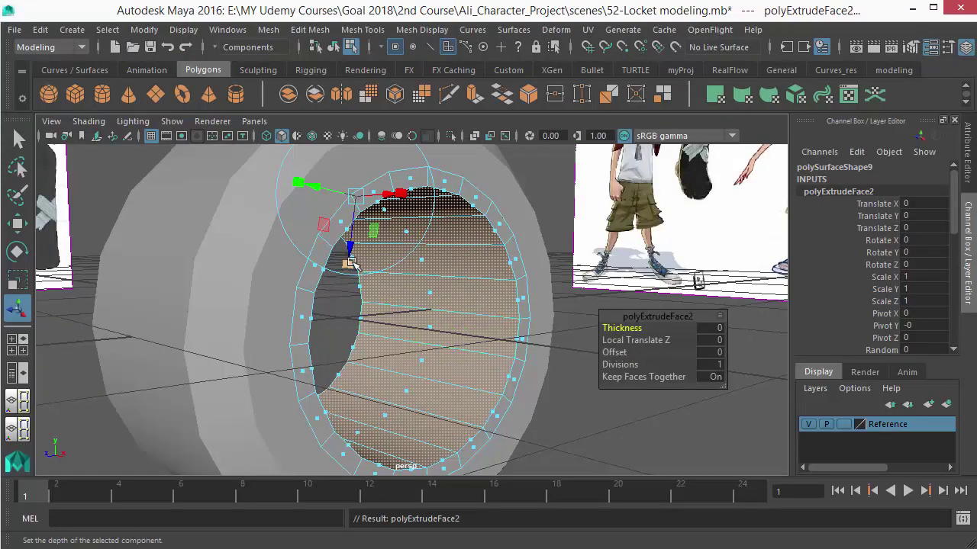
left_click_drag(356, 252, 343, 279)
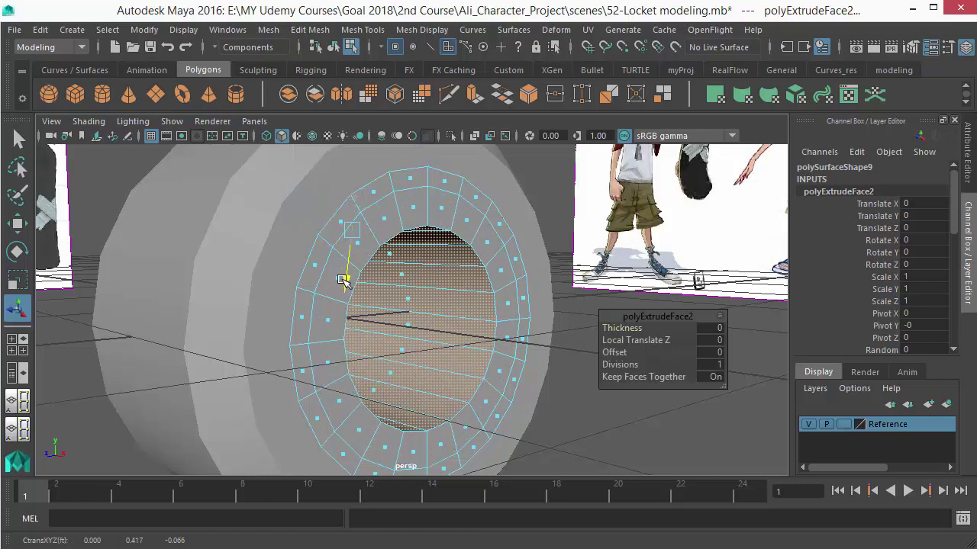
left_click_drag(400, 306, 407, 234, "alt")
left_click_drag(492, 314, 280, 244, "alt")
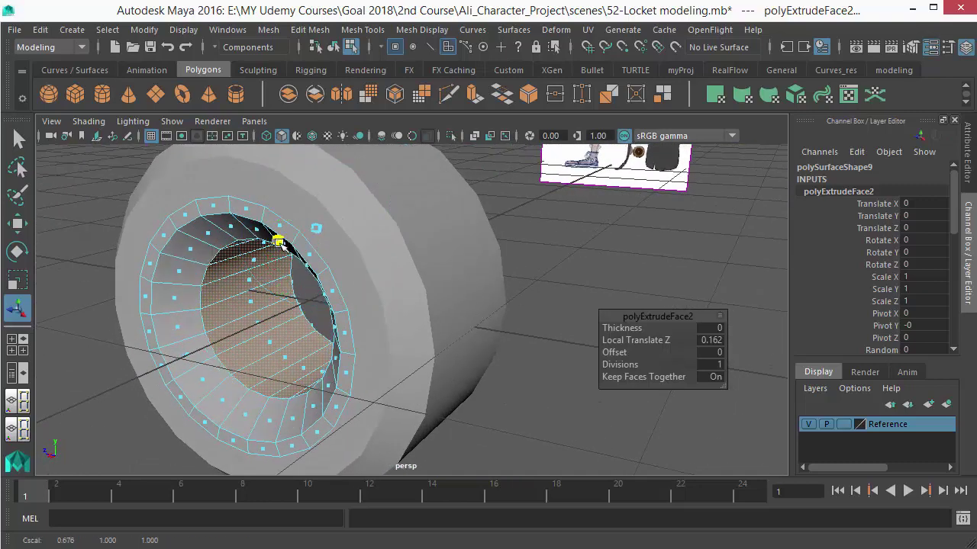
left_click_drag(347, 282, 570, 319, "alt")
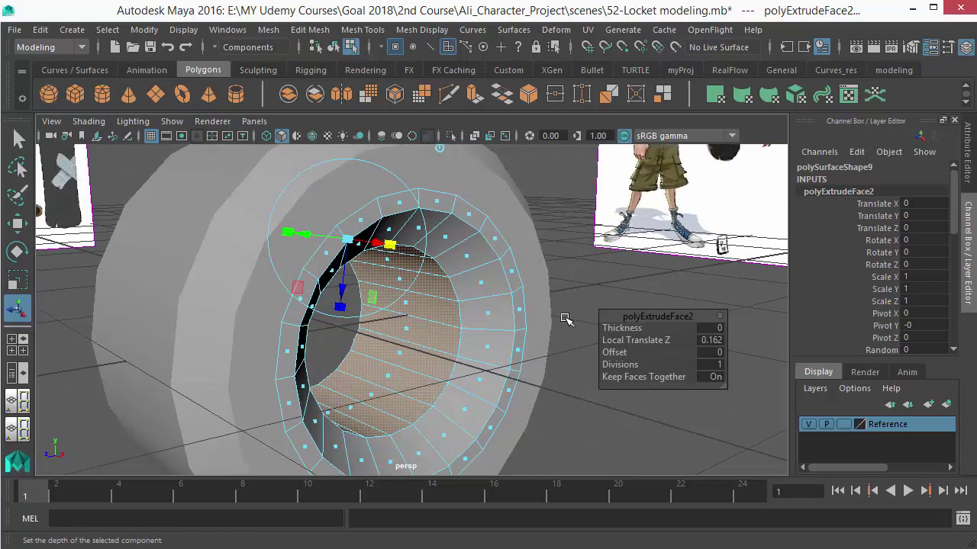
Extrude the hub's innermost faces a third time by about 0.077 and check the shape against the wheel photo.
key("ctrl+e")
left_click_drag(345, 290, 345, 302)
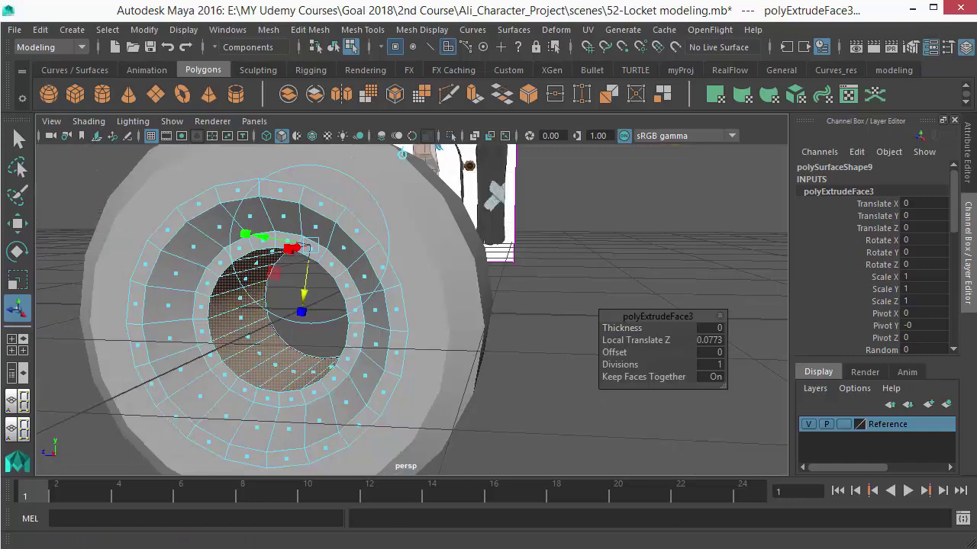
key("alt+Tab")
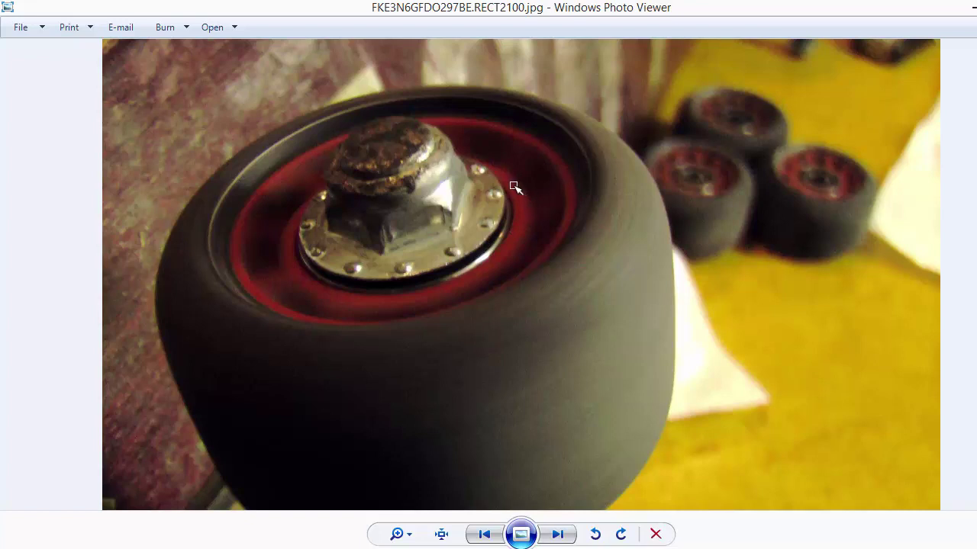
left_click(973, 9)
Adjust the width of the newly extruded hub faces along the axle, judging the recess from both sides.
left_click_drag(443, 301, 343, 304, "alt")
left_click_drag(364, 256, 355, 259)
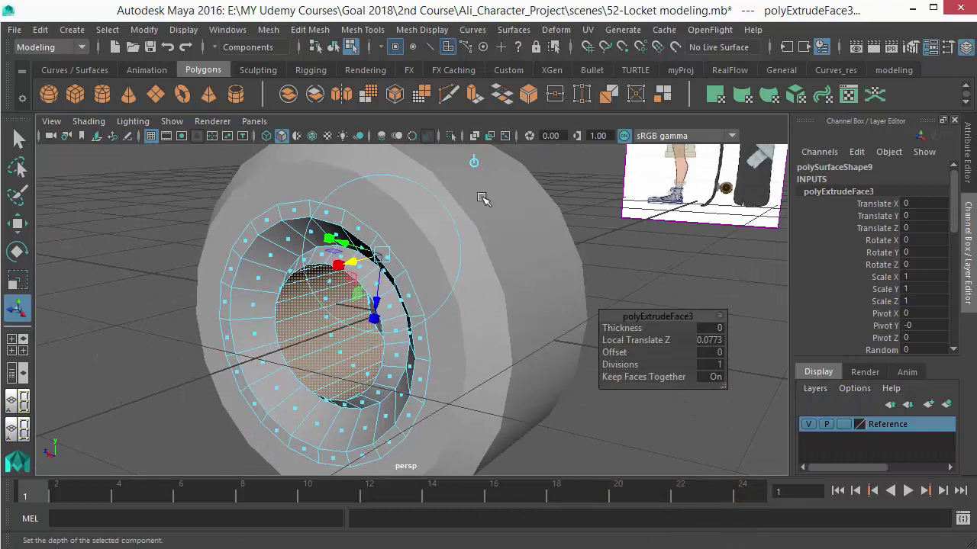
left_click_drag(426, 298, 400, 312, "alt")
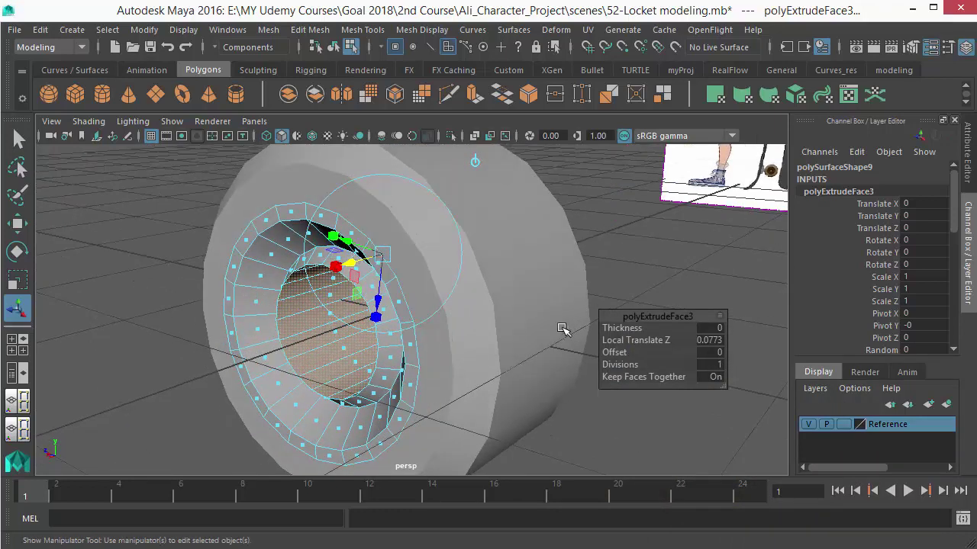
left_click_drag(562, 329, 740, 284, "alt")
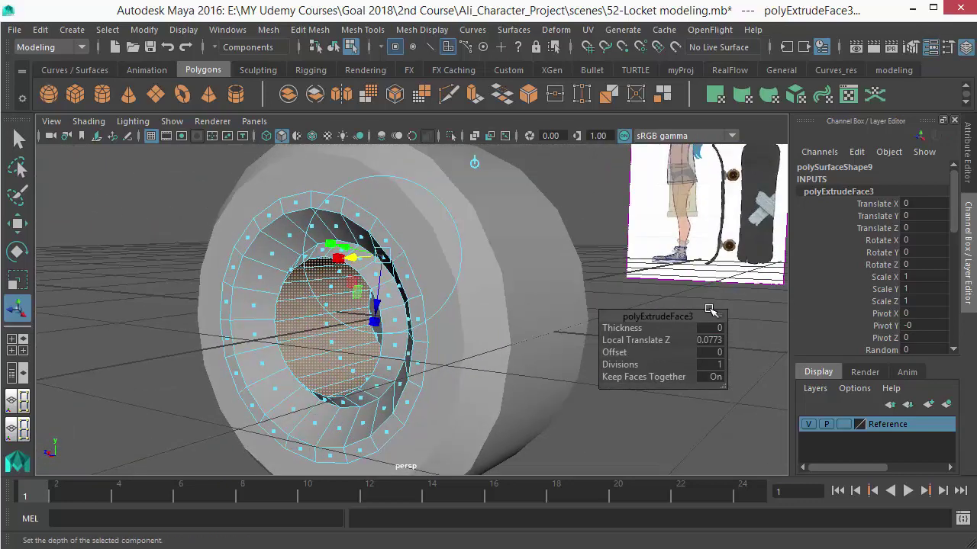
left_click_drag(525, 294, 450, 280, "alt")
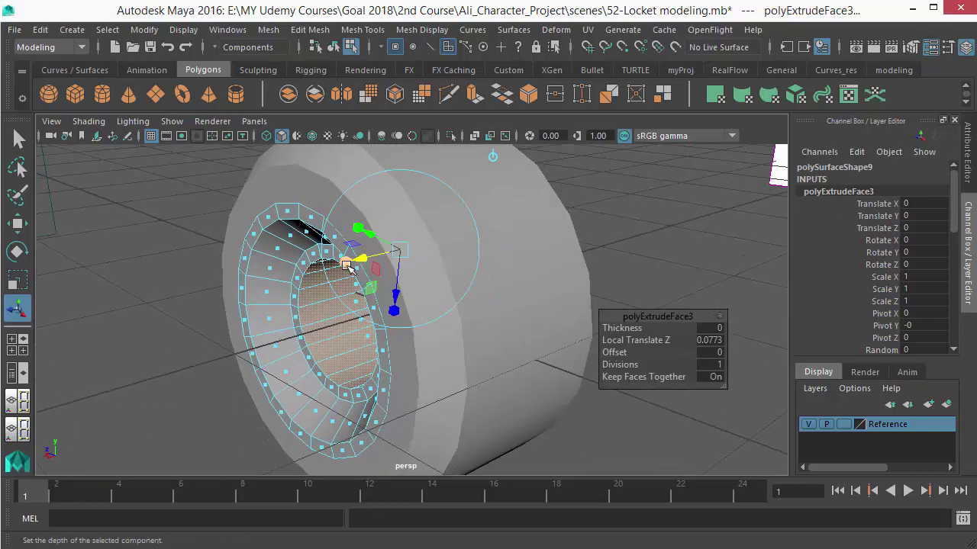
left_click_drag(347, 266, 341, 267)
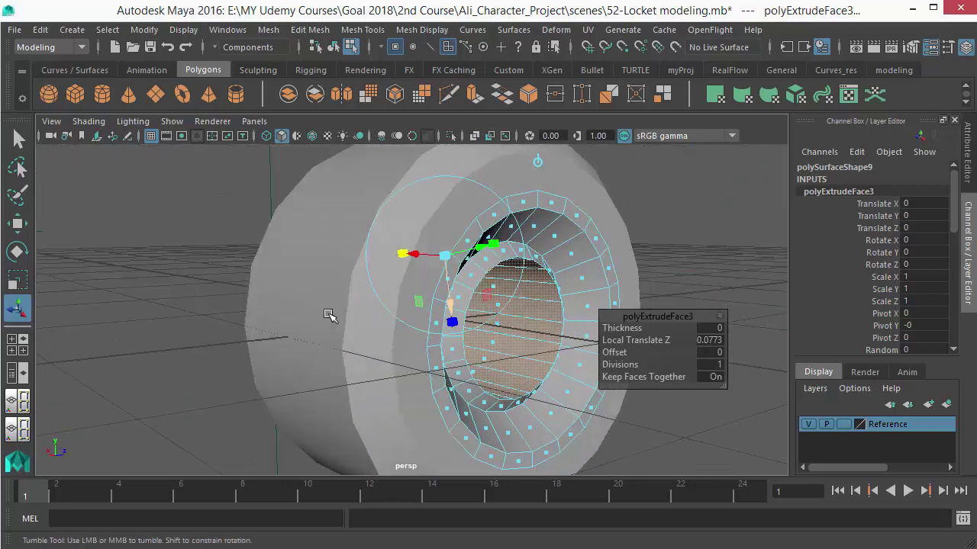
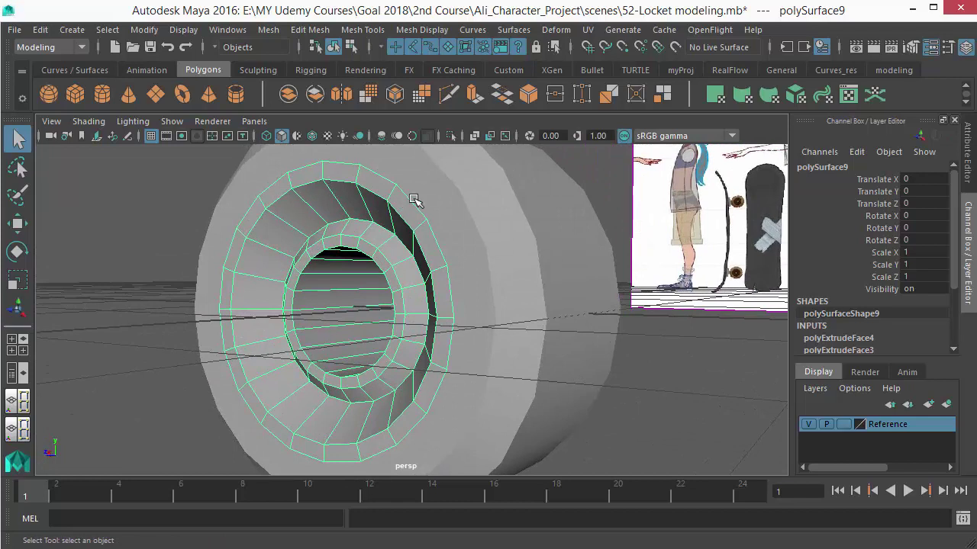
Preview both the hub and the outer tyre smoothed, then deselect them to examine the combined wheel.
left_click_drag(414, 200, 267, 208, "alt")
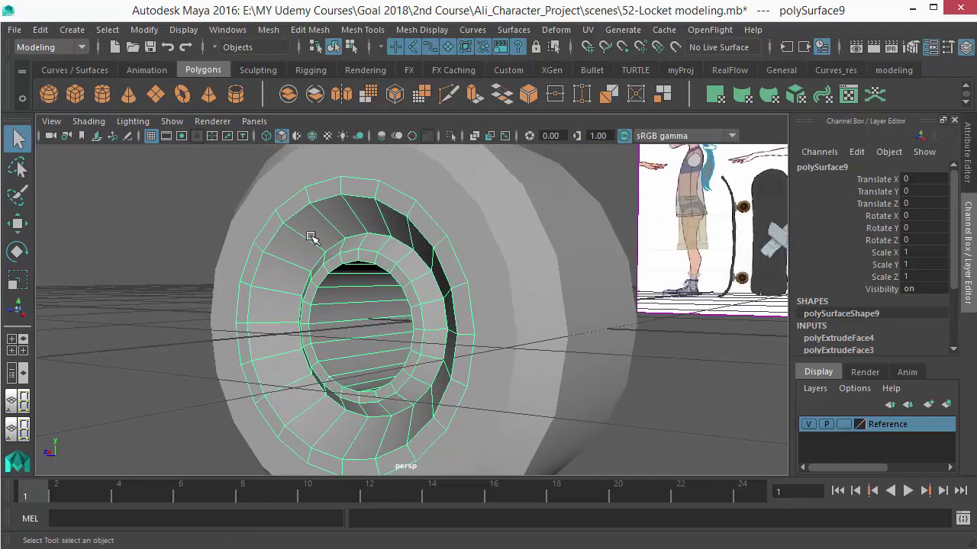
left_click_drag(311, 237, 496, 275, "alt")
key("3")
left_click(131, 229)
scroll(361, 297, "down", 3)
left_click(522, 323)
key("3")
left_click(185, 234)
scroll(433, 288, "down", 3)
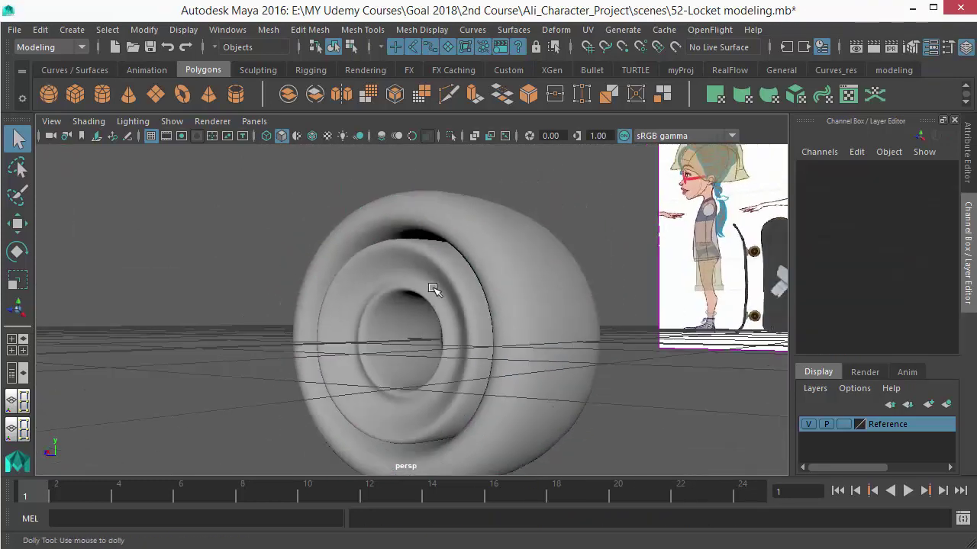
Return the outer tyre to its unsmoothed display.
left_click_drag(433, 288, 541, 281, "alt")
left_click(523, 283)
key("1")
scroll(542, 296, "up", 2)
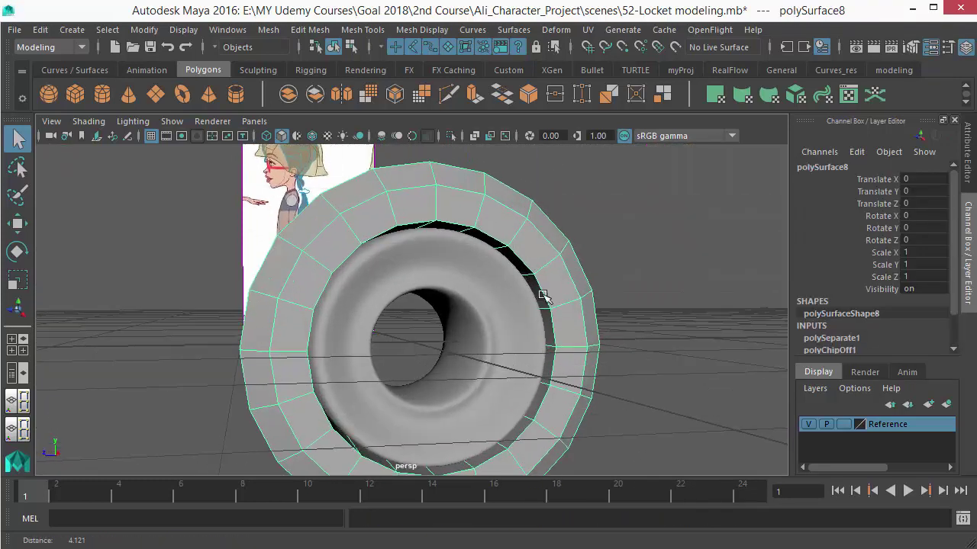
scroll(542, 296, "up", 2)
Scale the tyre's inner edge loops on both sides inward along the axle, and undo the last scaling adjustment.
left_click_drag(571, 332, 615, 317, "alt")
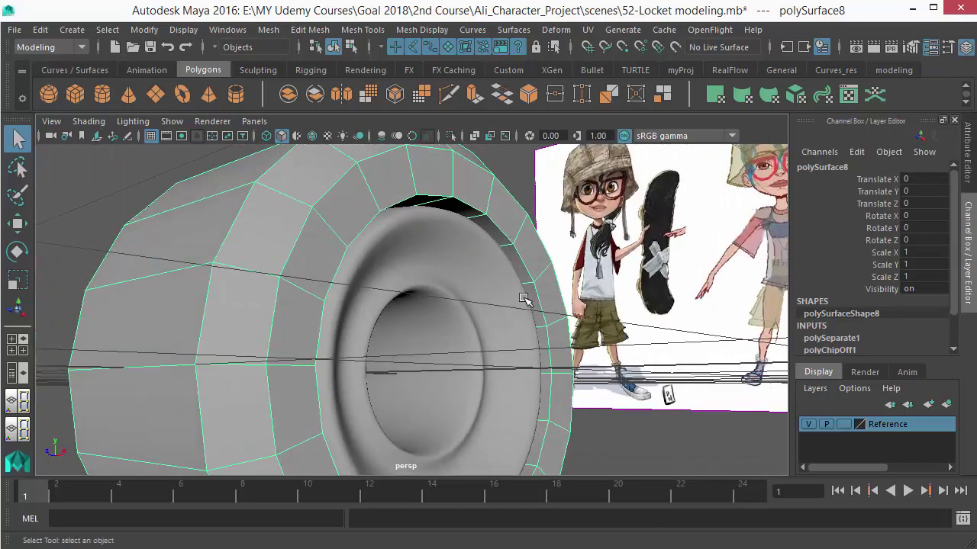
left_click_drag(539, 284, 481, 279, "alt")
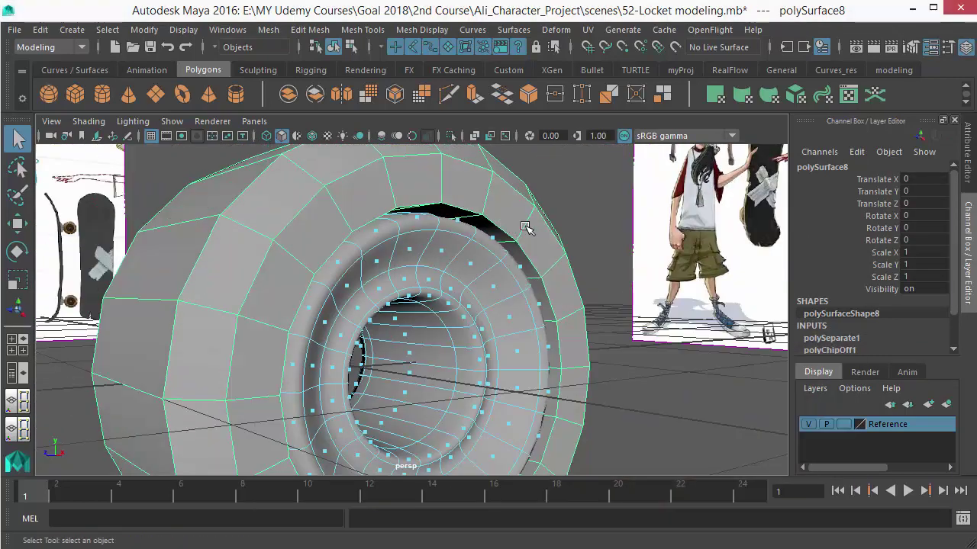
right_click_drag(523, 131, 462, 89)
left_click_drag(463, 89, 375, 331, "alt")
key("r")
left_click_drag(302, 348, 313, 356)
right_click_drag(507, 393, 504, 394, "alt")
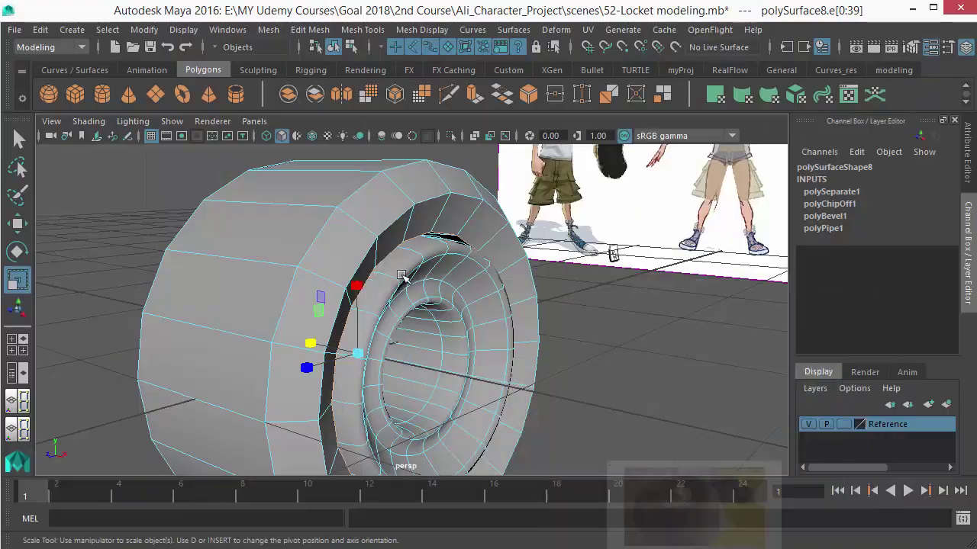
right_click_drag(402, 279, 419, 306, "alt")
left_click_drag(420, 305, 421, 265, "alt")
key("ctrl+z")
Return to object mode, select the outer tyre and hide all unselected objects.
right_click_drag(414, 200, 482, 109)
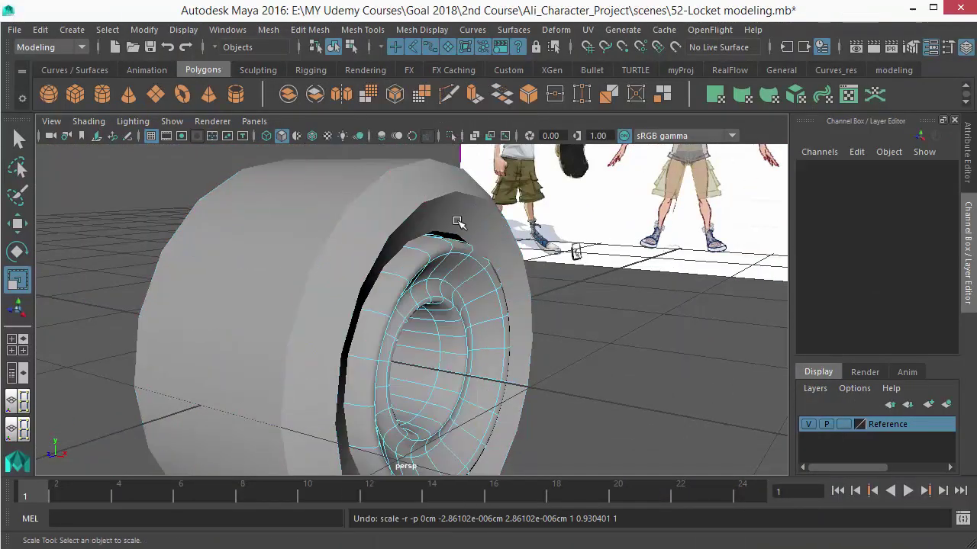
left_click(499, 288)
left_click_drag(499, 288, 526, 312, "alt")
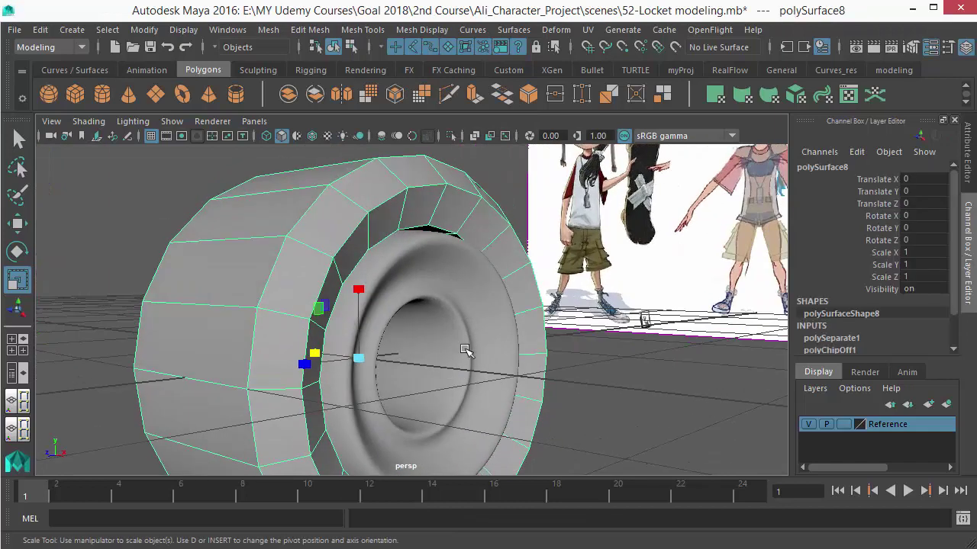
key("alt+h")
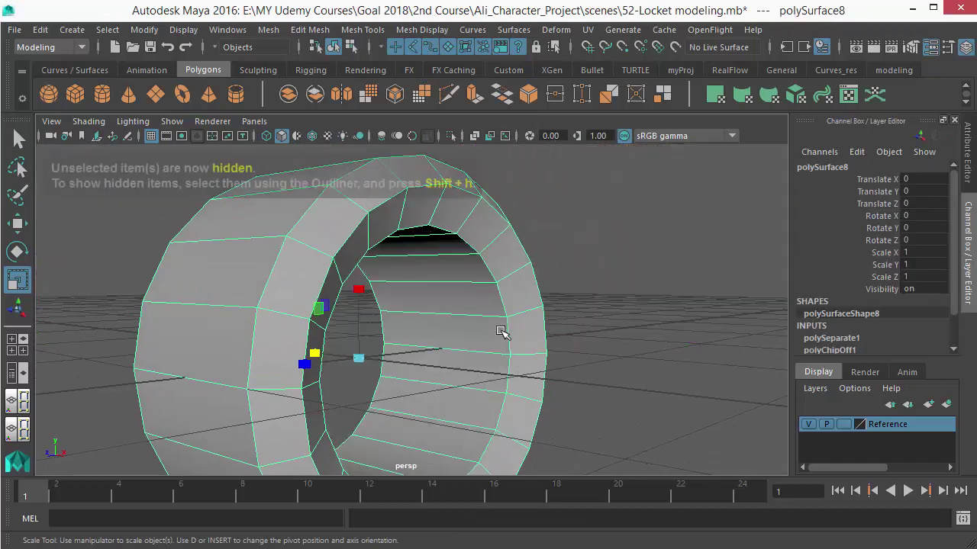
Extrude the ring of faces lining the tyre's hole twice, narrowing the second extrusion along the axle.
left_click_drag(502, 331, 495, 270, "alt")
right_click(498, 214)
right_click_drag(498, 213, 497, 205)
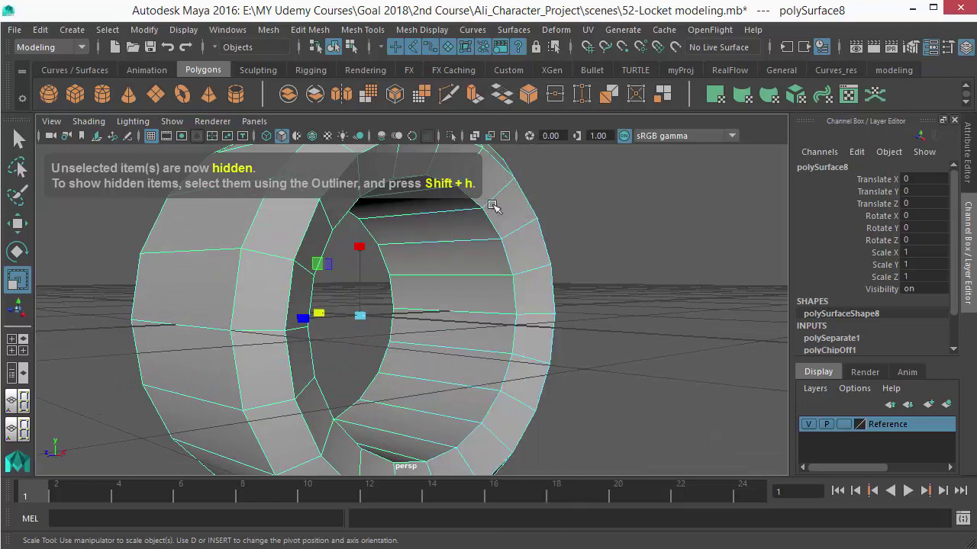
left_click(453, 329)
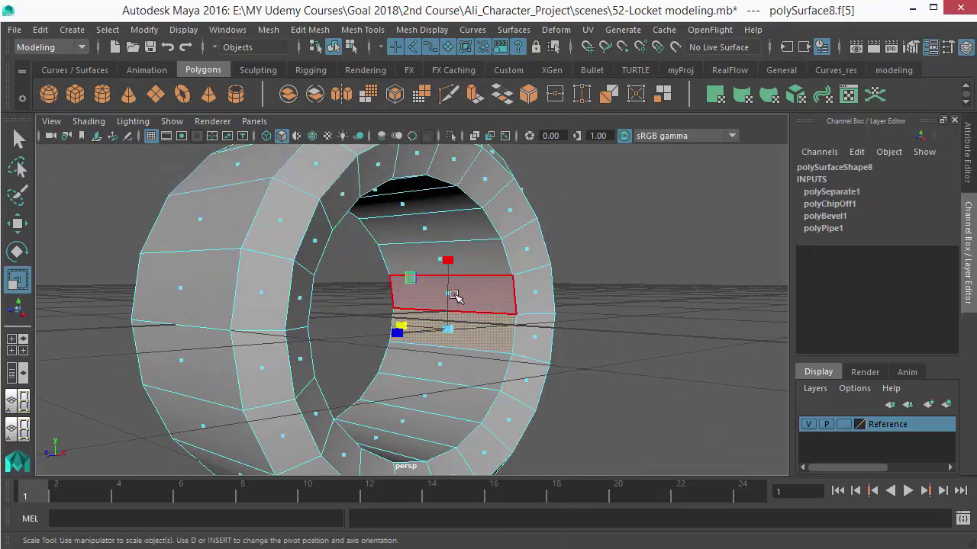
double_click(453, 295, "shift")
left_click_drag(441, 307, 468, 231, "alt")
right_click_drag(469, 231, 457, 257, "shift")
left_click_drag(506, 301, 479, 323, "alt")
key("ctrl+e")
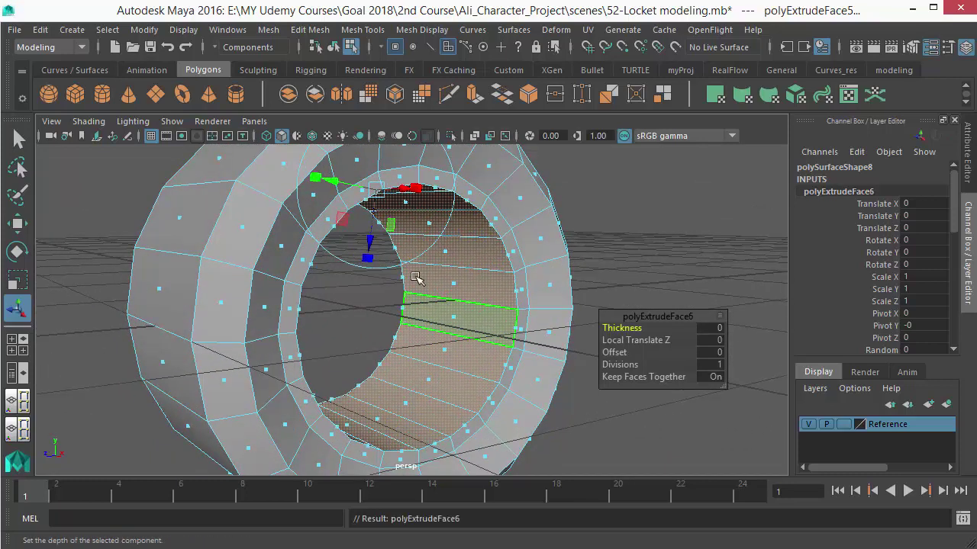
left_click_drag(419, 188, 407, 193)
Return to object mode and select the whole tyre.
key("q")
right_click_drag(492, 130, 544, 169)
right_click_drag(599, 46, 566, 108)
left_click(658, 280)
left_click(536, 294)
left_click_drag(536, 294, 425, 300, "alt")
mouse_move(425, 301)
right_mouse_down("alt")
mouse_move(463, 311)
mouse_move(432, 302)
right_mouse_up("alt")
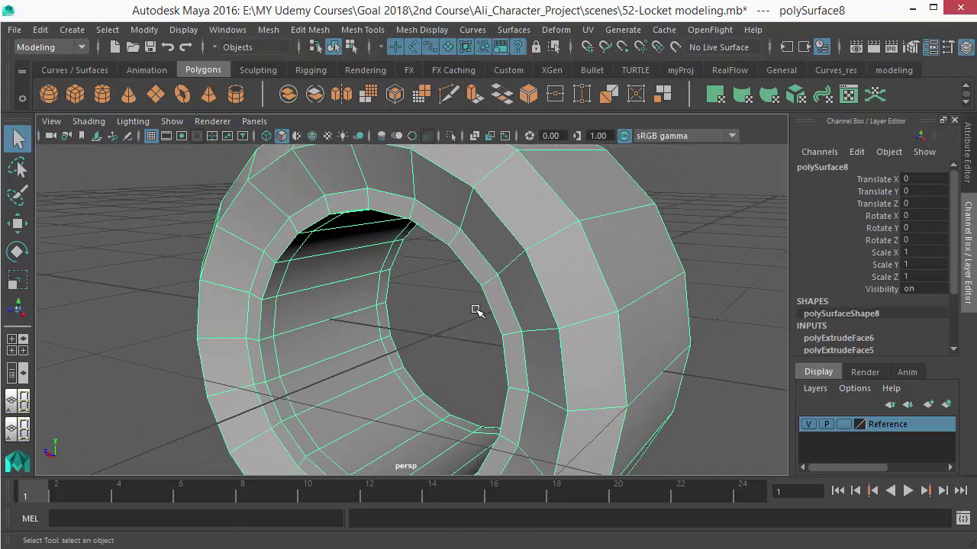
Preview the tyre smoothed and deselect it to examine its inner edge.
key("3")
left_click(743, 256)
right_click_drag(743, 257, 570, 321, "alt")
left_click_drag(570, 321, 500, 314, "alt")
left_click(500, 314)
right_click_drag(499, 314, 619, 316, "alt")
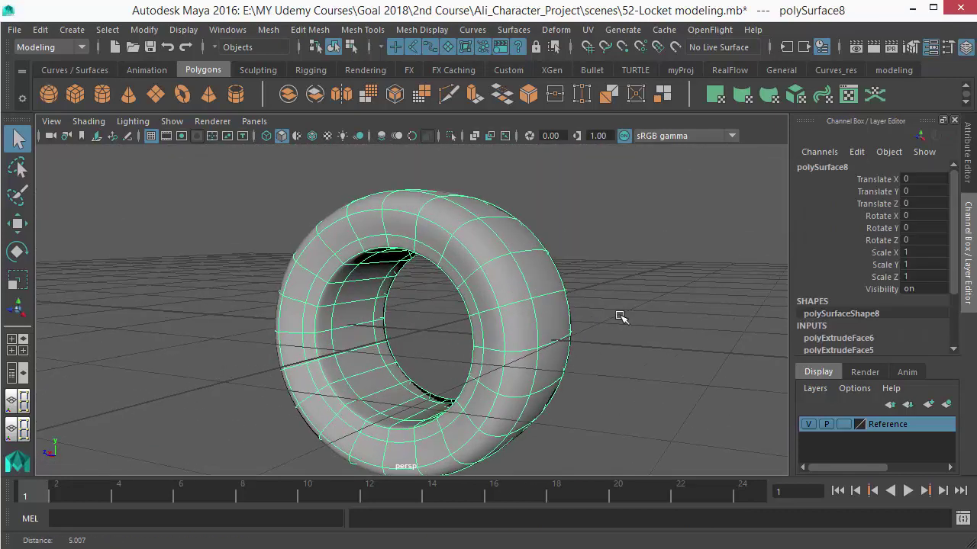
left_click(632, 307)
Show the last hidden objects so the hub and reference images are back in the scene.
key("ctrl+1")
key("ctrl+1")
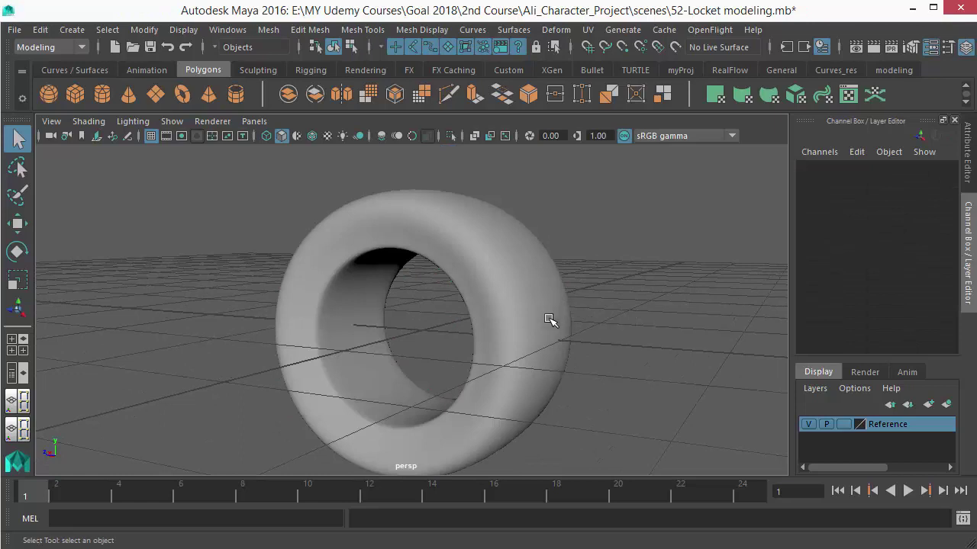
left_click(183, 29)
mouse_move(219, 142)
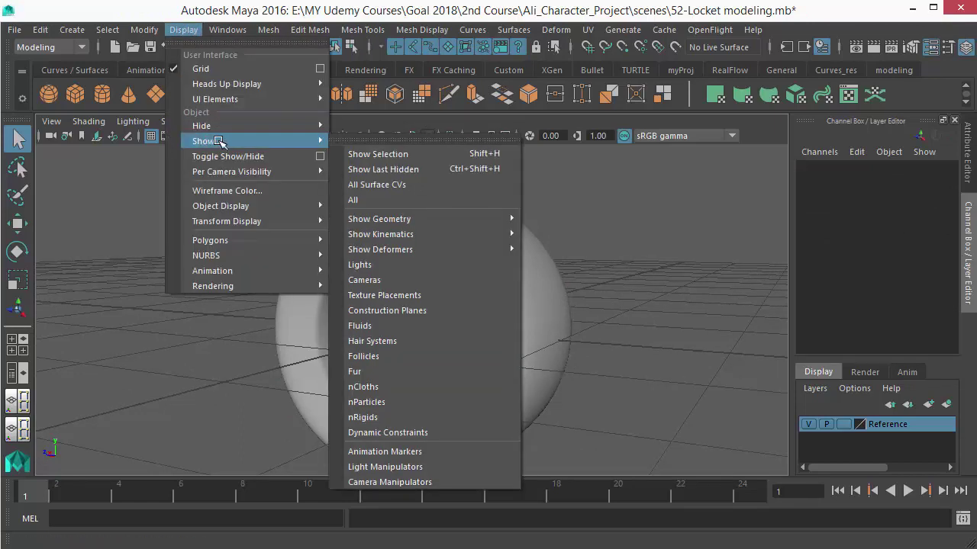
left_click(383, 168)
left_click_drag(377, 171, 467, 318, "alt")
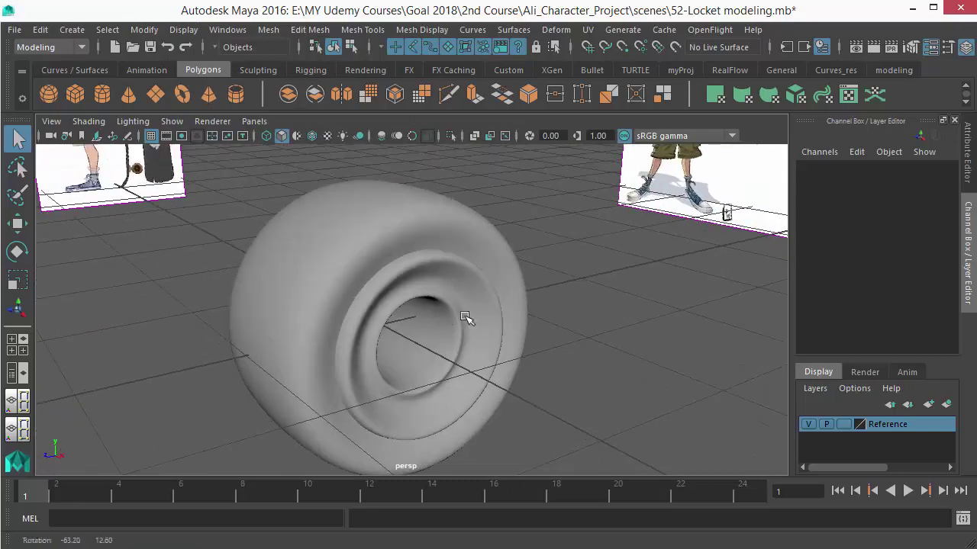
Select the hub, compare it with the wheel reference photo, and return it to its unsmoothed display.
left_click(467, 318)
left_click_drag(526, 349, 456, 320, "alt")
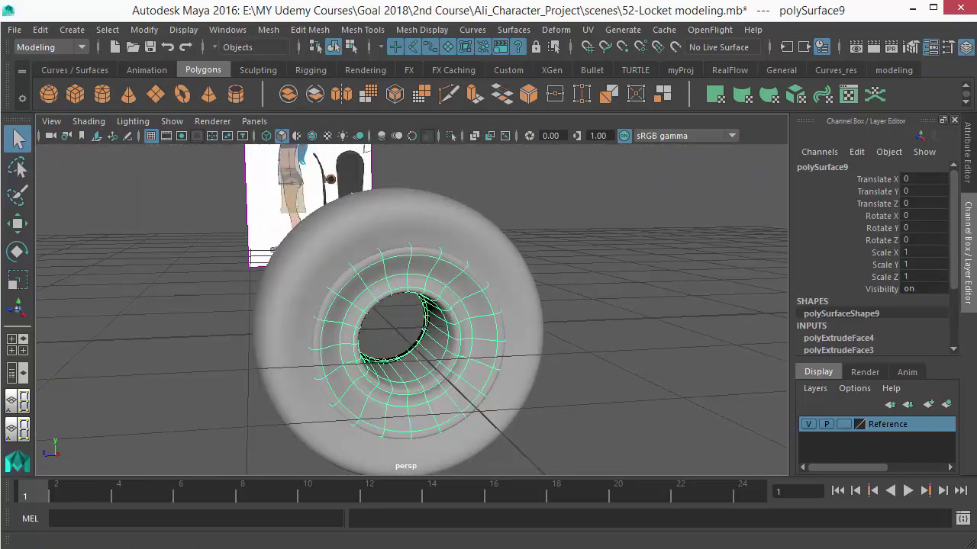
key("alt+Tab")
key("alt+Tab")
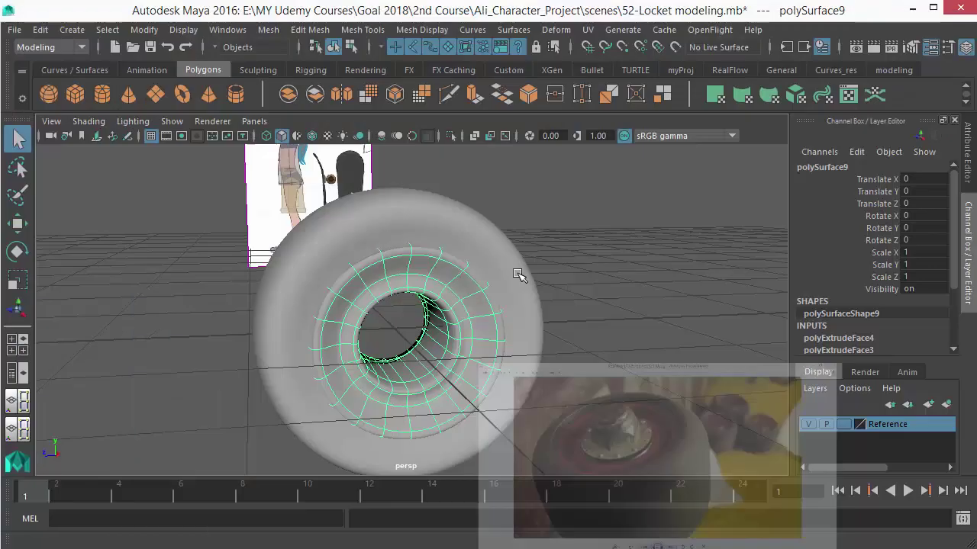
scroll(521, 283, "up", 3)
left_click_drag(527, 320, 519, 309, "alt")
key("alt+Tab")
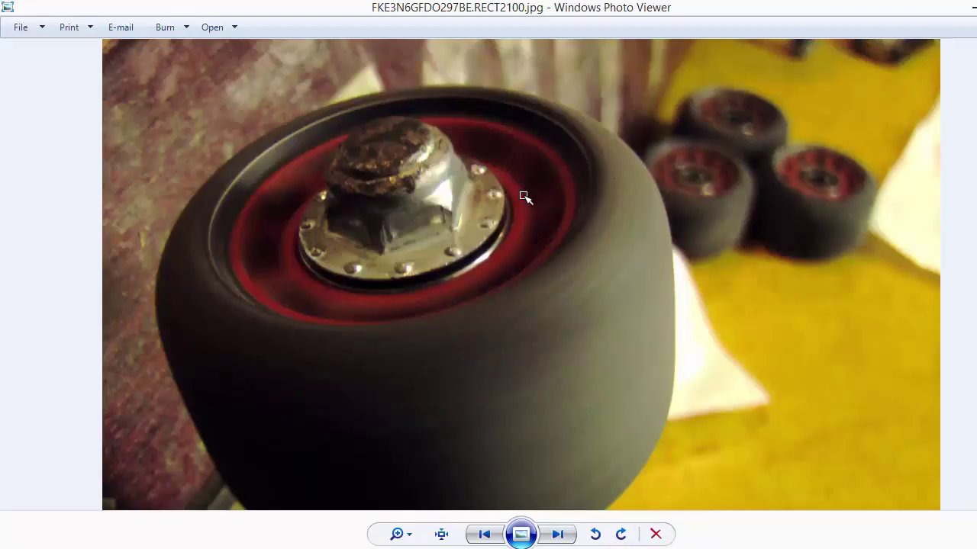
key("alt+Tab")
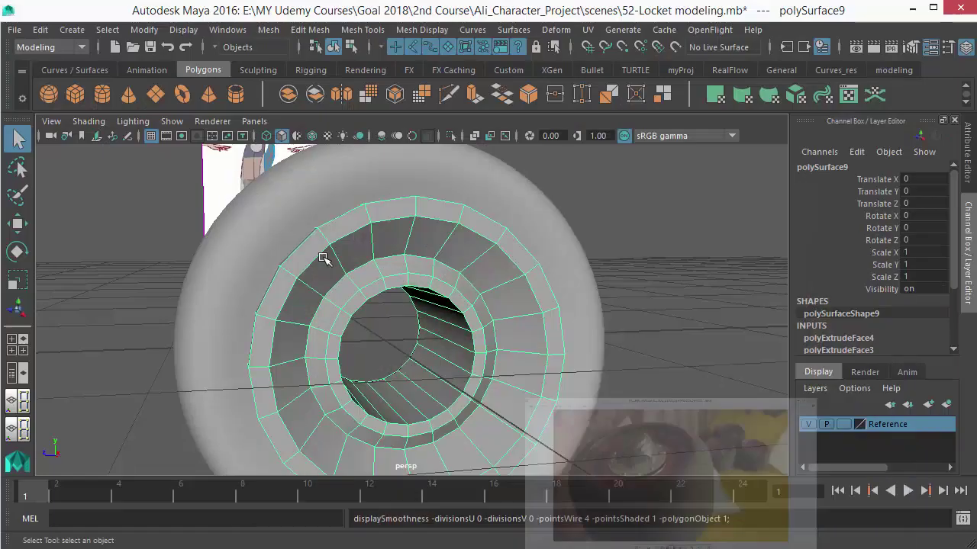
Insert edge loops in the hub's recessed face, one beside the outer rim and one around the central ring.
scroll(325, 257, "up", 2)
left_click_drag(366, 263, 412, 271, "alt")
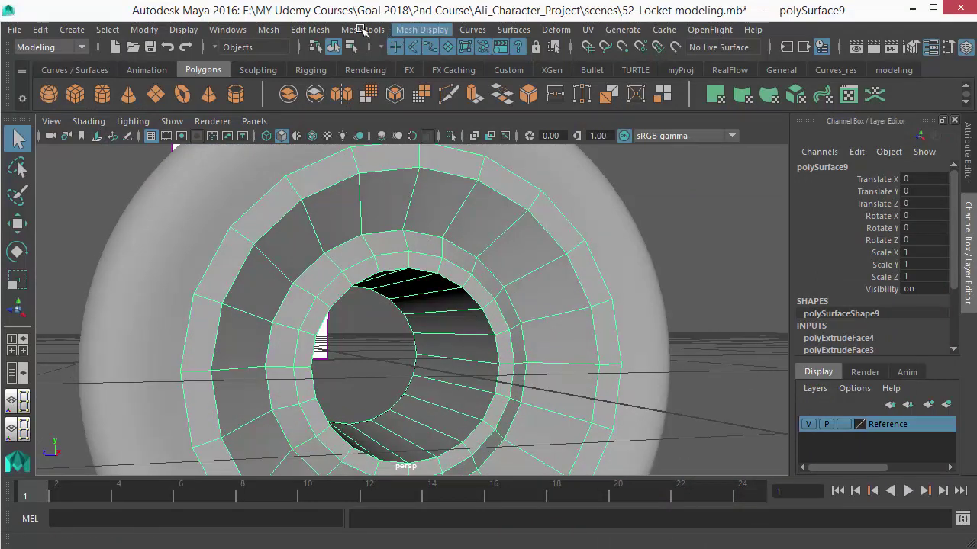
left_click(363, 29)
left_click(382, 145)
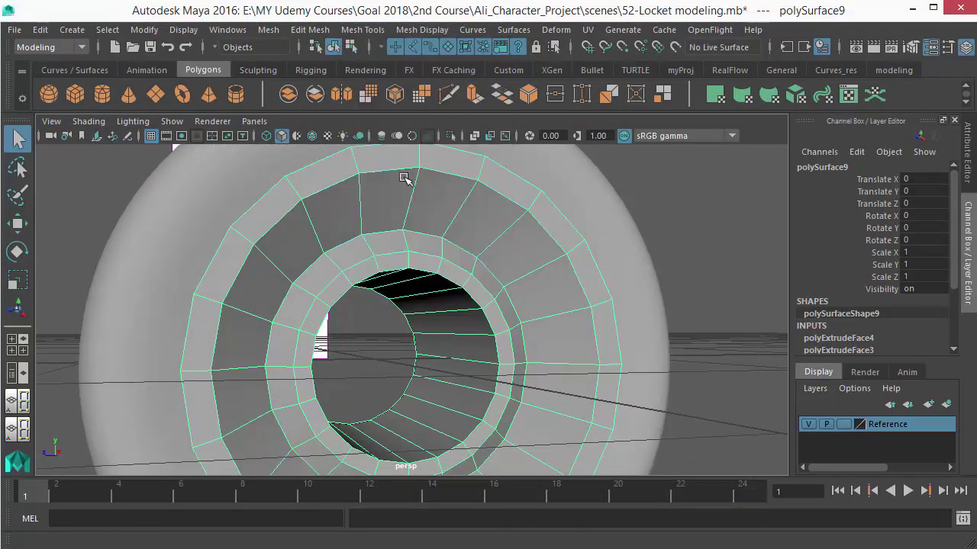
mouse_move(405, 180)
left_mouse_down("alt")
mouse_move(506, 232)
mouse_move(468, 265)
mouse_move(436, 332)
mouse_move(349, 303)
left_mouse_up("alt")
left_click(463, 266)
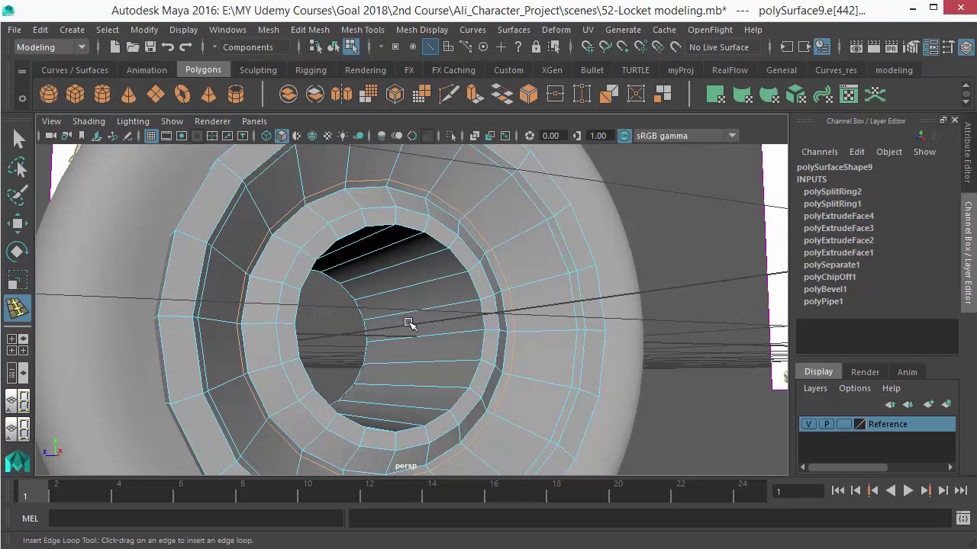
mouse_move(416, 319)
left_mouse_down("alt")
mouse_move(425, 323)
mouse_move(427, 305)
left_mouse_up("alt")
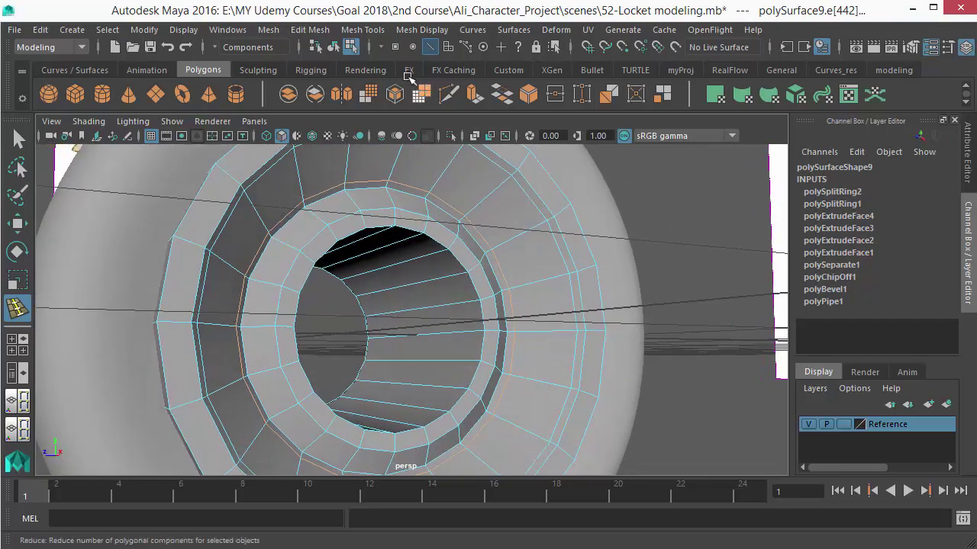
Insert two evenly spaced edge loops in the hub's bore with the Multiple edge loops option of Insert Edge Loop.
left_click(363, 30)
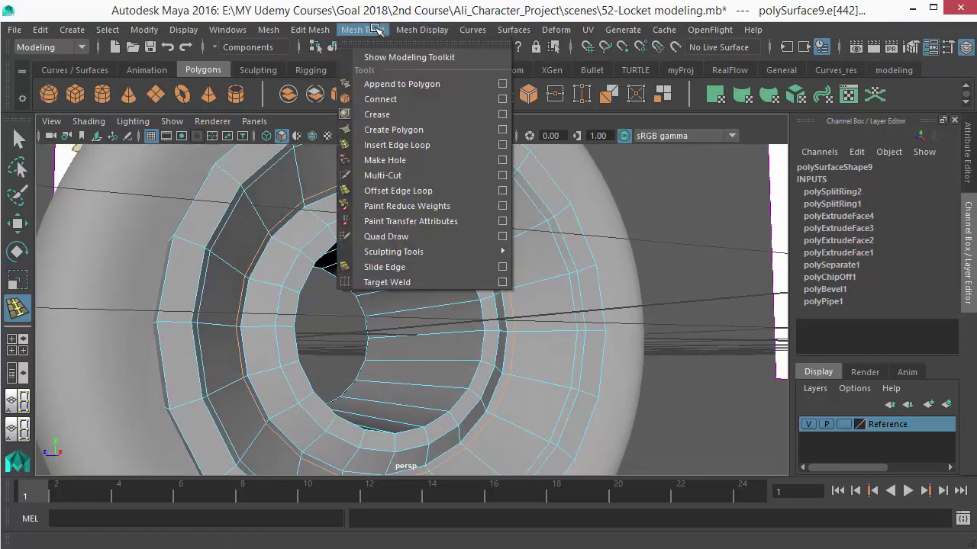
left_click(502, 145)
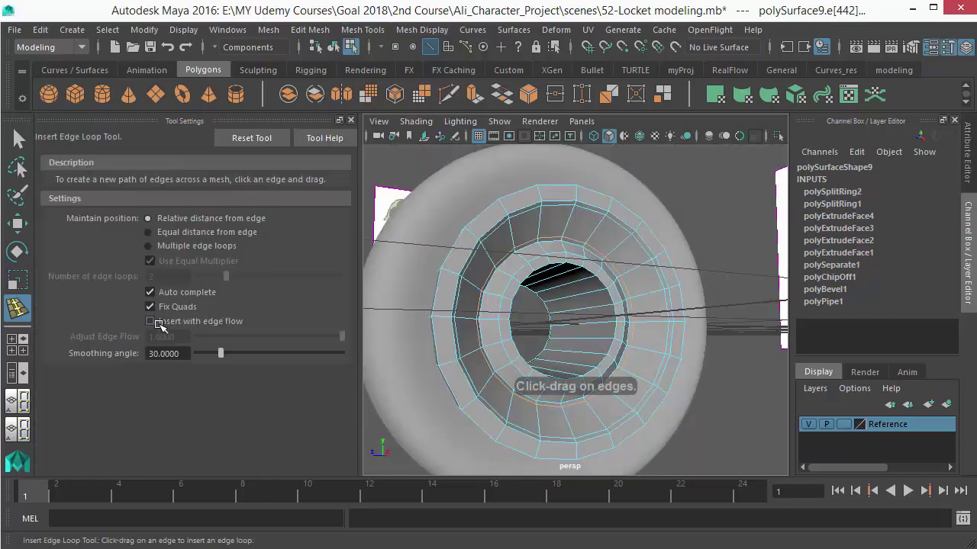
left_click(149, 245)
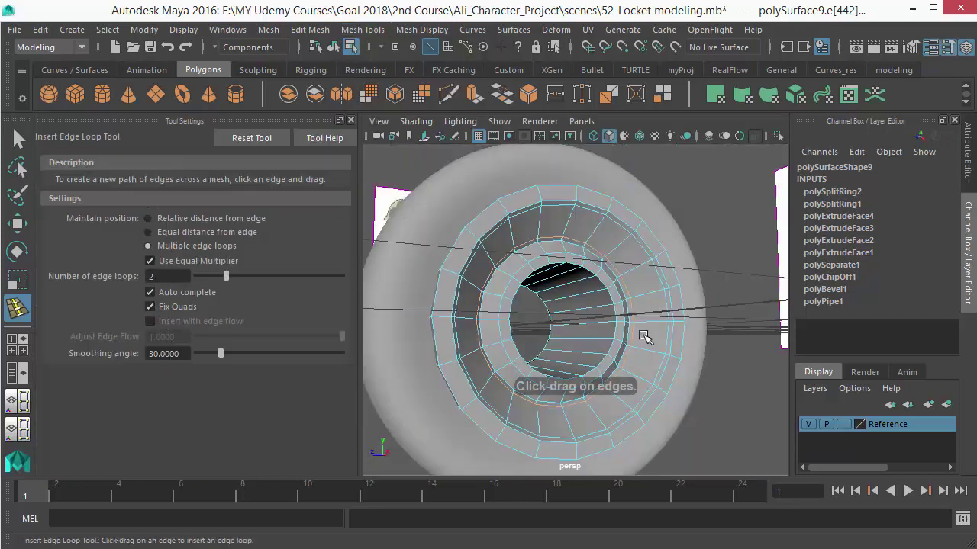
left_click_drag(643, 336, 410, 347, "alt")
scroll(410, 347, "up", 3)
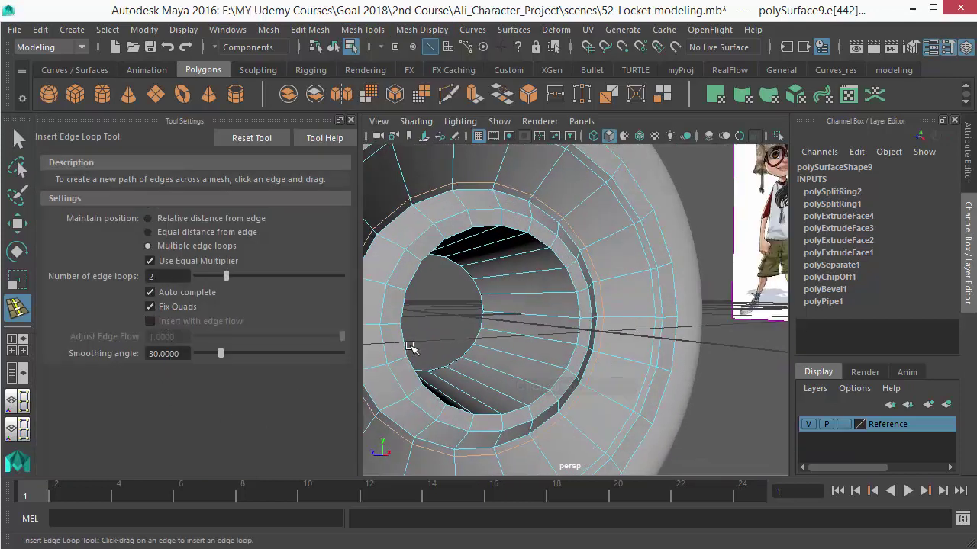
left_click(527, 313)
left_click_drag(527, 313, 602, 363, "alt")
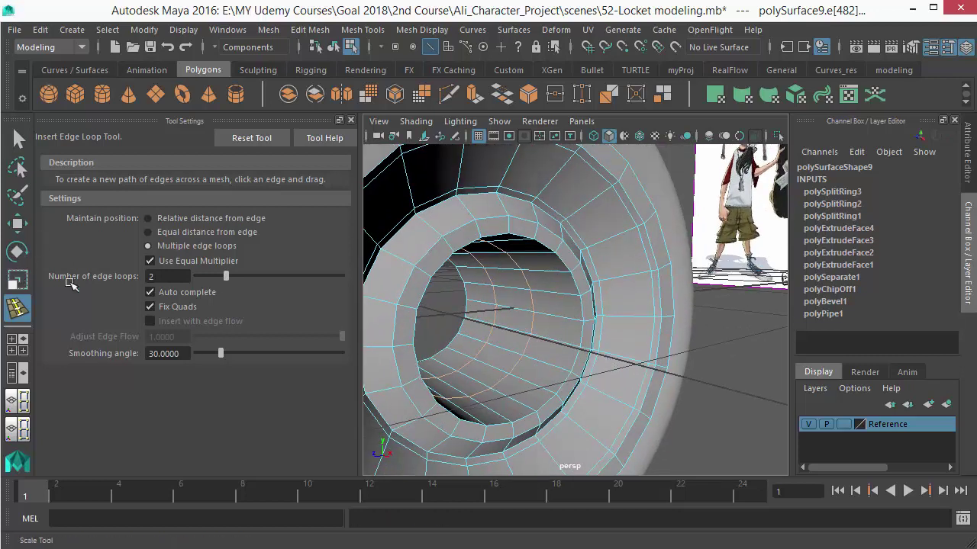
Scale the two bore loops apart along the axle towards the bore's ends, and return to object mode with the hub selected.
left_click(17, 279)
left_click_drag(506, 332, 374, 268, "alt")
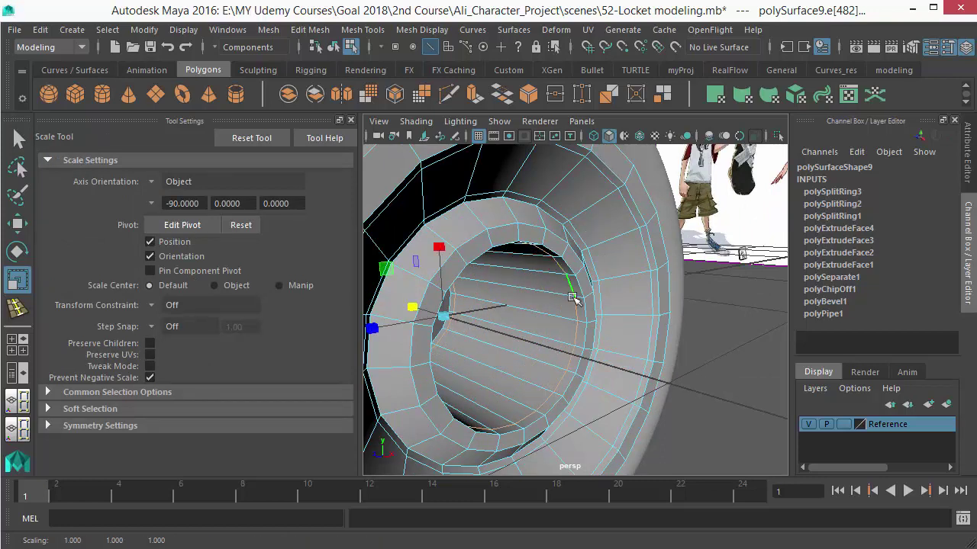
key("q")
left_click_drag(639, 359, 693, 332, "alt")
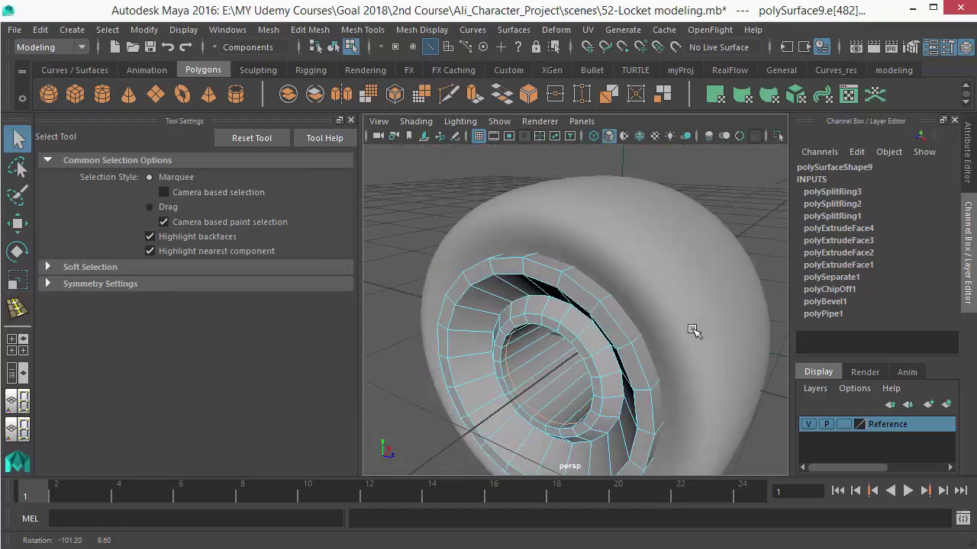
mouse_move(511, 359)
left_mouse_down("alt")
mouse_move(429, 374)
mouse_move(503, 371)
left_mouse_up("alt")
right_click_drag(547, 130, 611, 99)
left_click(577, 216)
left_click_drag(577, 216, 550, 223, "alt")
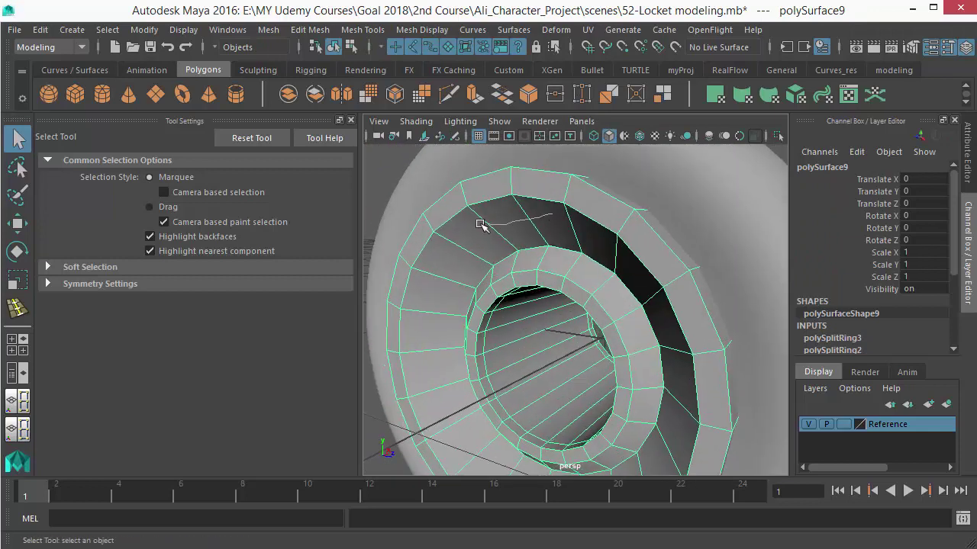
Reset the Insert Edge Loop settings and insert support loops in the hub's opposite recess and on its central ring faces.
right_click_drag(480, 224, 449, 233, "shift")
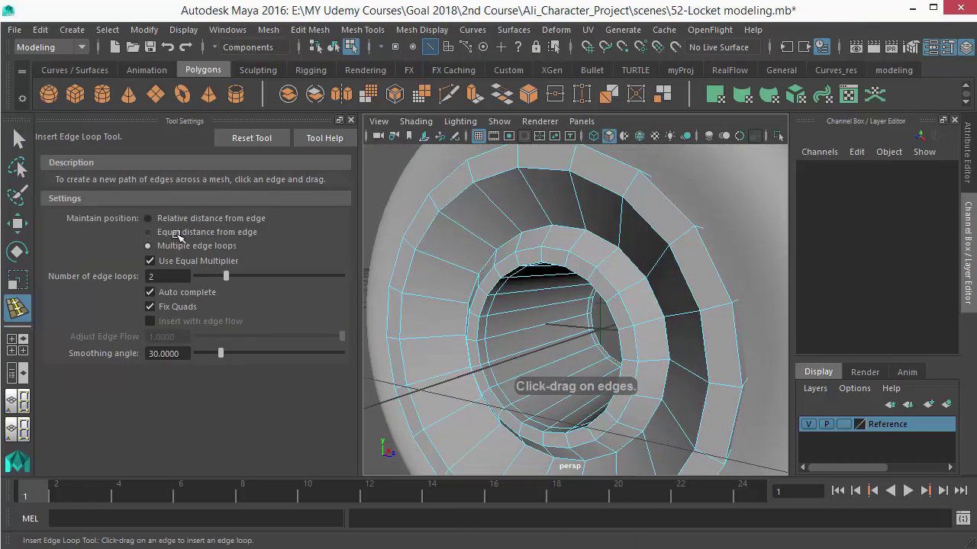
left_click(251, 136)
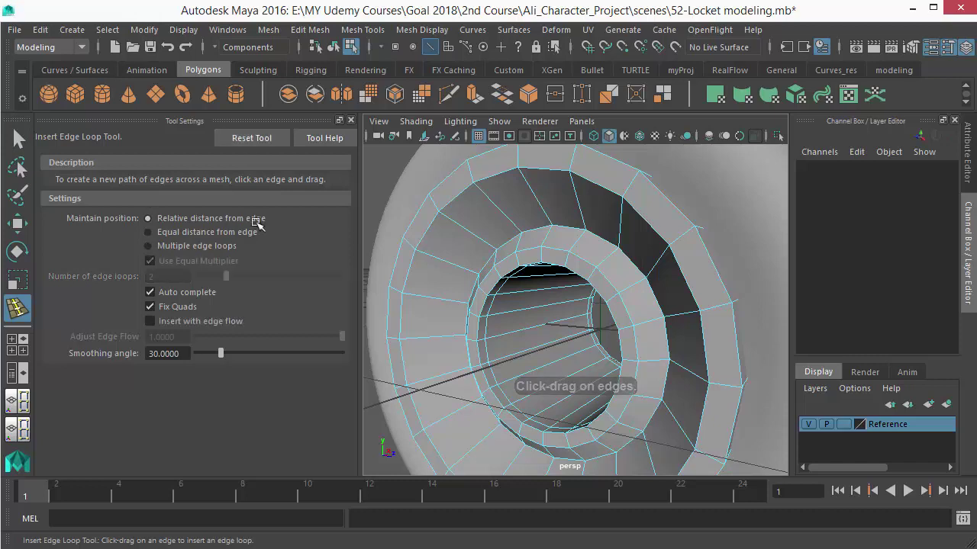
left_click_drag(525, 183, 560, 217, "alt")
left_click(538, 167)
left_click_drag(591, 280, 550, 312, "alt")
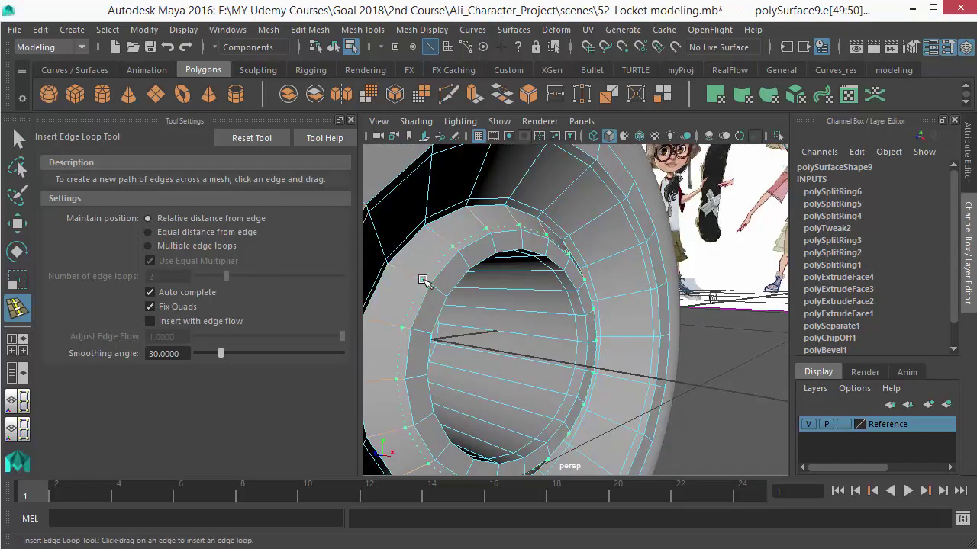
left_click_drag(423, 281, 424, 282)
scroll(503, 305, "down", 5)
left_click_drag(508, 307, 449, 310, "alt")
scroll(448, 308, "up", 2)
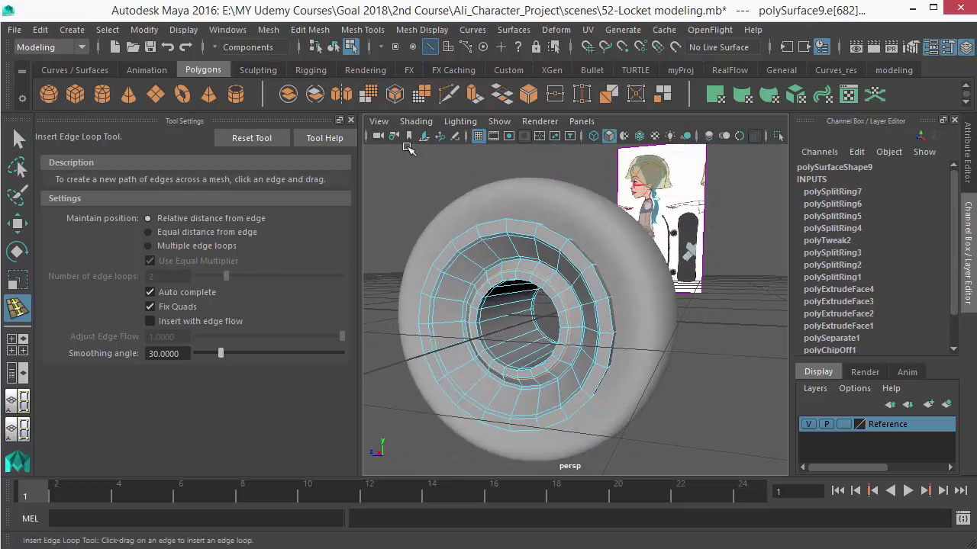
Close the tool settings, then return to object mode and preview the hub smoothed inside the tyre.
left_click(351, 120)
key("q")
right_click_drag(428, 266, 500, 116)
left_click(642, 380)
right_click_drag(643, 380, 323, 312, "alt")
left_click_drag(323, 312, 221, 316, "alt")
right_click_drag(221, 317, 421, 356, "alt")
left_click_drag(421, 356, 437, 344, "alt")
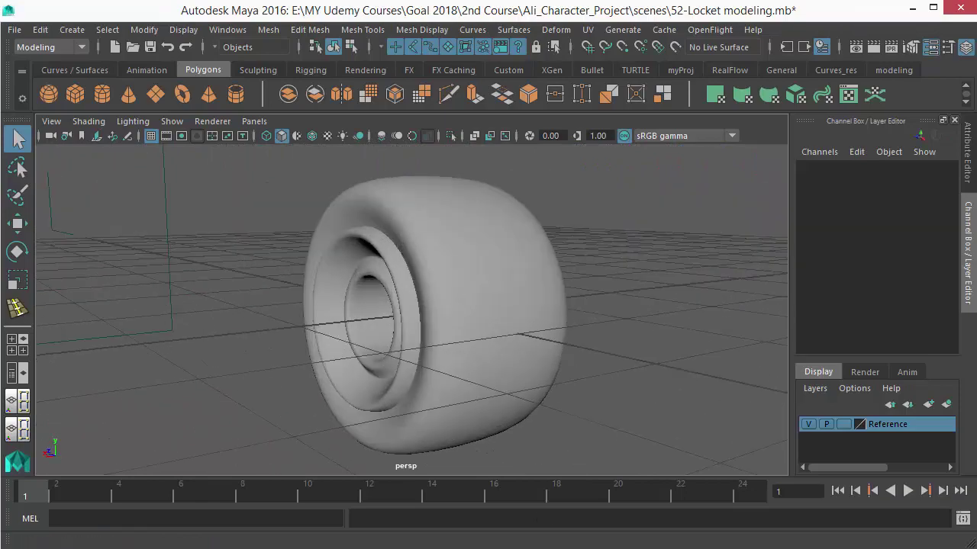
Compare the proportions of the smoothed hub and tyre with the wheel reference photo.
key("alt+Tab")
left_click(676, 548)
right_click_drag(389, 263, 416, 267, "alt")
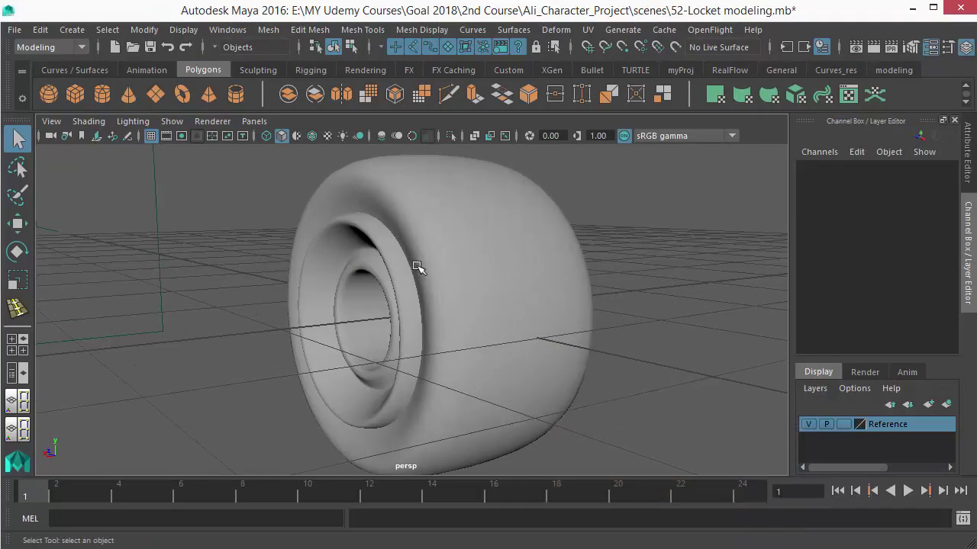
left_click_drag(417, 268, 452, 270, "alt")
key("alt+Tab")
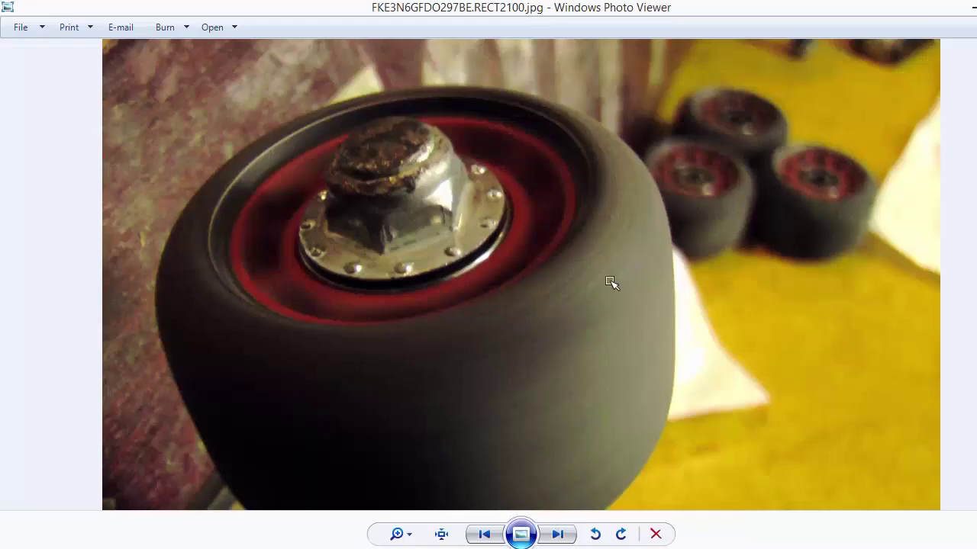
key("alt+Tab")
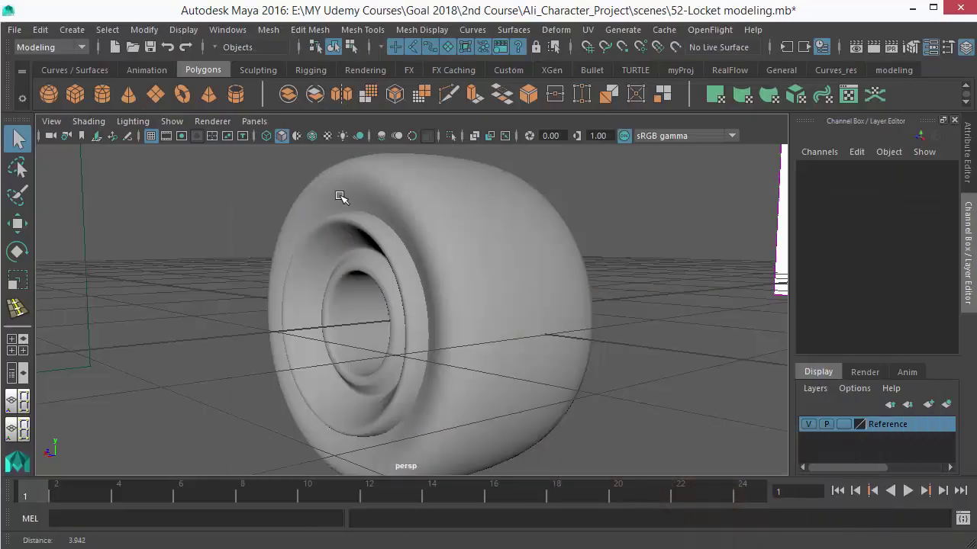
Return the hub to object mode and narrow it along the axle to a Y scale of about 0.866.
left_click(387, 271)
left_click_drag(387, 271, 414, 247, "alt")
right_click(412, 203)
right_click_drag(413, 200, 412, 172)
left_click_drag(436, 257, 375, 249, "alt")
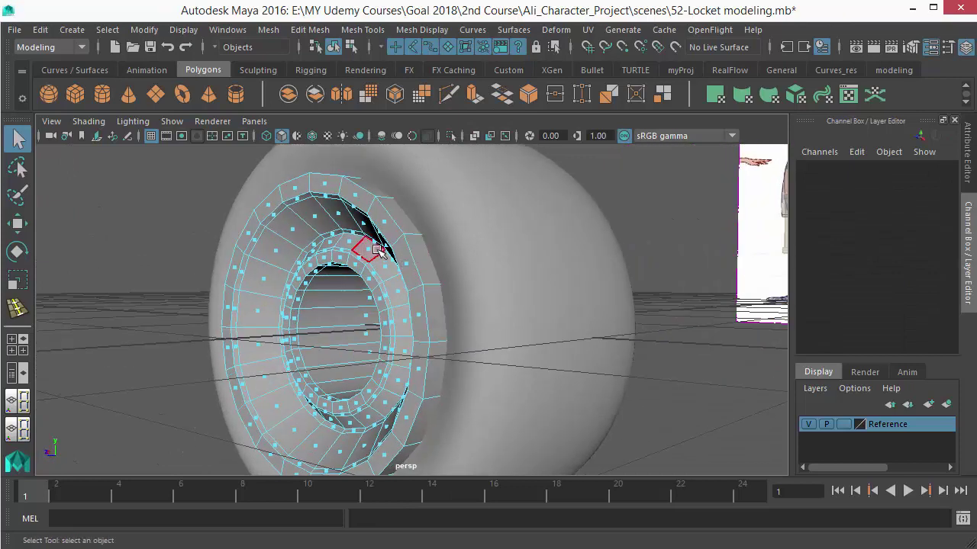
right_click_drag(377, 248, 452, 108)
left_click(408, 258)
key("r")
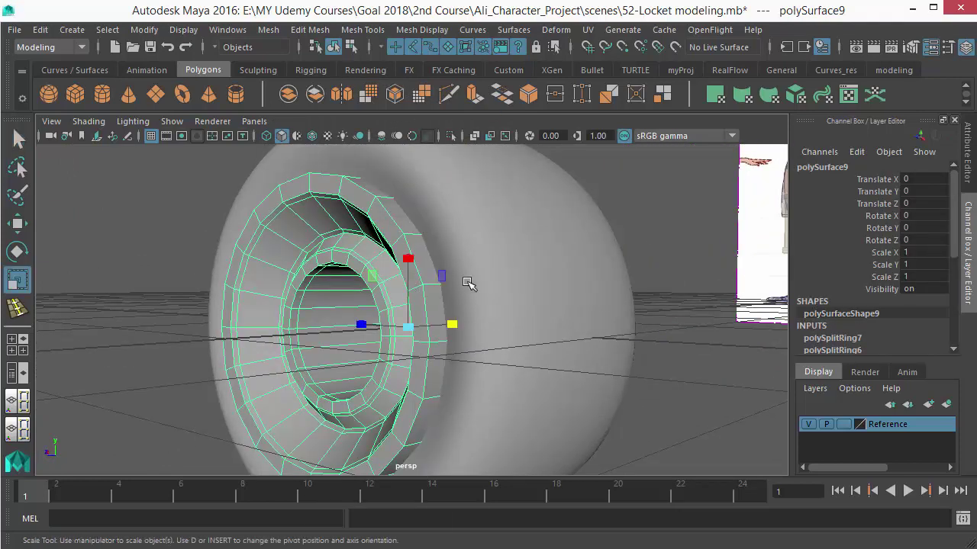
left_click_drag(412, 260, 495, 294, "alt")
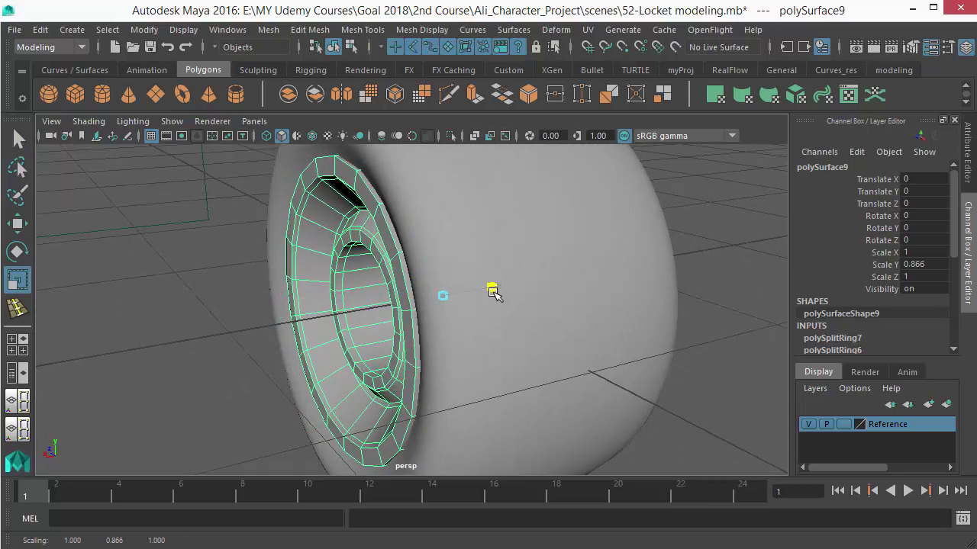
key("q")
Widen the hub slightly along the axle to a Y scale of about 0.891.
right_click_drag(492, 292, 381, 311, "alt")
left_click_drag(381, 311, 438, 314, "alt")
right_click_drag(438, 314, 489, 319, "alt")
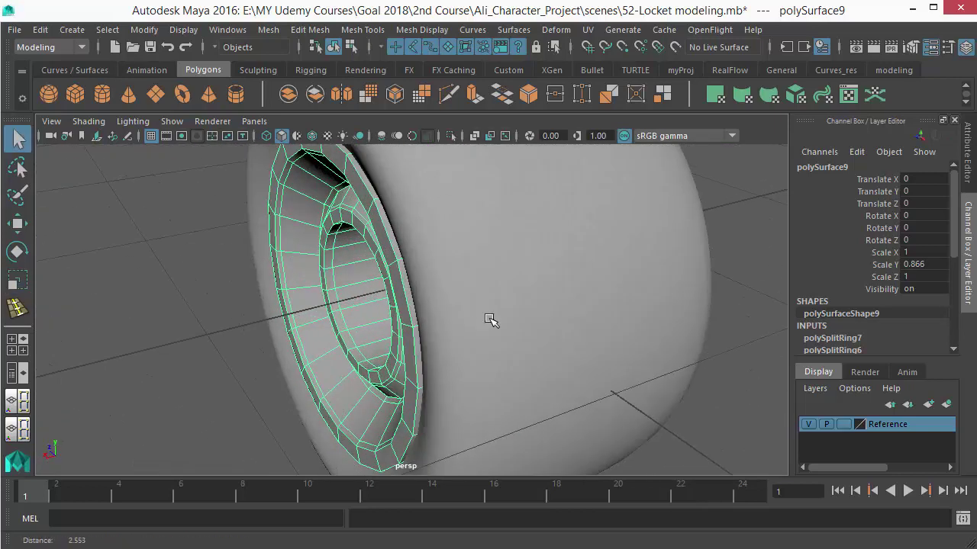
left_click_drag(490, 318, 397, 238, "alt")
key("r")
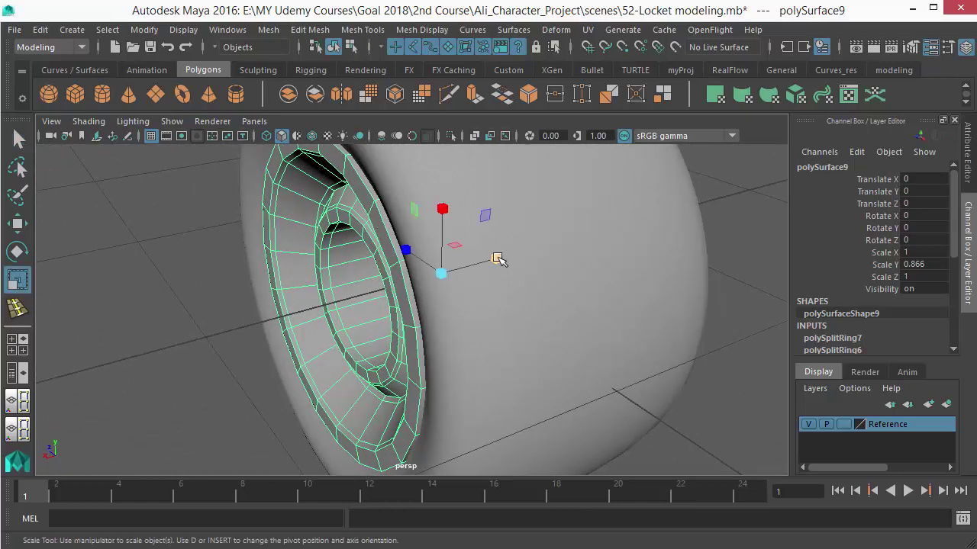
left_click_drag(497, 257, 498, 261)
key("q")
right_click_drag(498, 261, 386, 293, "alt")
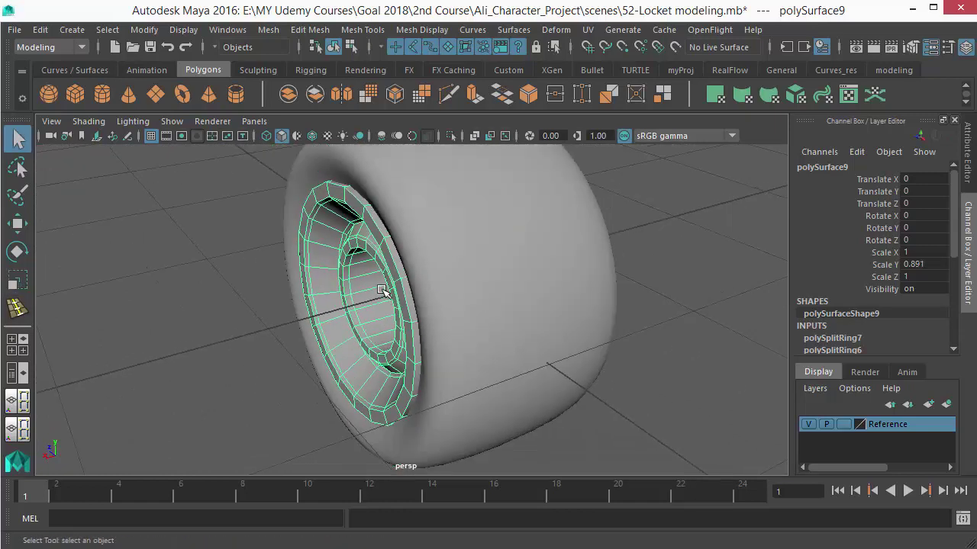
left_click_drag(386, 293, 388, 251, "alt")
Preview the hub smoothed inside the tyre, then compare the wheel with the bolt and washer in the reference photo.
right_click_drag(385, 248, 449, 95)
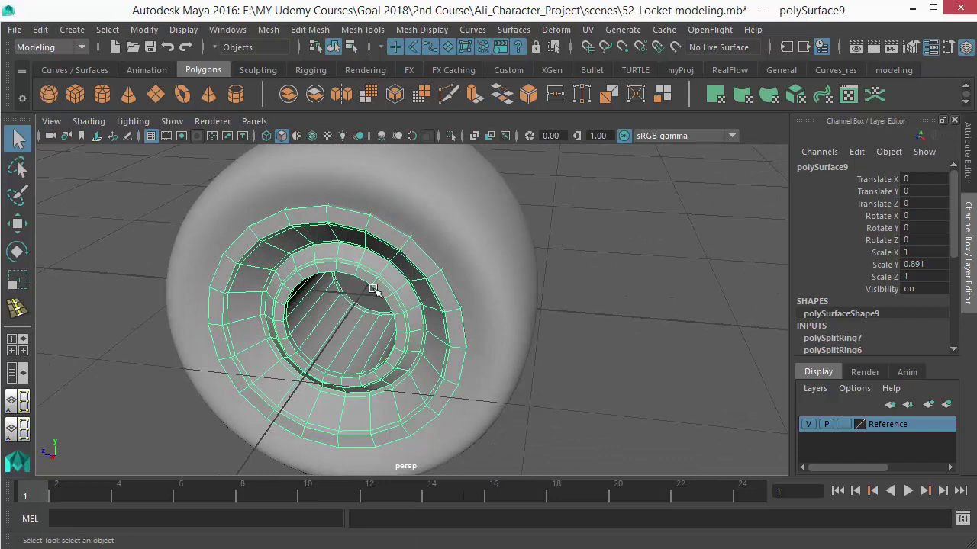
key("3")
left_click(593, 323)
right_click_drag(510, 345, 466, 355, "alt")
left_click_drag(466, 354, 499, 351, "alt")
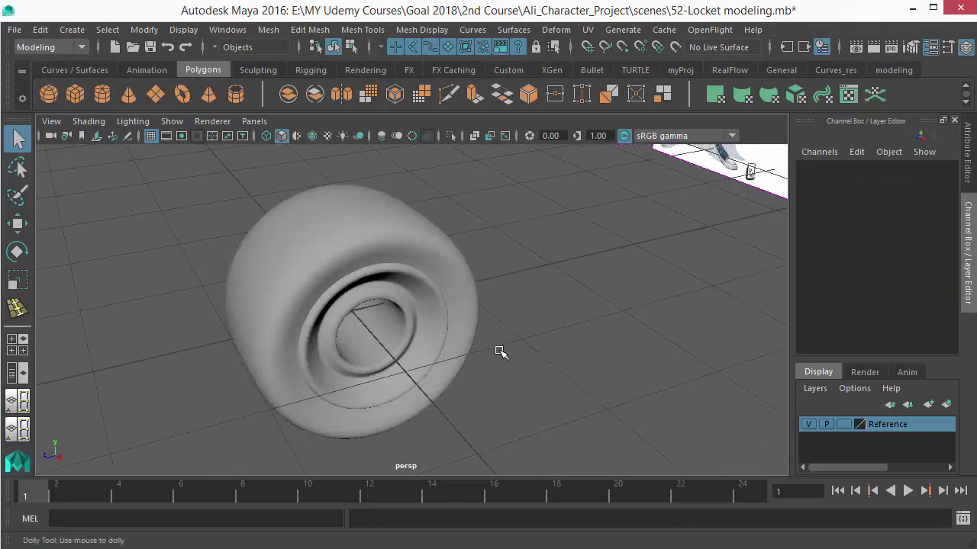
left_click_drag(375, 338, 406, 359, "alt")
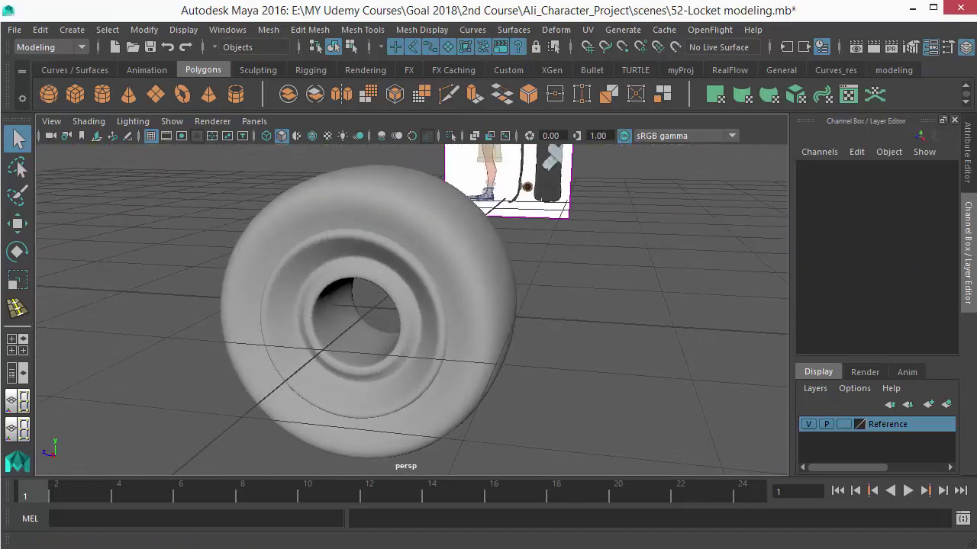
left_click(678, 548)
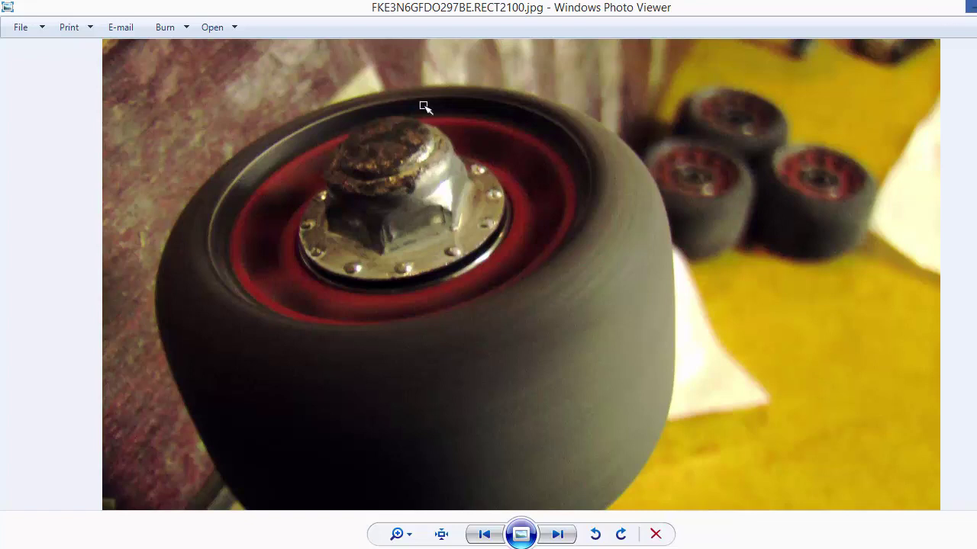
left_click(971, 9)
Select both the hub and the tyre in the side view and hide them.
left_click_drag(453, 275, 610, 328, "alt")
right_click_drag(610, 328, 301, 306, "alt")
left_click_drag(301, 305, 496, 360, "alt")
key("space")
scroll(354, 353, "down", 7)
left_click(379, 355, "alt")
key("space")
scroll(392, 388, "up", 3)
mouse_move(360, 348)
middle_mouse_down("alt")
mouse_move(373, 320)
mouse_move(364, 347)
middle_mouse_up("alt")
scroll(382, 368, "up", 6)
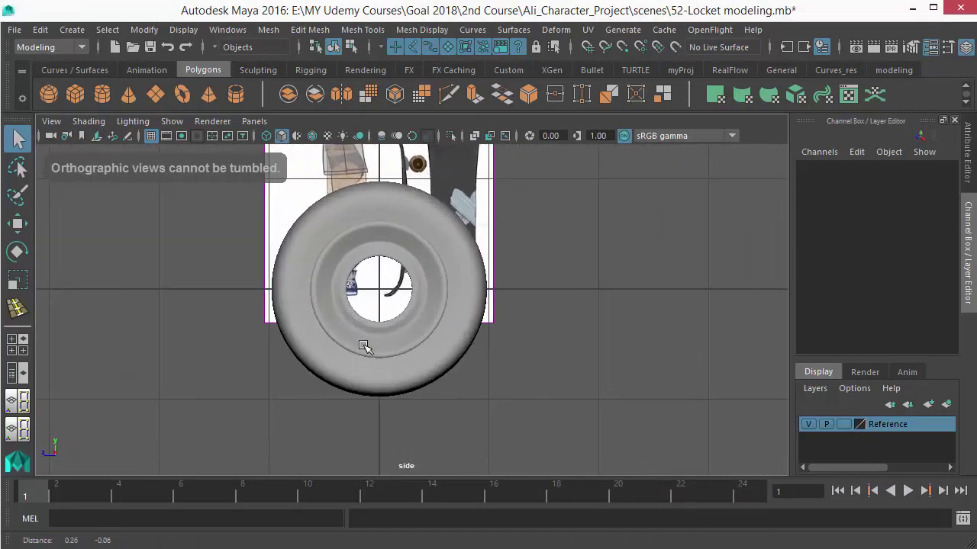
scroll(364, 347, "up", 1)
left_click(432, 389)
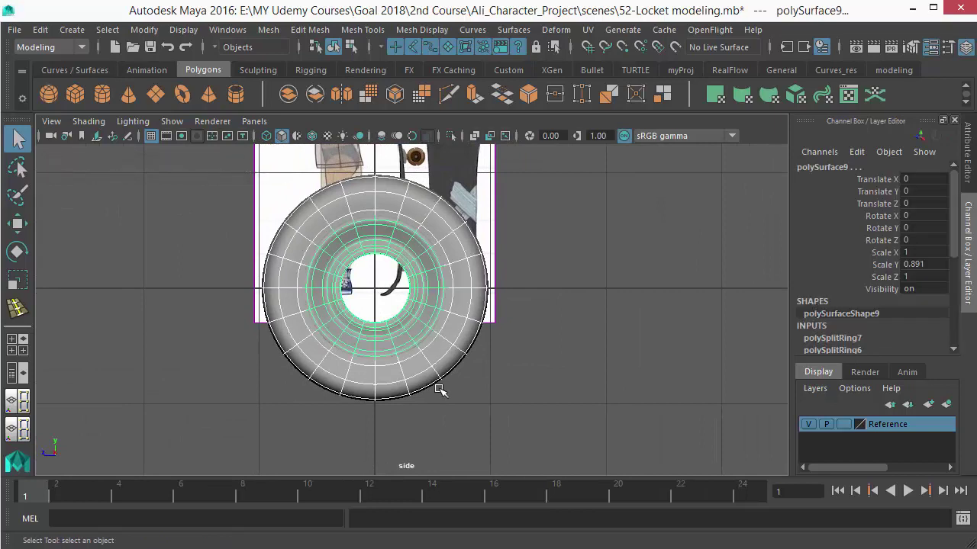
key("ctrl+h")
scroll(420, 375, "up", 1)
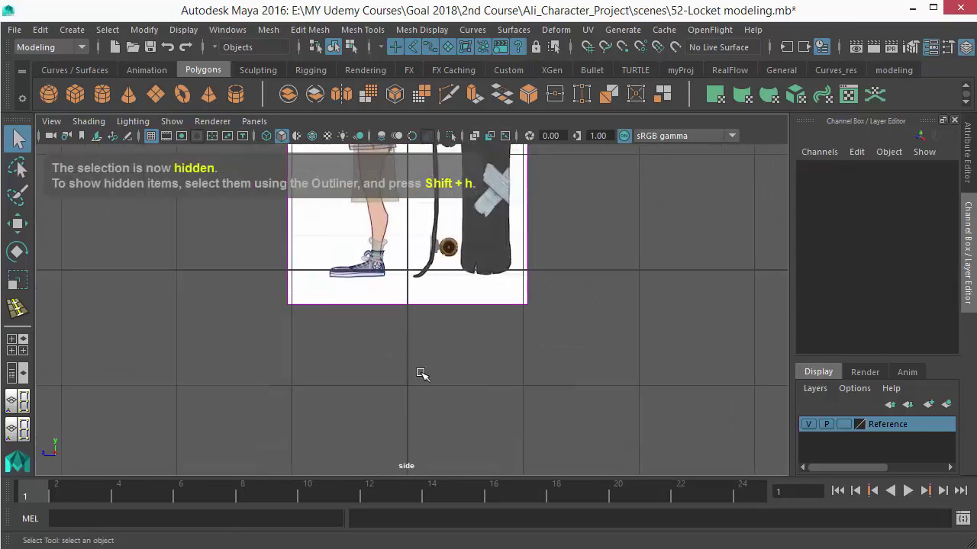
scroll(393, 356, "up", 1)
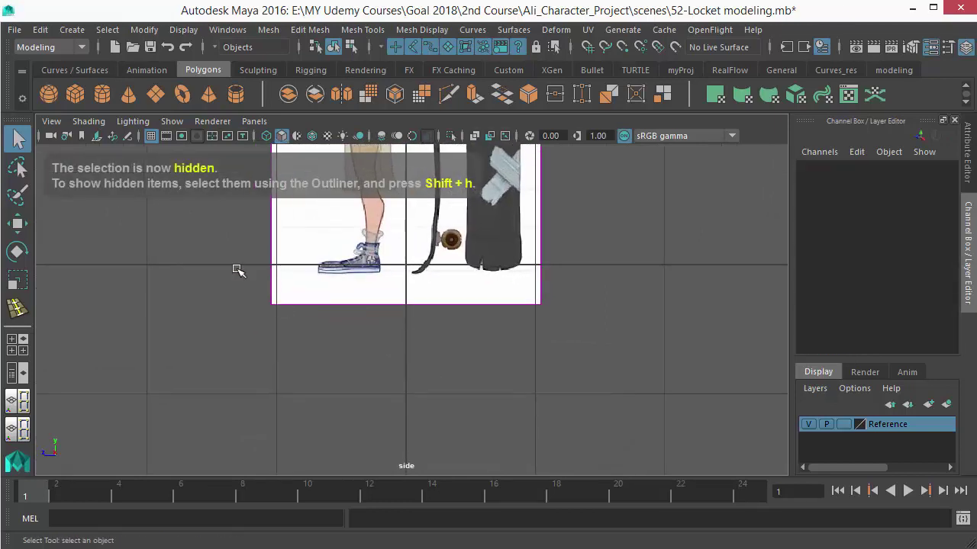
Create a polygon cylinder at the origin and set its Z rotation to 90.
left_click(75, 96)
left_click(578, 405)
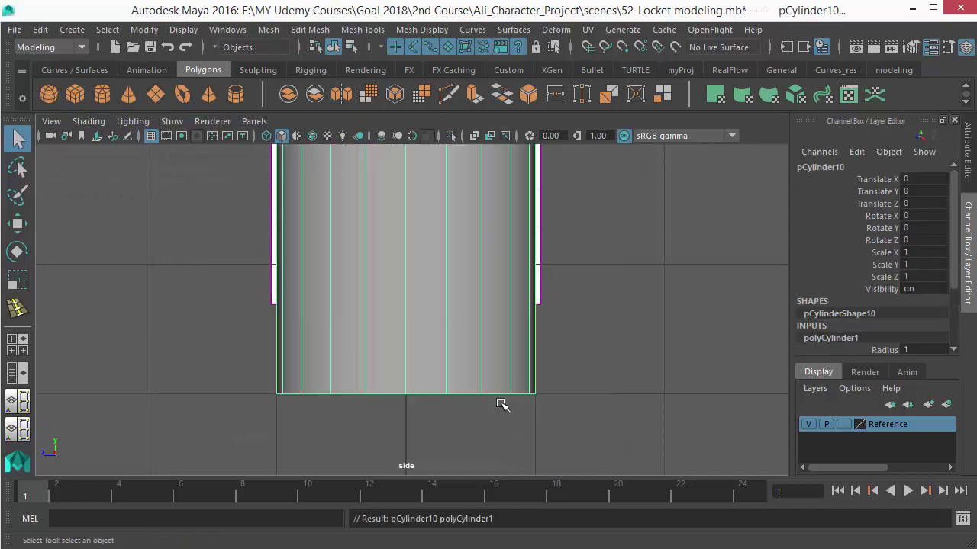
key("w")
key("e")
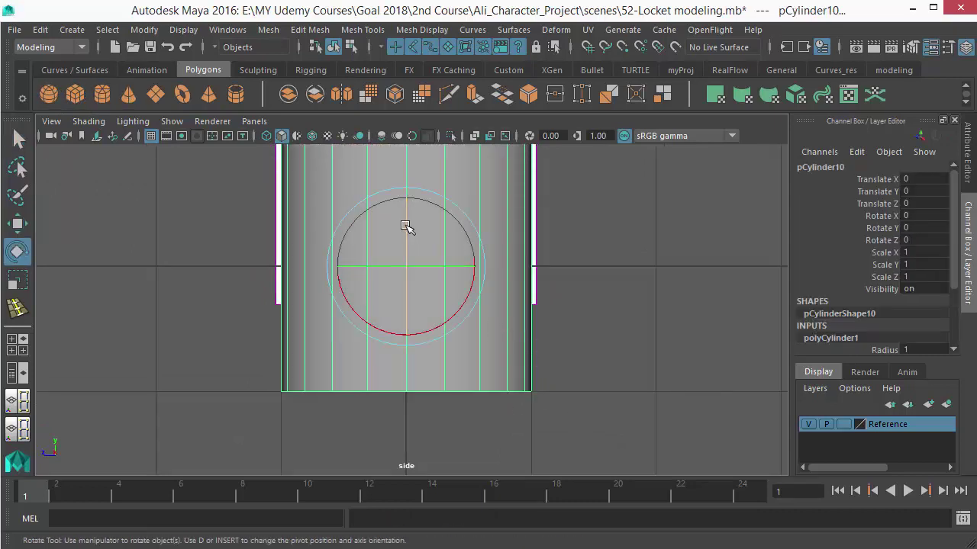
left_click_drag(405, 222, 406, 304)
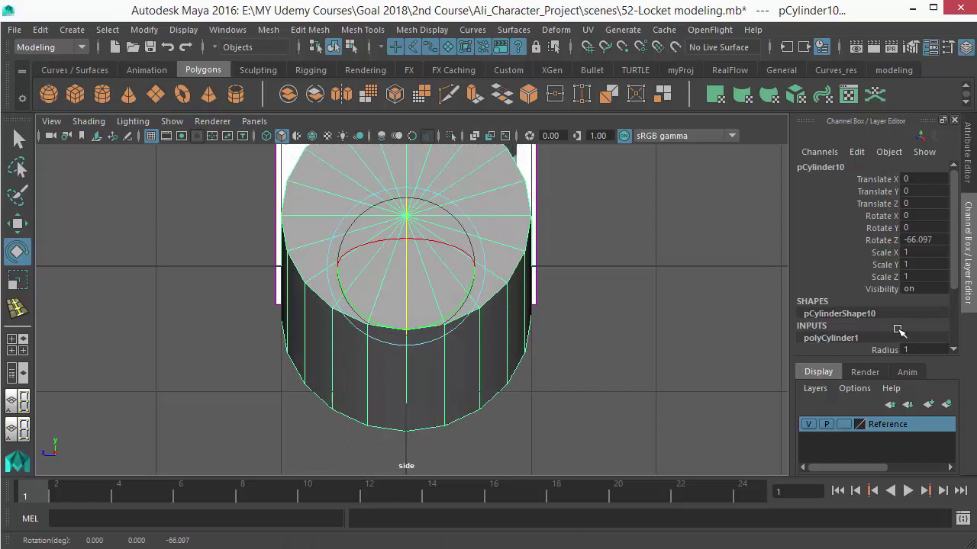
double_click(930, 241)
type("90")
key("Return")
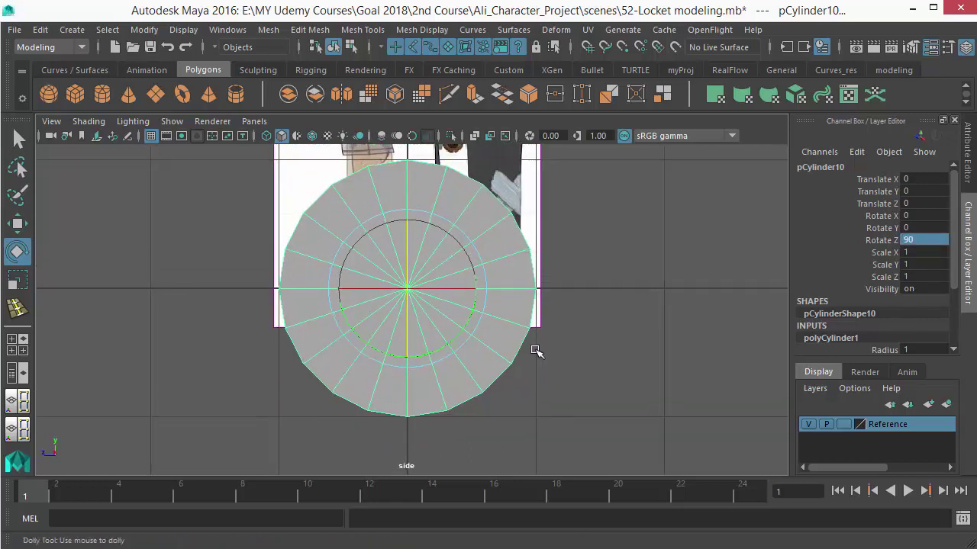
Set the cylinder's axis subdivisions to 6 for a hexagonal nut and check it against the reference photo.
scroll(877, 305, "down", 3)
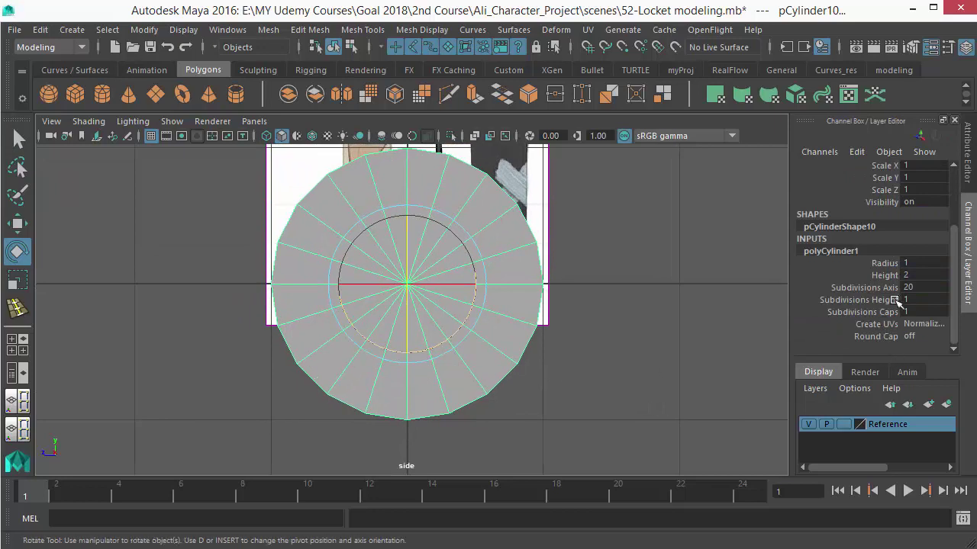
double_click(913, 287)
type("6")
key("Return")
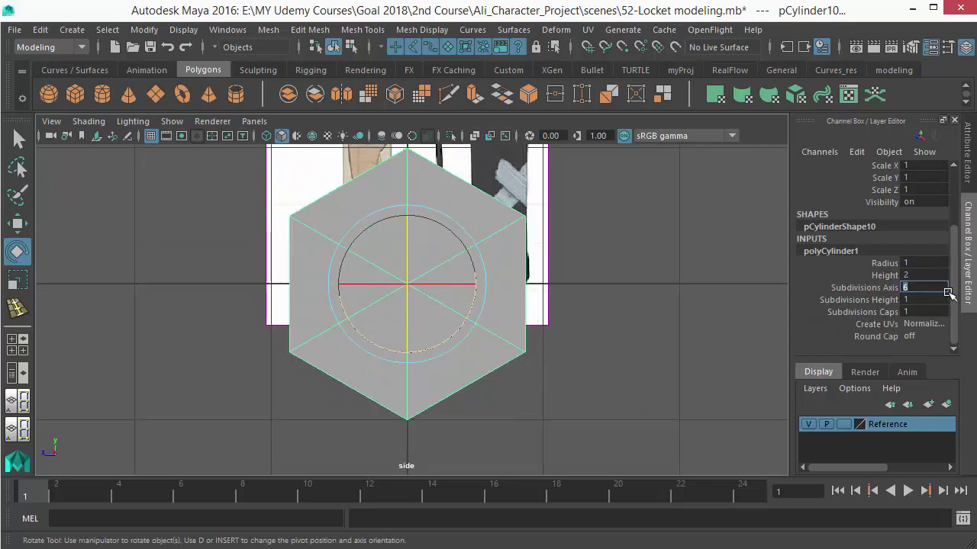
scroll(412, 274, "down", 4)
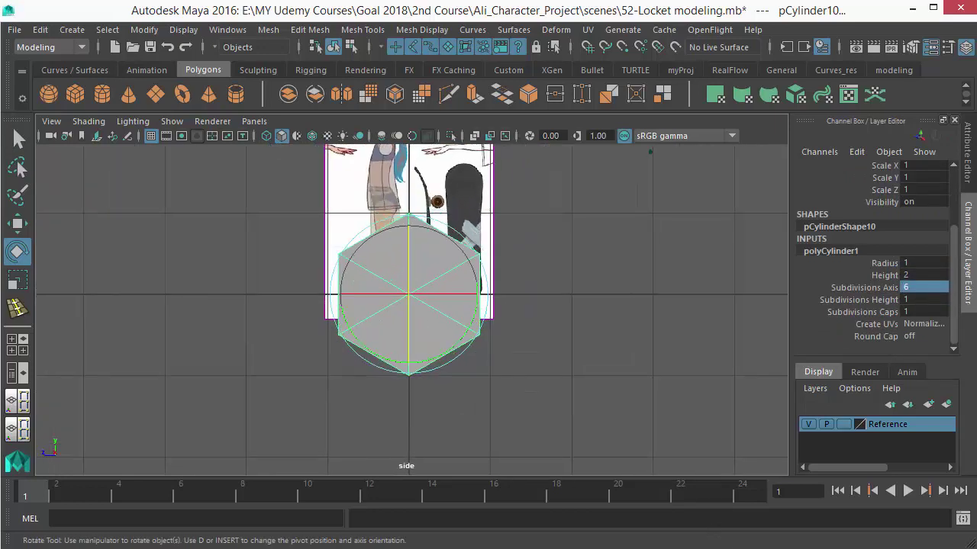
left_click(699, 548)
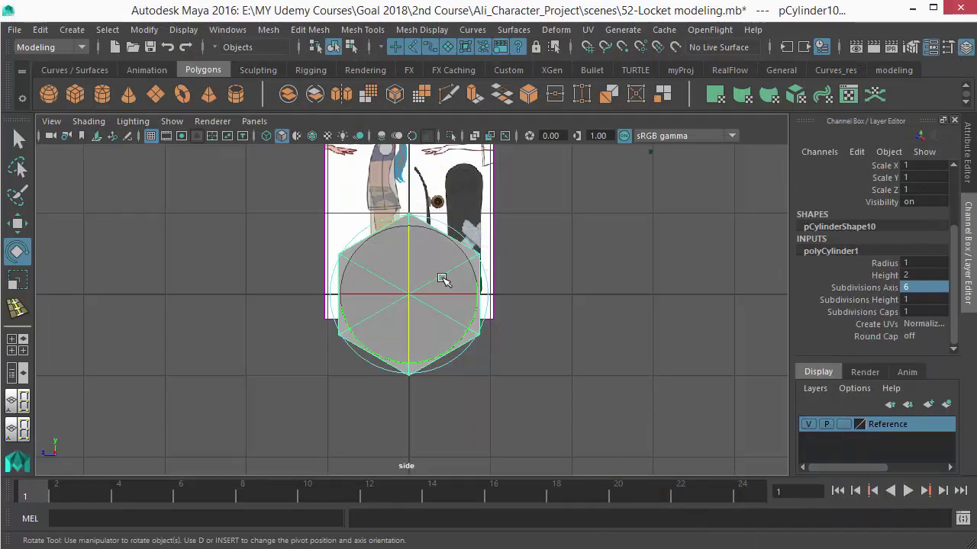
Create a second polygon cylinder over the hexagon and set its Z rotation to 90.
key("q")
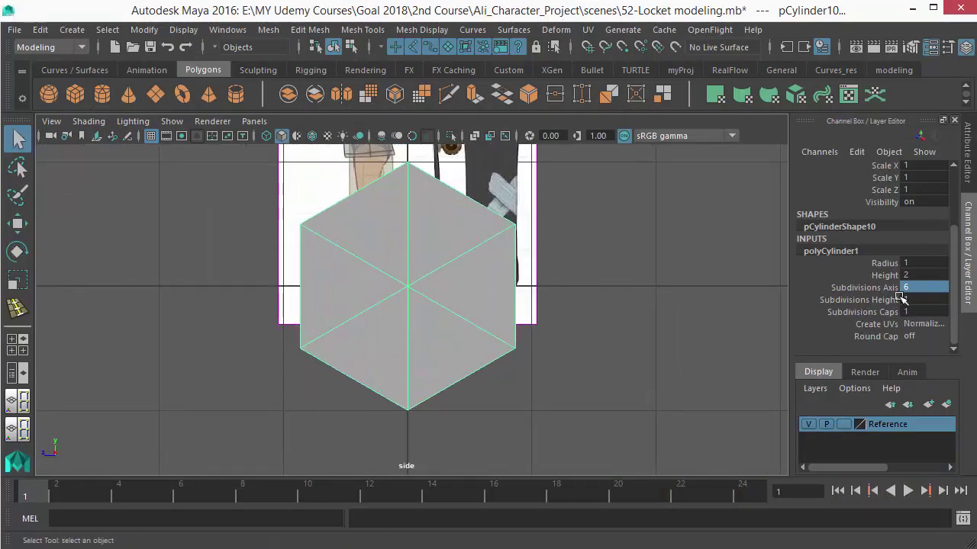
middle_click_drag(497, 275, 513, 304, "alt")
right_click_drag(417, 313, 430, 310, "alt")
middle_click_drag(422, 292, 419, 284, "alt")
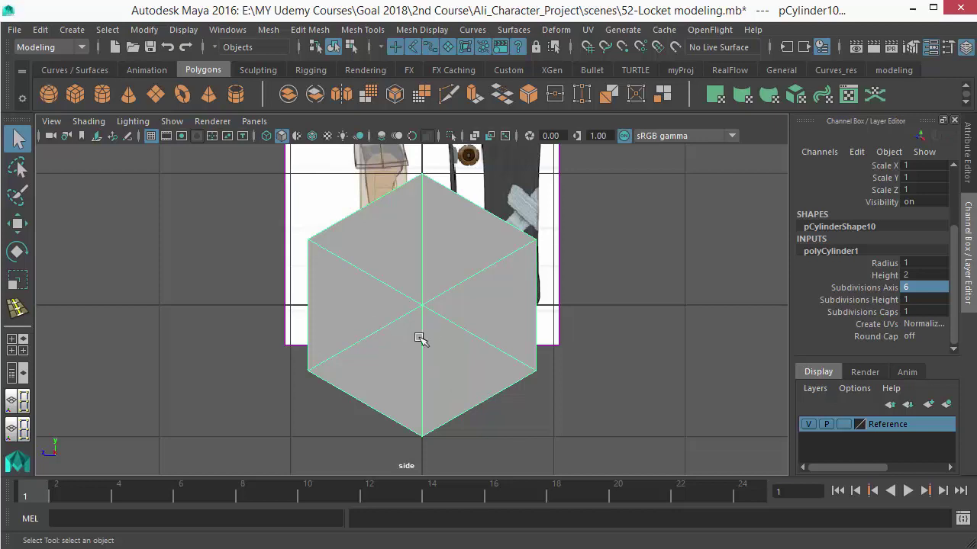
scroll(442, 323, "down", 3)
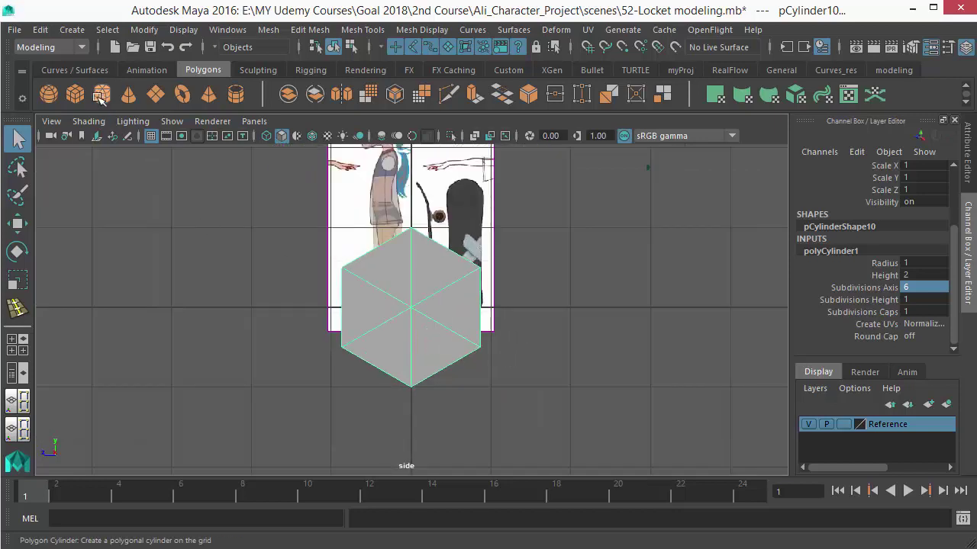
left_click(105, 99)
key("e")
scroll(492, 364, "up", 1)
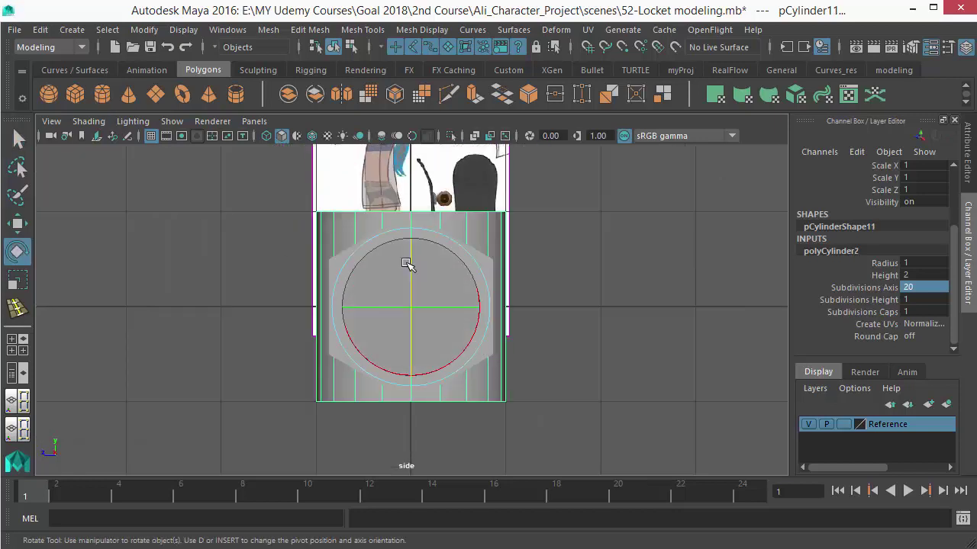
left_click_drag(410, 264, 414, 343)
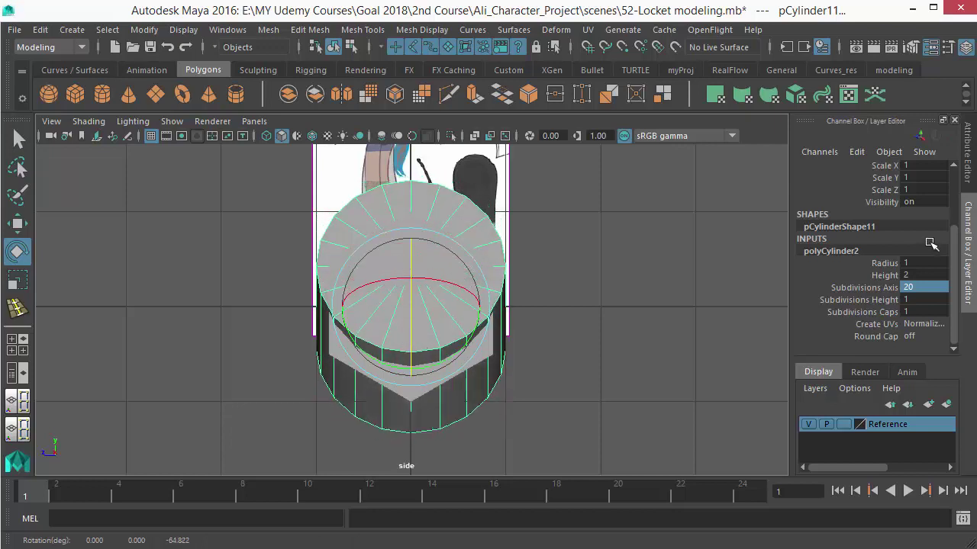
scroll(908, 201, "up", 2)
double_click(919, 222)
type("90")
key("Return")
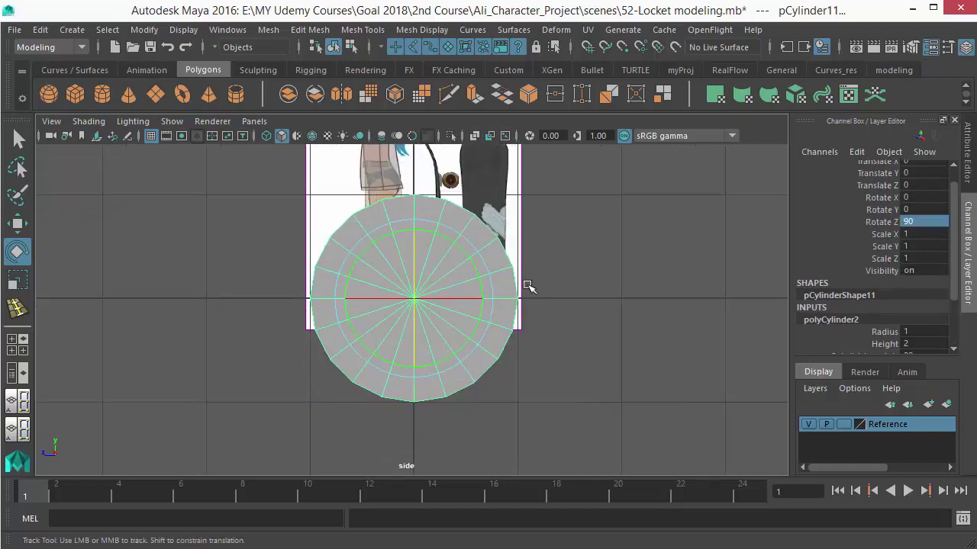
Scale the second cylinder into a wide disc, about 1.482 in X and Z and 0.189 in Y.
key("r")
key("space")
left_click_drag(558, 364, 477, 228)
key("alt+Tab")
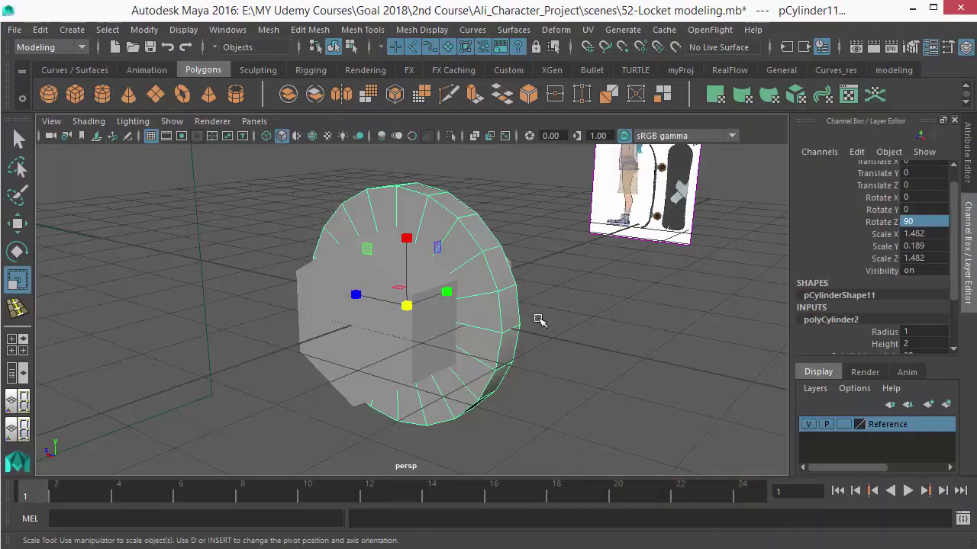
Thin the disc to a Y scale of about 0.083 and move it to about X -1.111 at the hexagon's end.
left_click_drag(538, 323, 648, 310, "alt")
key("w")
left_click_drag(480, 307, 445, 320)
key("q")
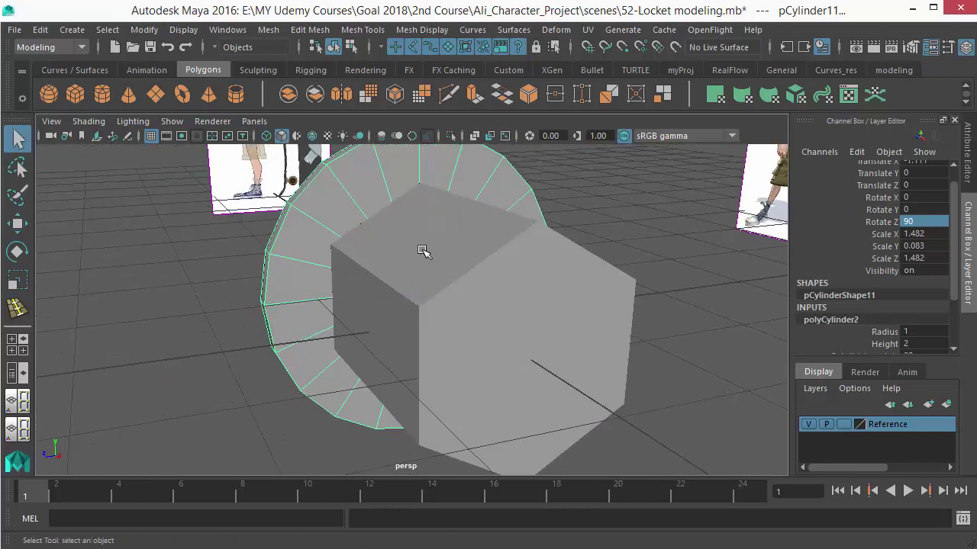
Examine how the hexagonal cylinder and the disc meet, selecting each in turn and ending on the hexagon.
left_click_drag(424, 252, 432, 270, "alt")
left_click(432, 270)
left_click(359, 209)
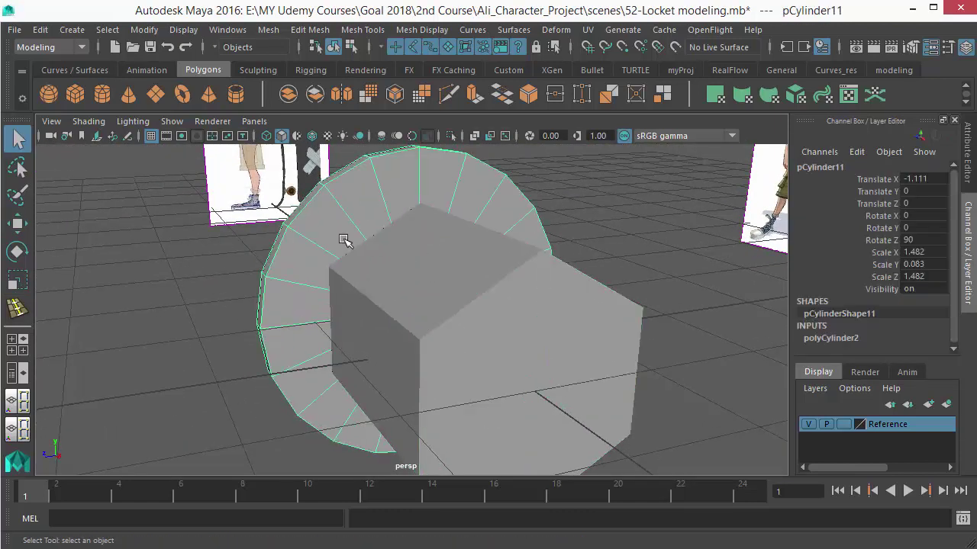
left_click_drag(344, 239, 467, 274, "alt")
left_click(445, 295)
left_click(355, 246)
left_click(398, 281)
left_click(326, 227)
left_click(399, 321)
left_click_drag(399, 320, 398, 254, "alt")
left_click_drag(408, 292, 458, 290, "alt")
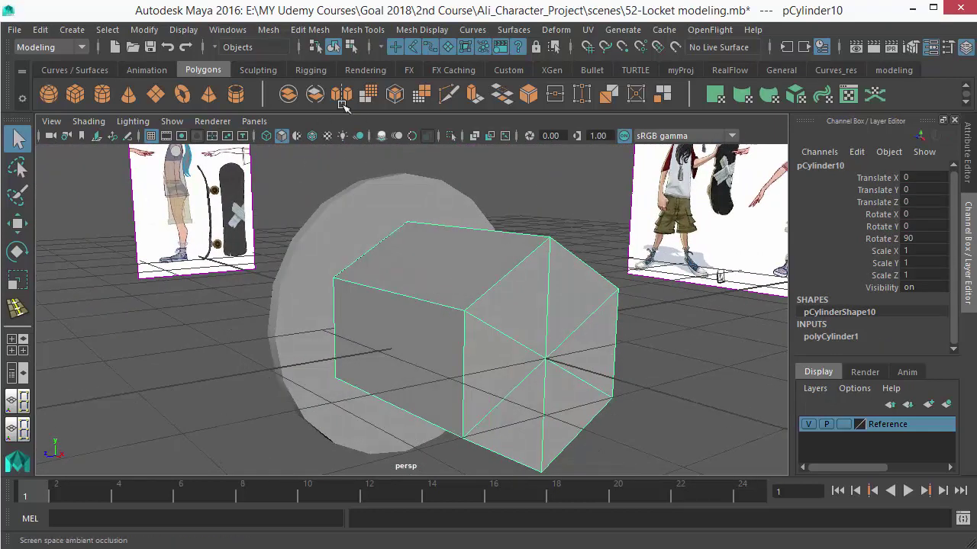
Apply the Smooth operation with 1 division to the hexagonal cylinder.
left_click(310, 29)
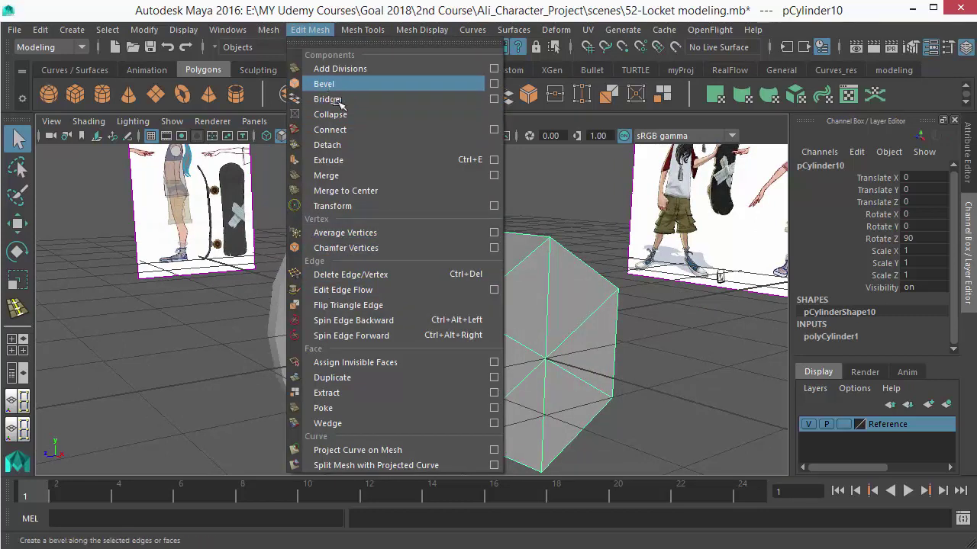
mouse_move(267, 29)
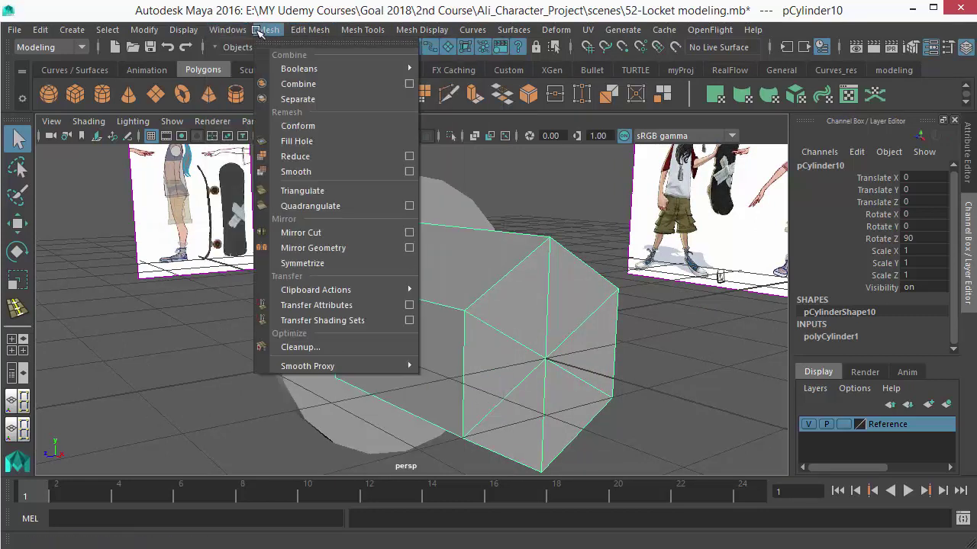
left_click(296, 171)
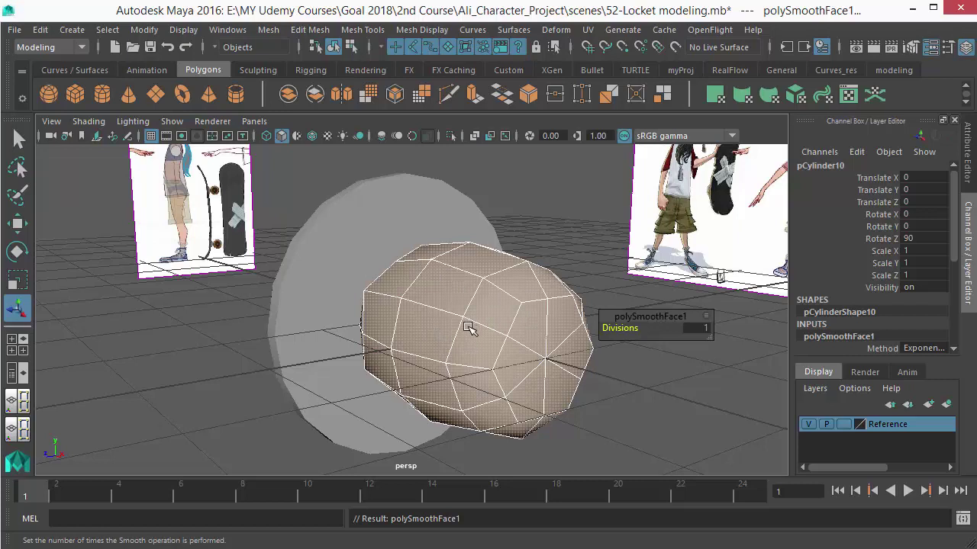
Undo the Smooth operation and apply Add Divisions with 1 division to the hexagonal cylinder instead.
left_click_drag(470, 328, 484, 312, "alt")
key("ctrl+z")
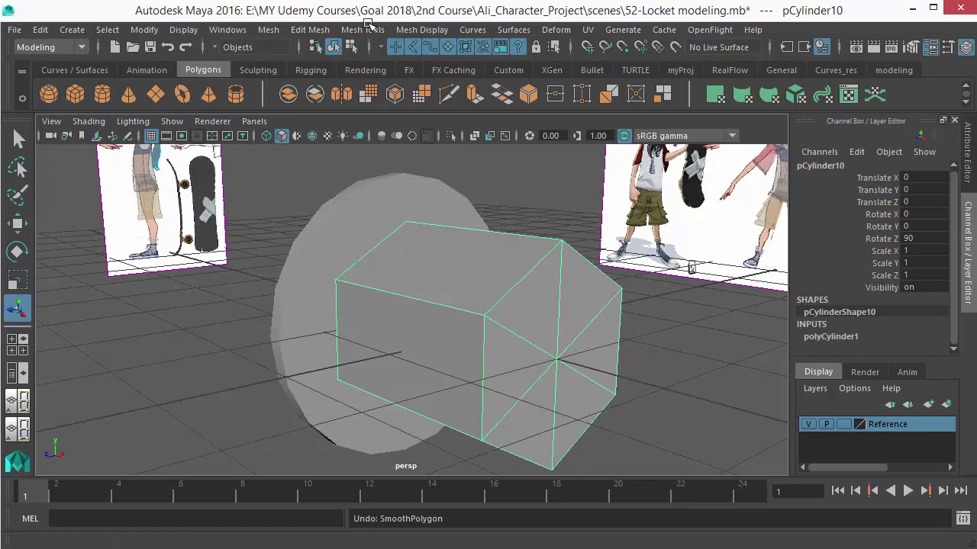
left_click(310, 29)
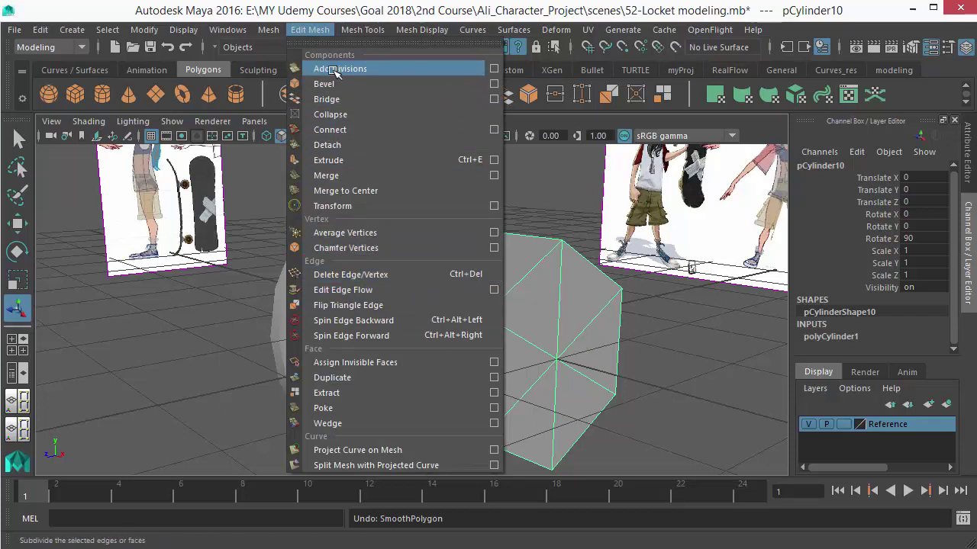
left_click(339, 69)
left_click_drag(427, 328, 381, 310, "alt")
left_click_drag(467, 350, 448, 239, "alt")
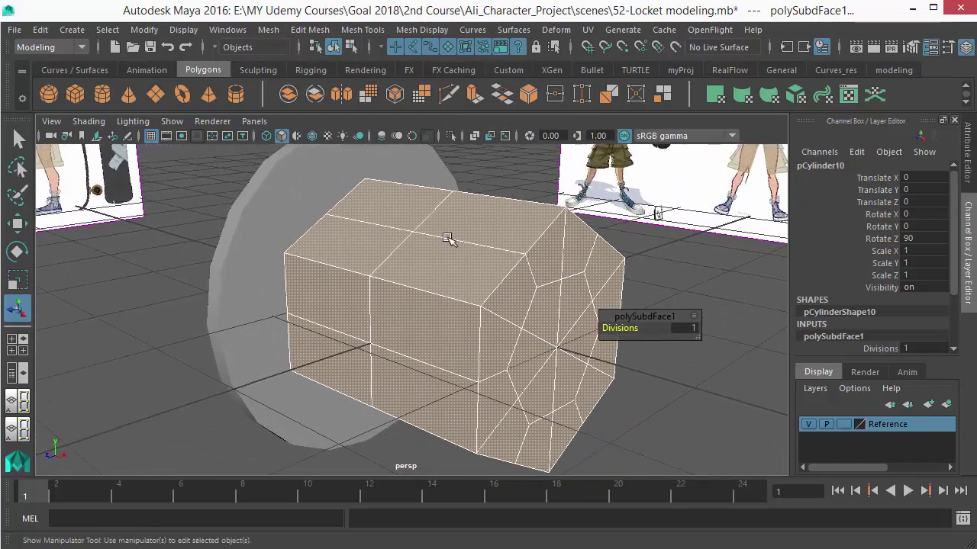
key("q")
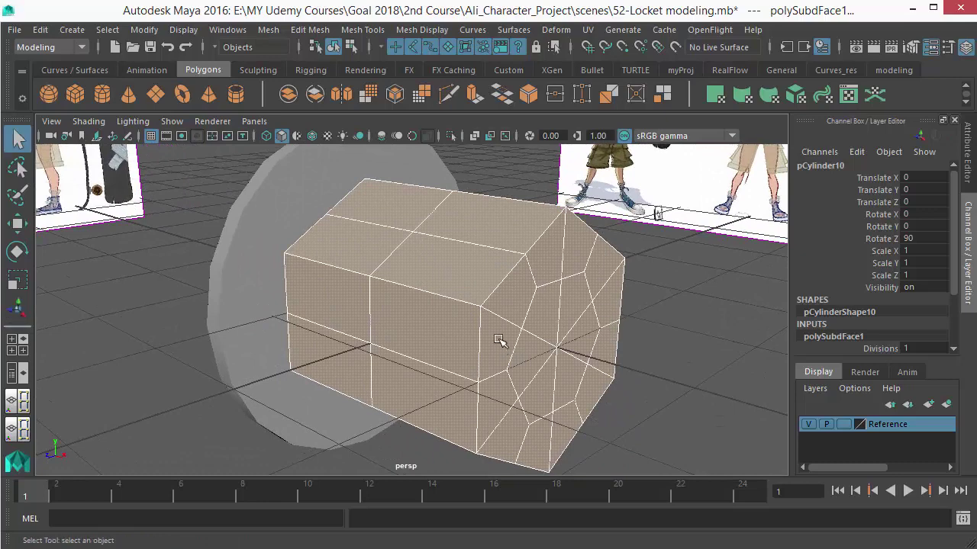
Delete the hexagonal cylinder's end-cap faces on the side facing the disc.
left_click_drag(497, 340, 394, 263, "alt")
right_click_drag(395, 237, 392, 172)
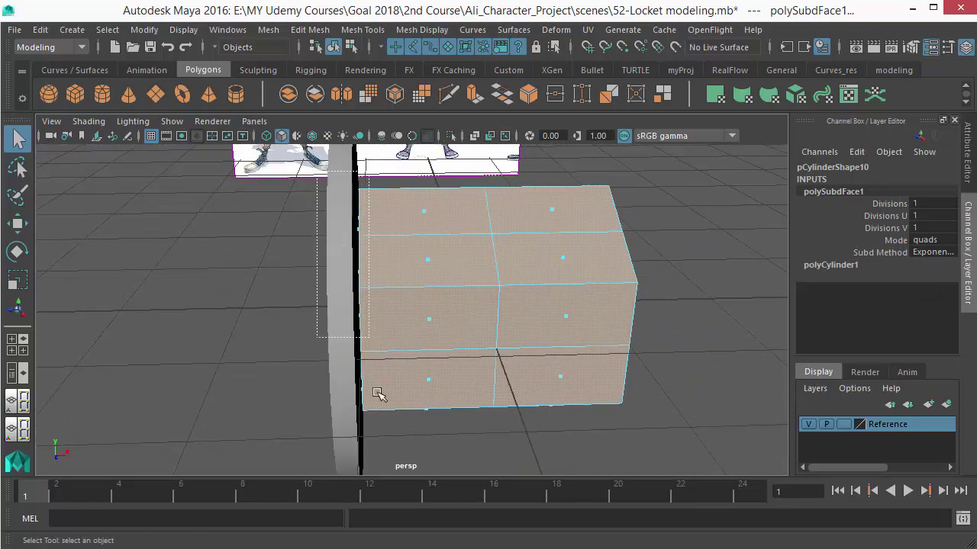
left_click(456, 385)
left_click_drag(457, 385, 495, 376, "alt")
key("4")
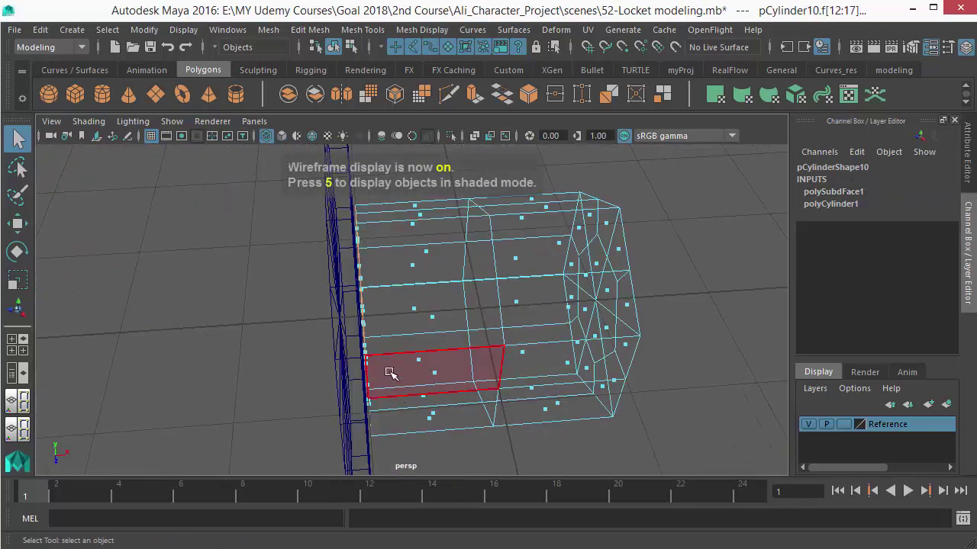
mouse_move(390, 371)
left_mouse_down("alt")
mouse_move(481, 351)
mouse_move(387, 348)
left_mouse_up("alt")
key("Delete")
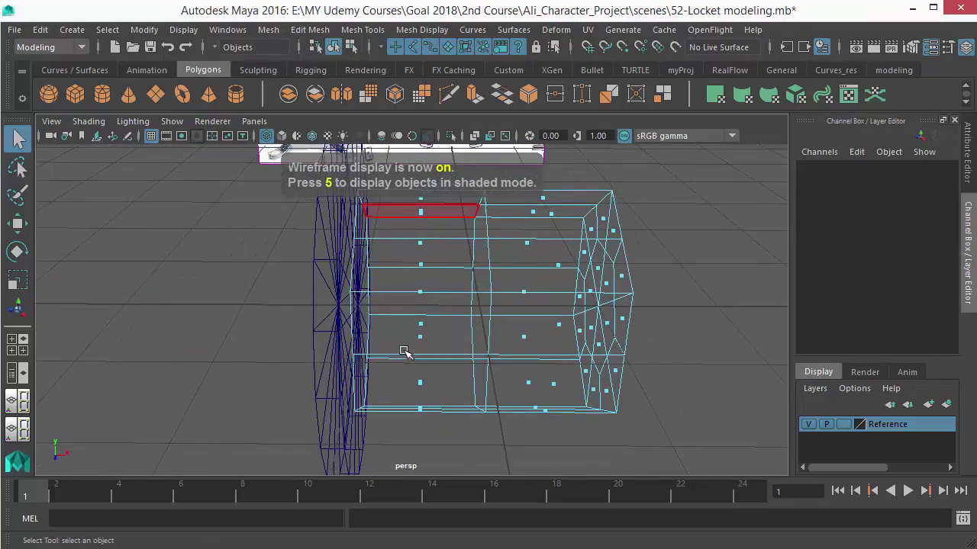
left_click_drag(451, 303, 469, 296, "alt")
key("5")
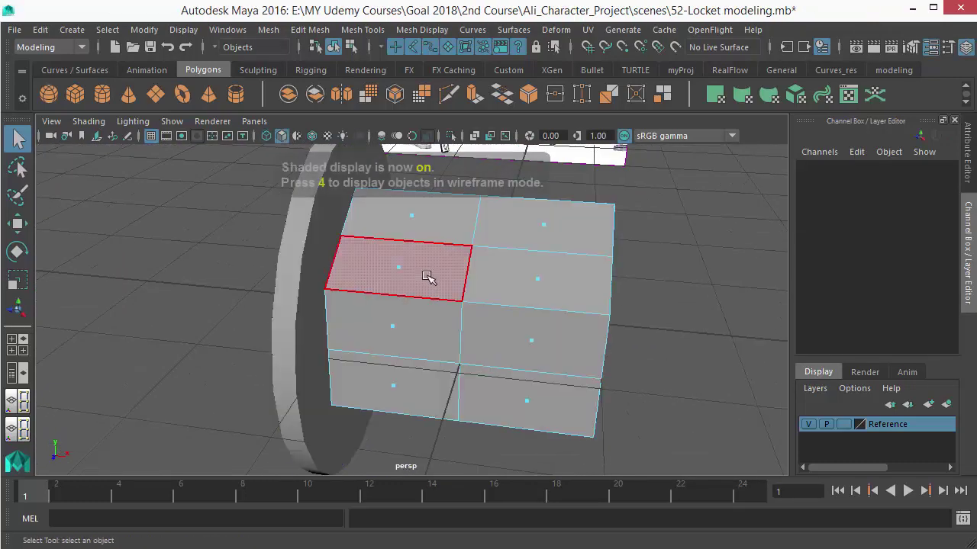
Select an edge on the hexagon's open border and enable the Poly Count heads-up display.
right_click_drag(426, 276, 412, 69)
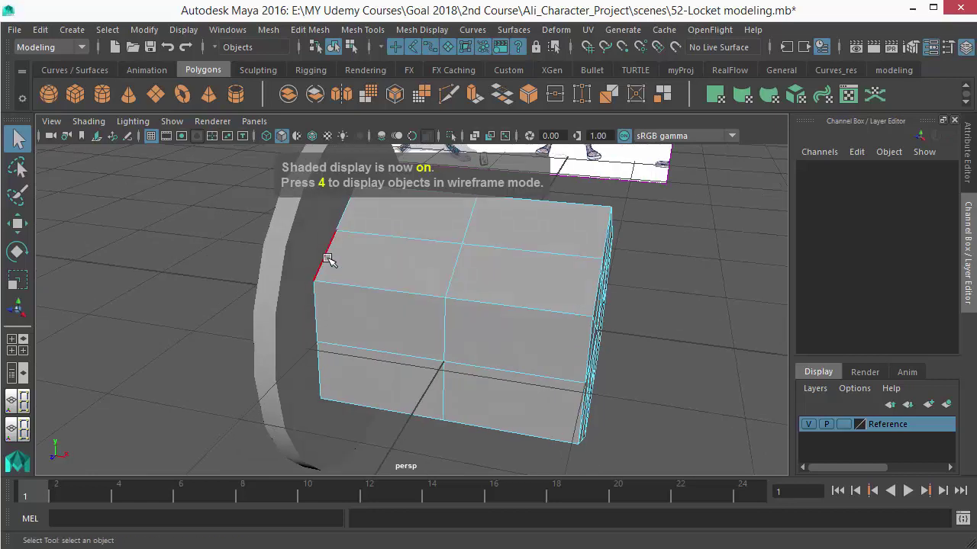
left_click(375, 270)
left_click_drag(375, 270, 334, 281, "alt")
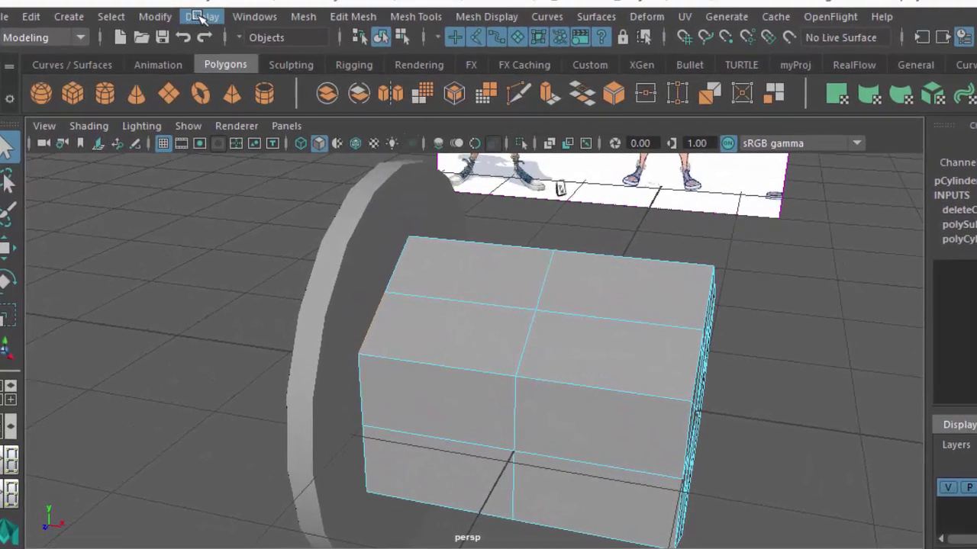
left_click(183, 29)
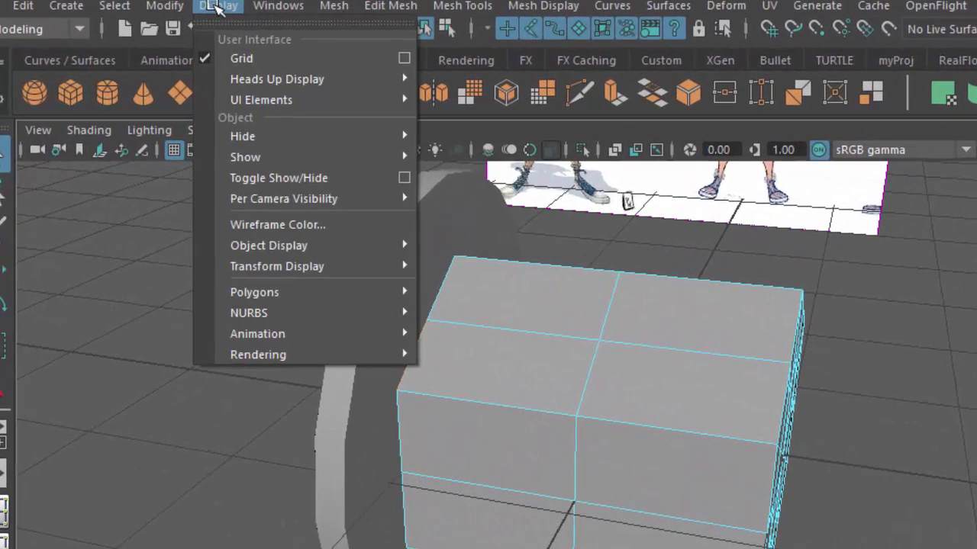
mouse_move(255, 81)
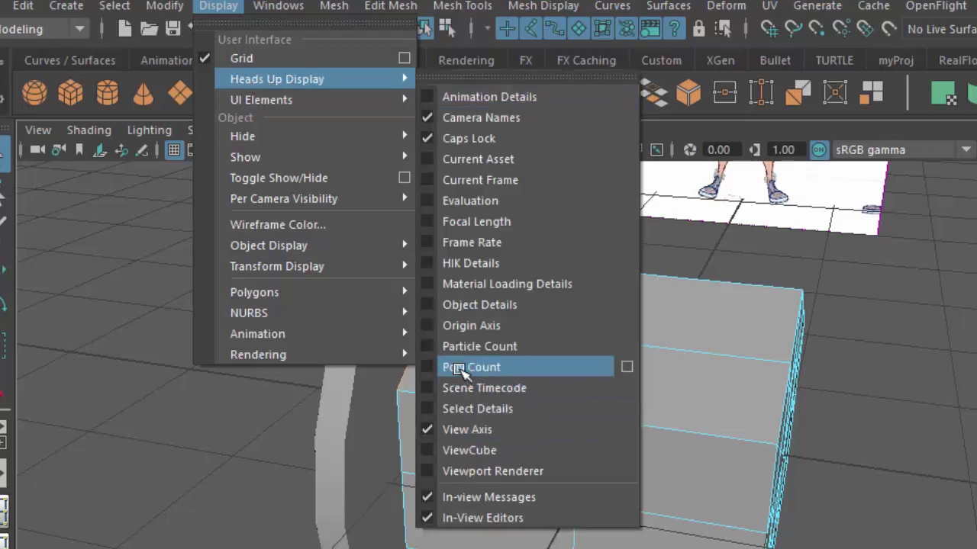
left_click(461, 370)
left_click_drag(201, 247, 222, 322, "alt")
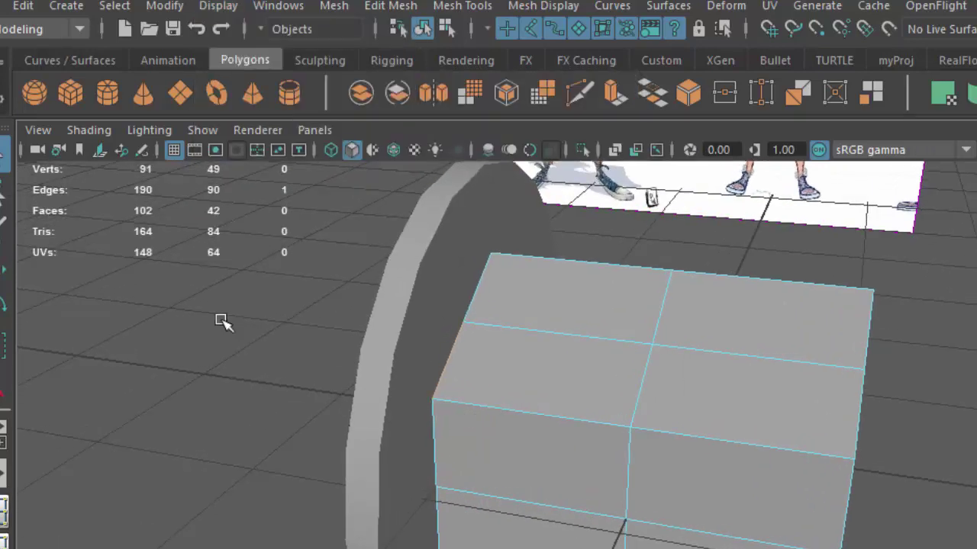
Select the hexagon's whole open border edge loop and check its edge count.
double_click(448, 349)
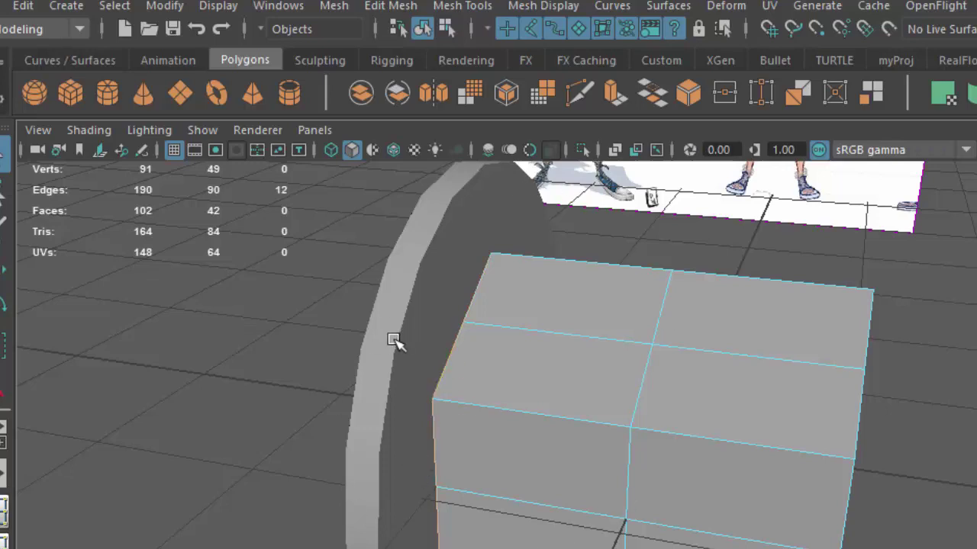
left_click_drag(393, 342, 51, 237, "alt")
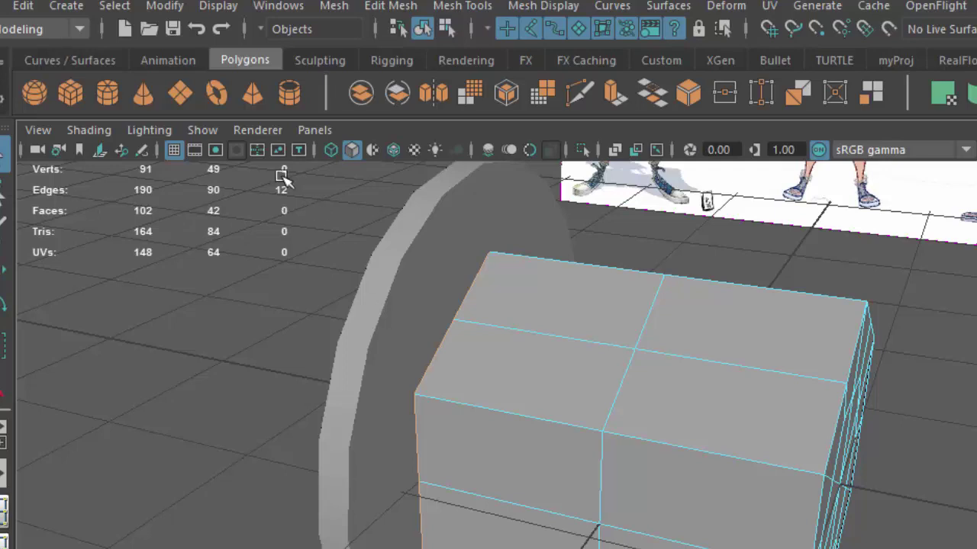
left_click_drag(553, 366, 275, 226, "alt")
scroll(528, 490, "down", 6)
scroll(528, 490, "up", 2)
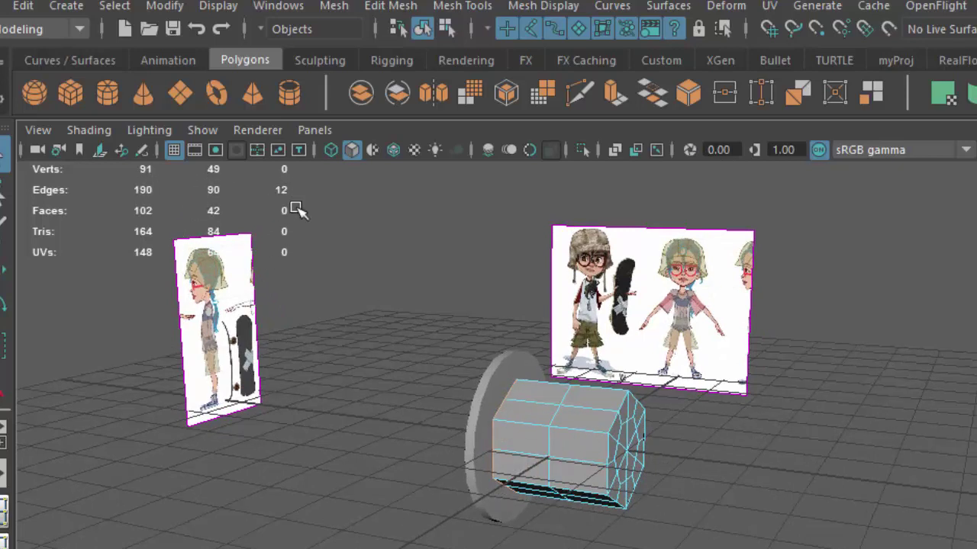
scroll(566, 512, "up", 5)
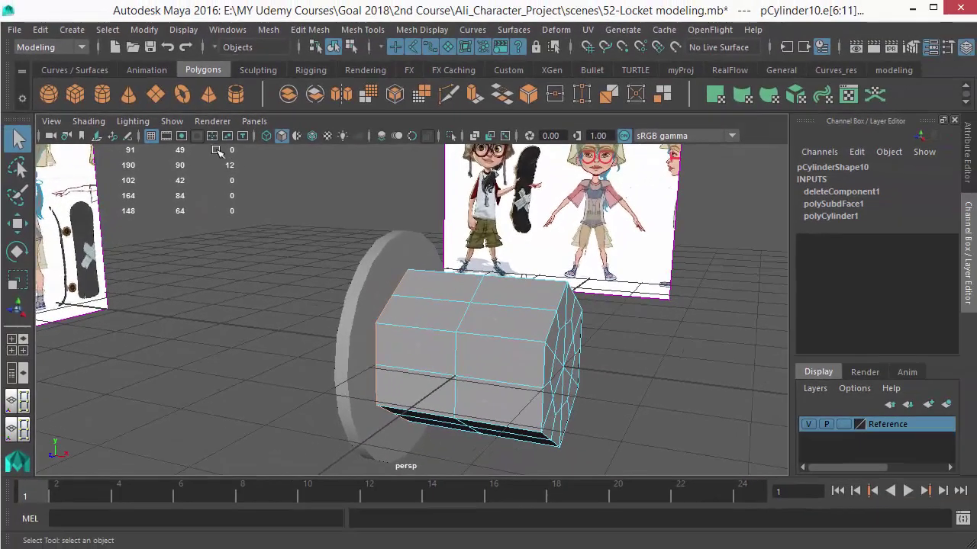
scroll(492, 425, "up", 1)
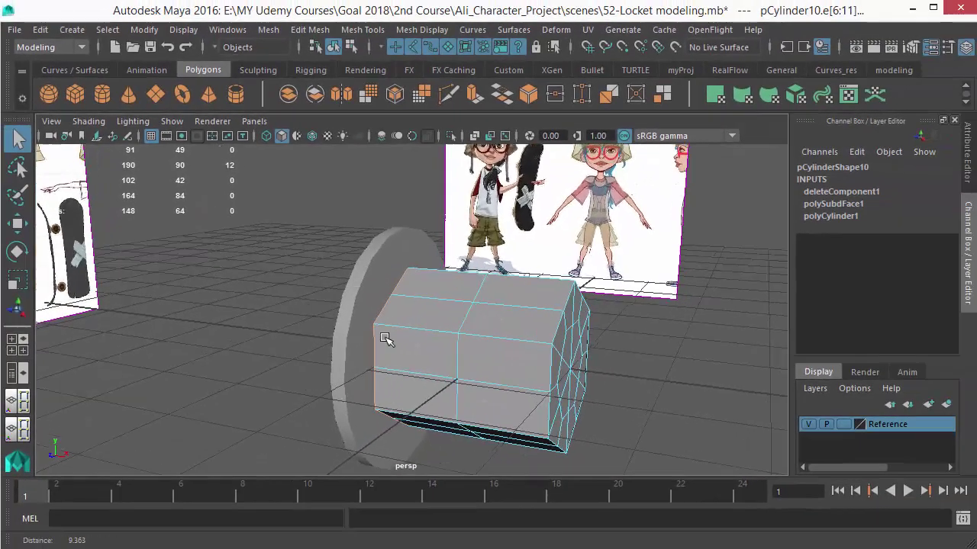
Return to object selection and compare the divisions of the disc with those of the hexagonal cylinder.
left_click_drag(385, 338, 361, 308, "alt")
right_click_drag(352, 287, 367, 215)
left_click(341, 274)
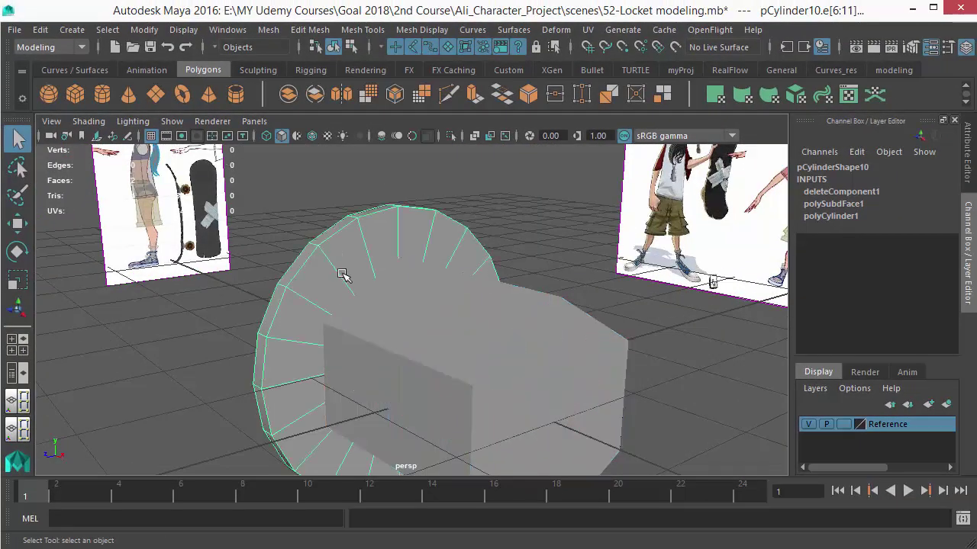
left_click_drag(336, 276, 445, 352, "alt")
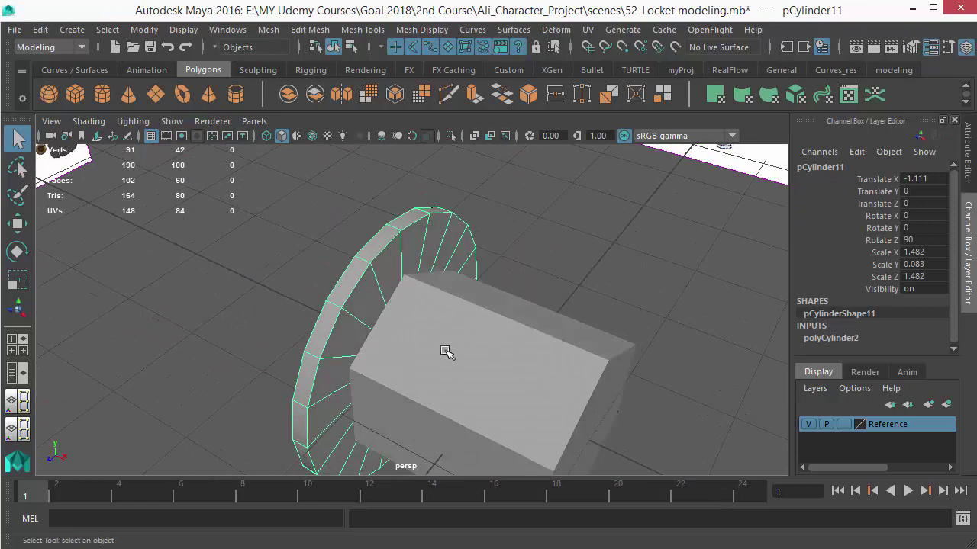
left_click(448, 357)
left_click(388, 293)
left_click_drag(417, 443, 366, 317, "alt")
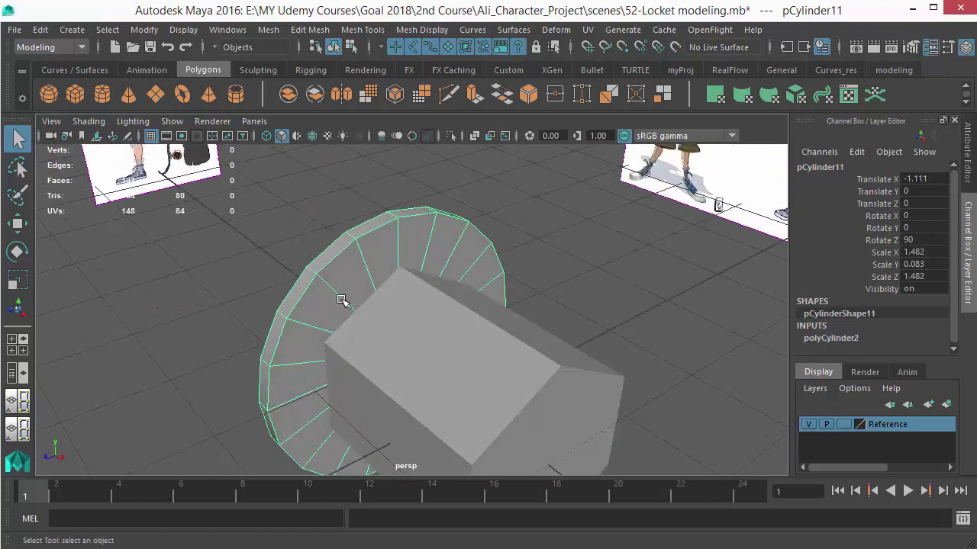
left_click(519, 349)
Set the disc's Subdivisions Axis to 12.
left_click(356, 248)
scroll(833, 335, "down", 1)
left_click(833, 335)
scroll(906, 280, "down", 2)
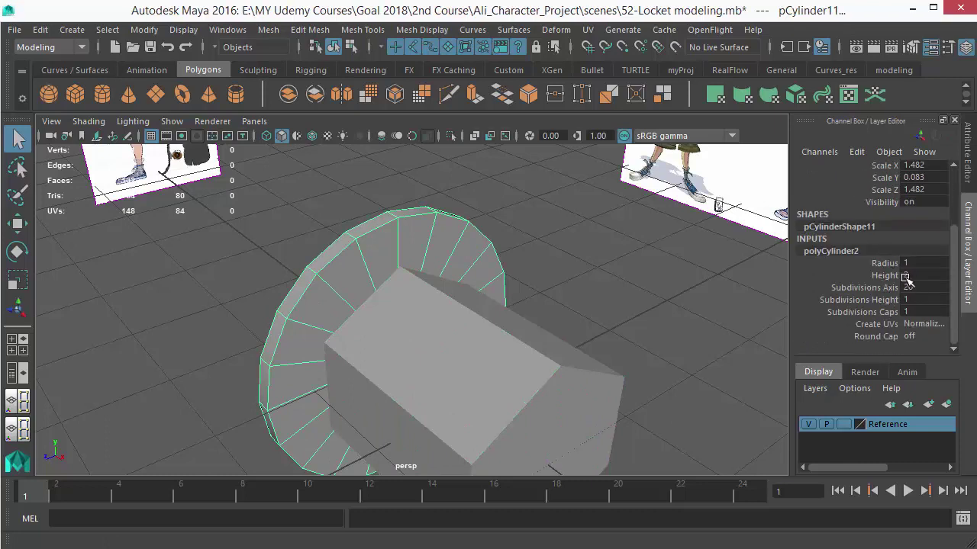
double_click(912, 288)
type("12")
key("Return")
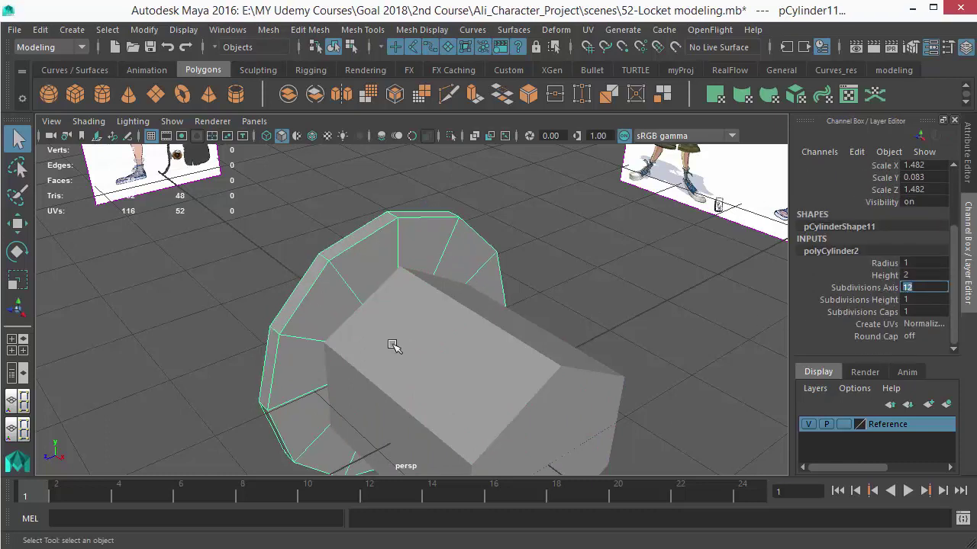
Examine how the disc's edges line up with the hexagon's border vertices, selecting both objects and ending on the hexagon.
middle_click_drag(374, 336, 374, 292, "alt")
left_click_drag(374, 292, 379, 287, "alt")
scroll(379, 287, "up", 2)
left_click_drag(395, 336, 400, 353, "alt")
left_click(293, 272)
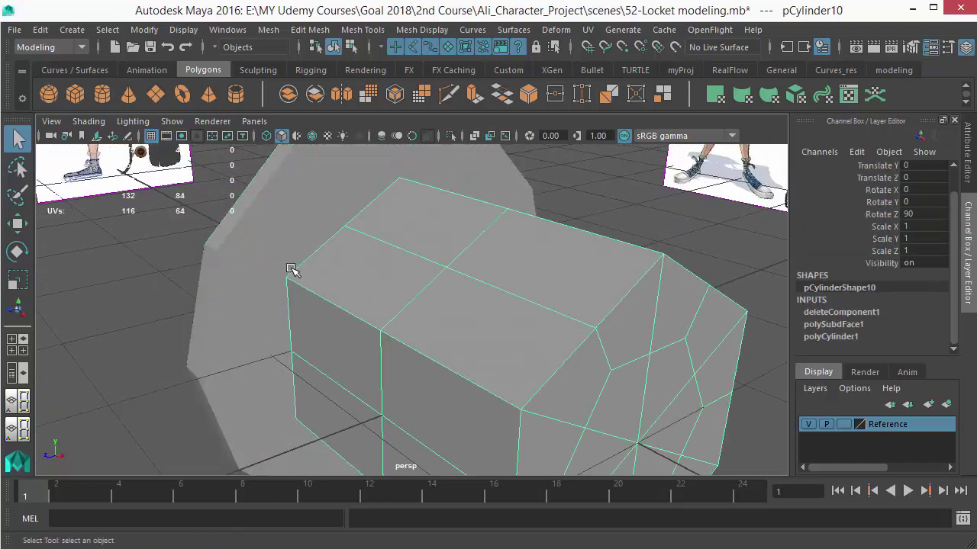
left_click(281, 276)
left_click(288, 280, "shift")
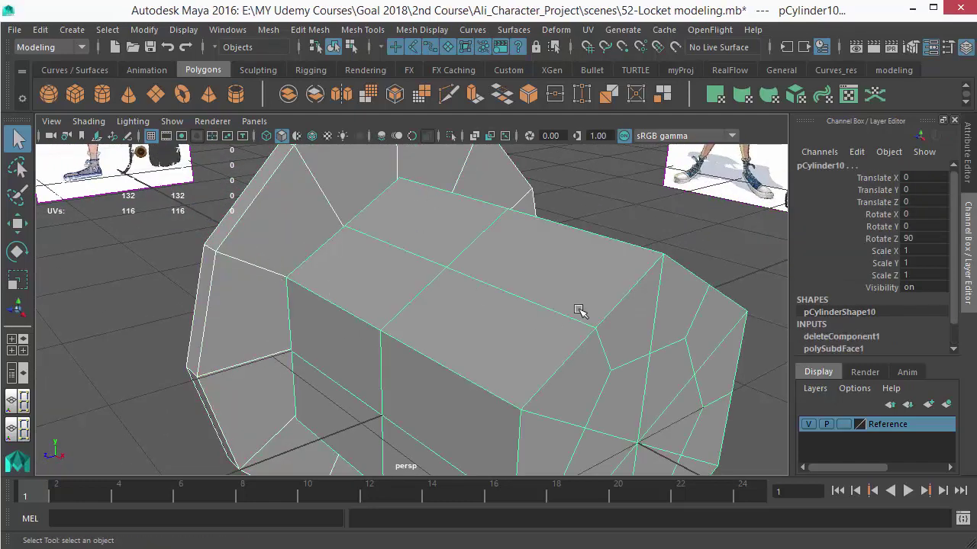
left_click_drag(578, 310, 429, 306, "alt")
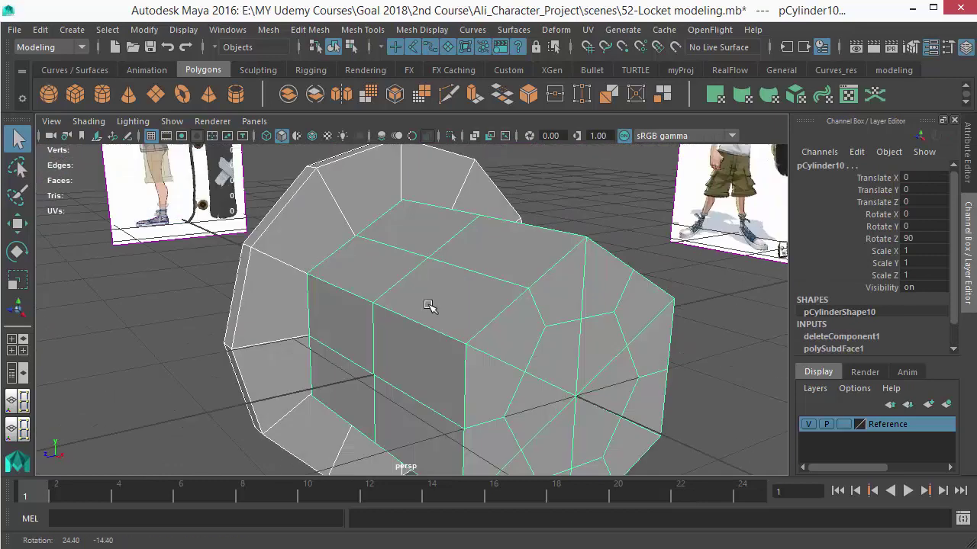
left_click(578, 221)
left_click_drag(547, 269, 545, 288, "alt")
left_click(489, 363)
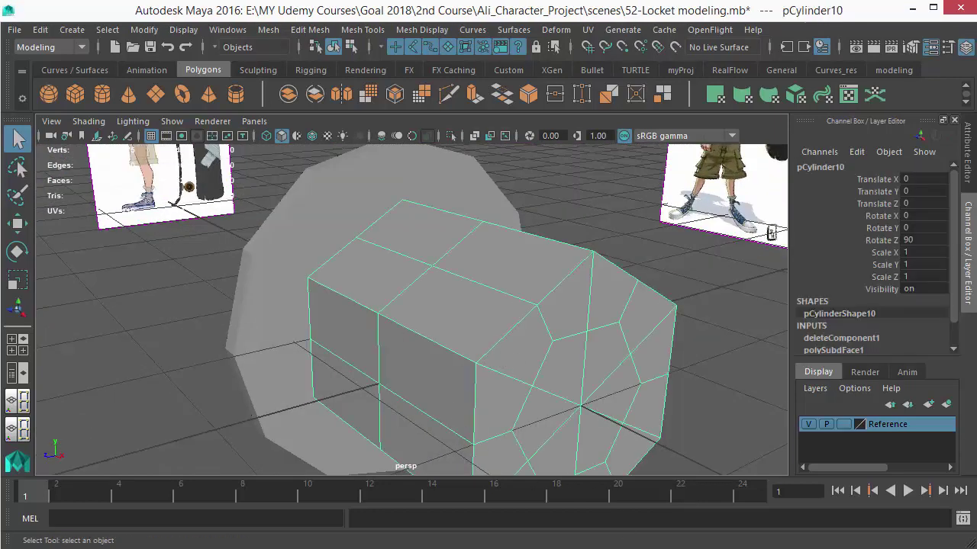
Check the nut and washer in the wheel photo in Windows Photo Viewer, return to Maya and reselect the hexagonal cylinder.
left_click(748, 548)
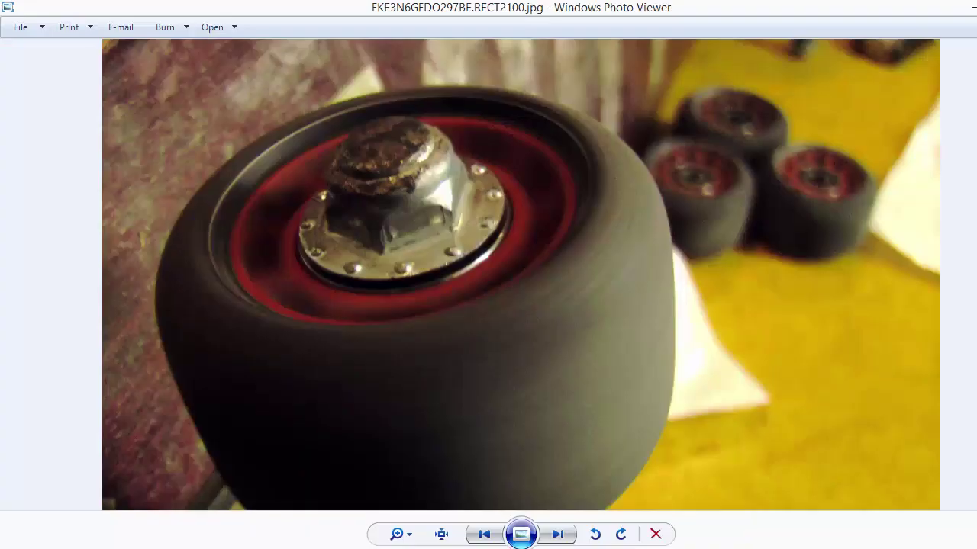
left_click(748, 548)
left_click(264, 273)
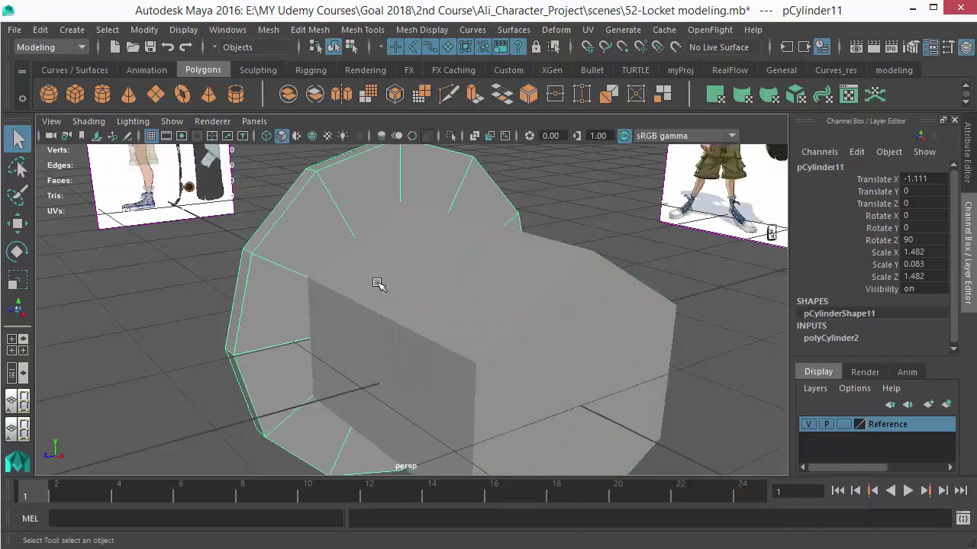
left_click(398, 308)
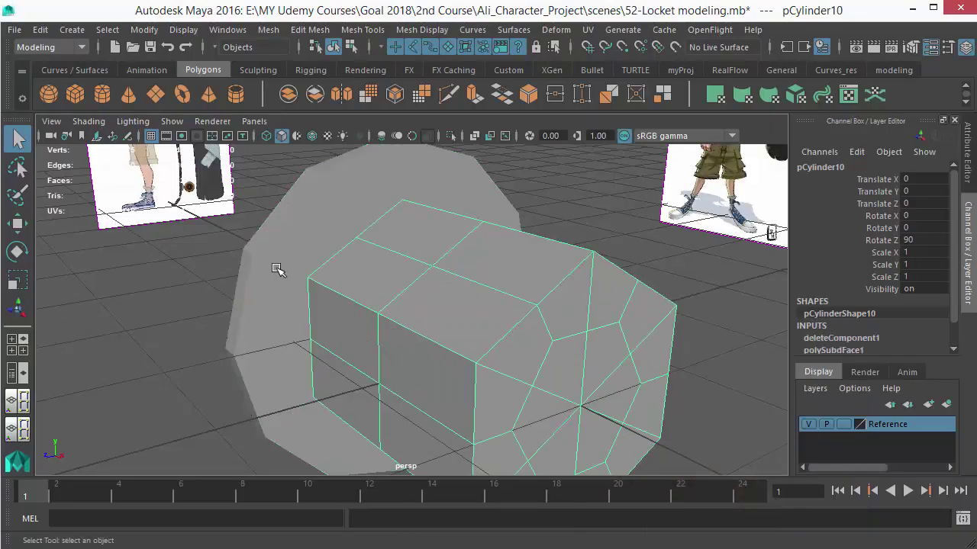
Preview the hexagonal cylinder in smooth mesh display and return it to the unsmoothed display.
key("3")
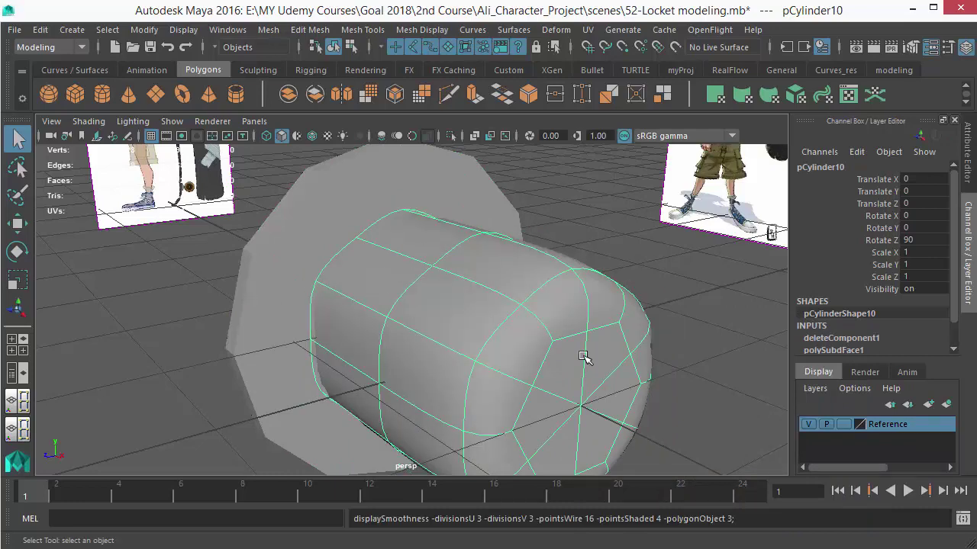
left_click(695, 349)
scroll(473, 322, "down", 3)
left_click_drag(473, 324, 465, 355, "alt")
left_click(460, 353)
key("1")
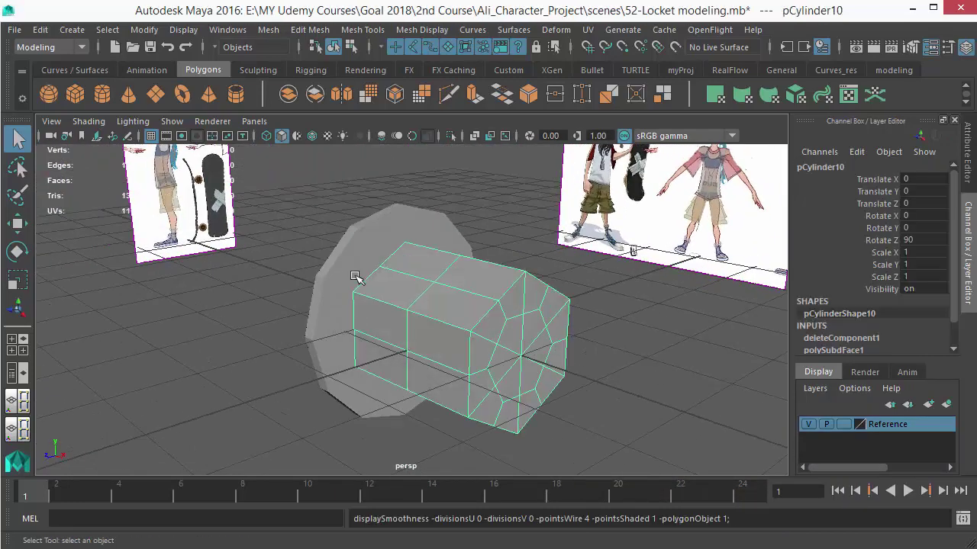
Insert two supporting edge loops on the hexagonal cylinder, one close to each side of a long corner edge.
scroll(400, 339, "up", 4)
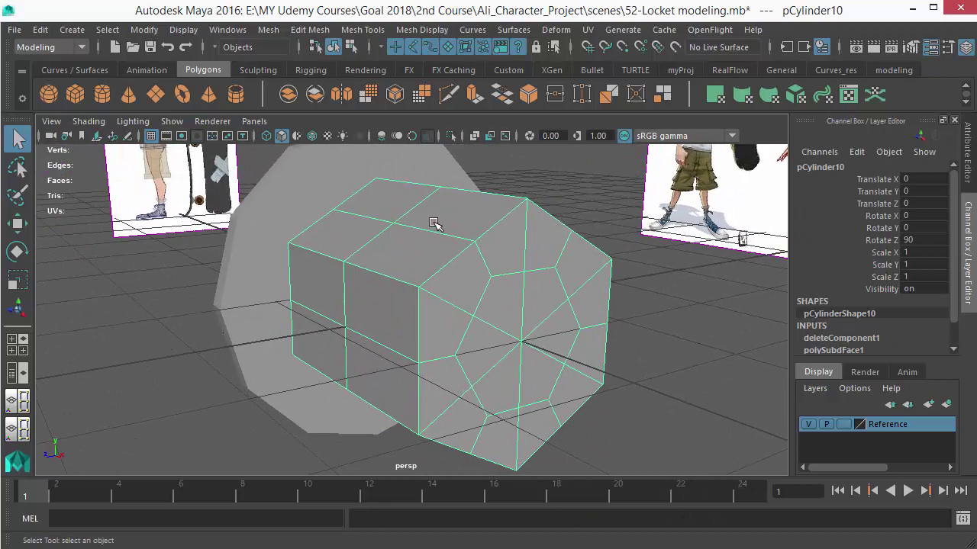
scroll(435, 224, "up", 2)
key("t")
scroll(442, 324, "up", 1)
right_click_drag(444, 109, 444, 103)
mouse_move(450, 397)
left_mouse_down("alt")
mouse_move(453, 347)
mouse_move(456, 408)
left_mouse_up("alt")
right_click_drag(457, 408, 532, 108)
left_click(418, 295)
right_click_drag(449, 267, 338, 236, "shift")
left_click_drag(388, 342, 330, 284, "alt")
left_click_drag(379, 312, 426, 267, "alt")
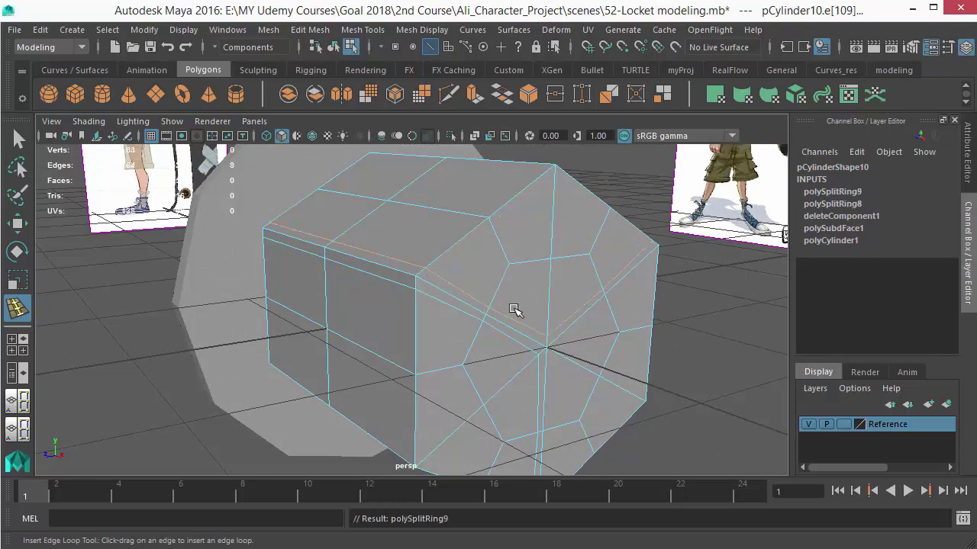
left_click_drag(517, 307, 476, 299, "alt")
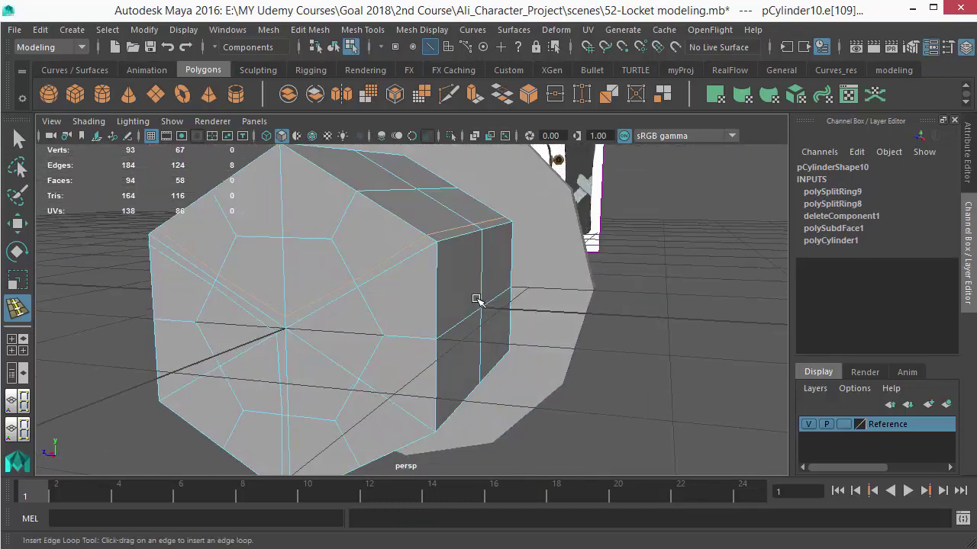
Insert four more supporting edge loops on the hexagonal cylinder, close beside its remaining long corner edges.
left_click(436, 259)
left_click_drag(437, 260, 430, 399, "alt")
left_click(477, 252)
left_click(418, 261)
left_click(402, 313)
Preview the hexagonal cylinder in smooth mesh display from several angles and return it to the unsmoothed display.
key("q")
right_click_drag(397, 139, 466, 104)
key("3")
left_click(671, 374)
right_click_drag(672, 374, 453, 319, "alt")
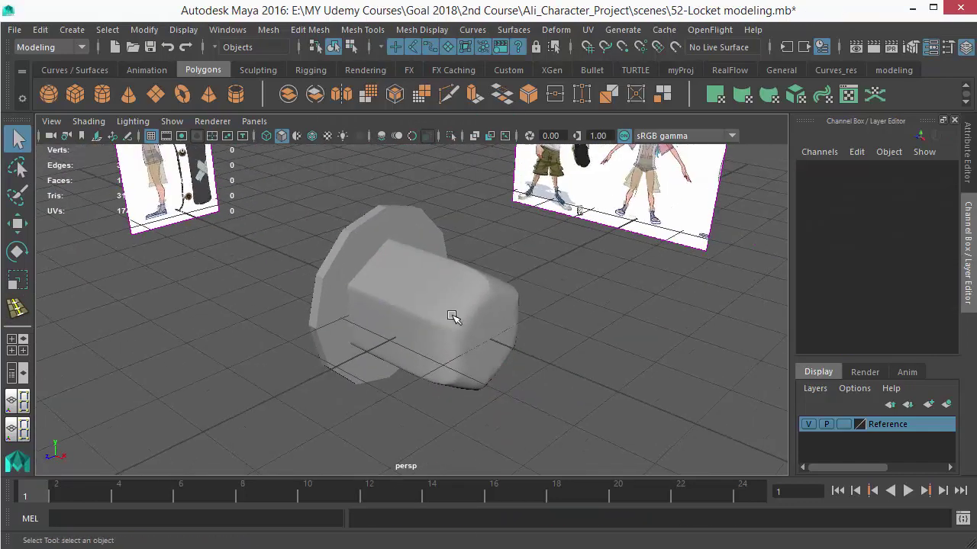
left_click_drag(453, 318, 479, 344, "alt")
left_click(488, 376)
right_click_drag(480, 344, 450, 340, "alt")
key("1")
Select the hexagonal cylinder's open border edge loop beside the disc to check its edge count.
left_click_drag(450, 340, 382, 349, "alt")
right_click_drag(382, 349, 385, 76)
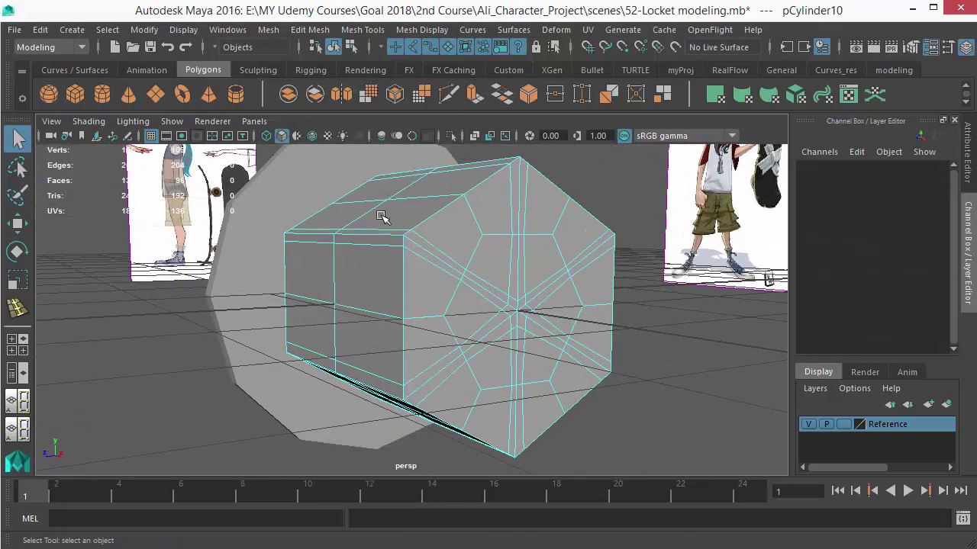
key("ctrl+z")
left_click_drag(382, 217, 416, 321, "alt")
right_click_drag(391, 295, 391, 154)
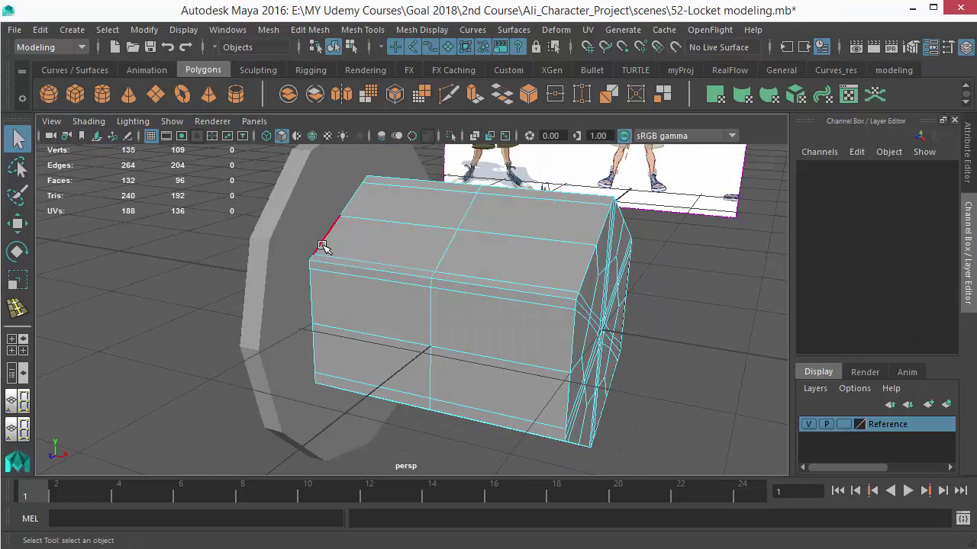
double_click(322, 244)
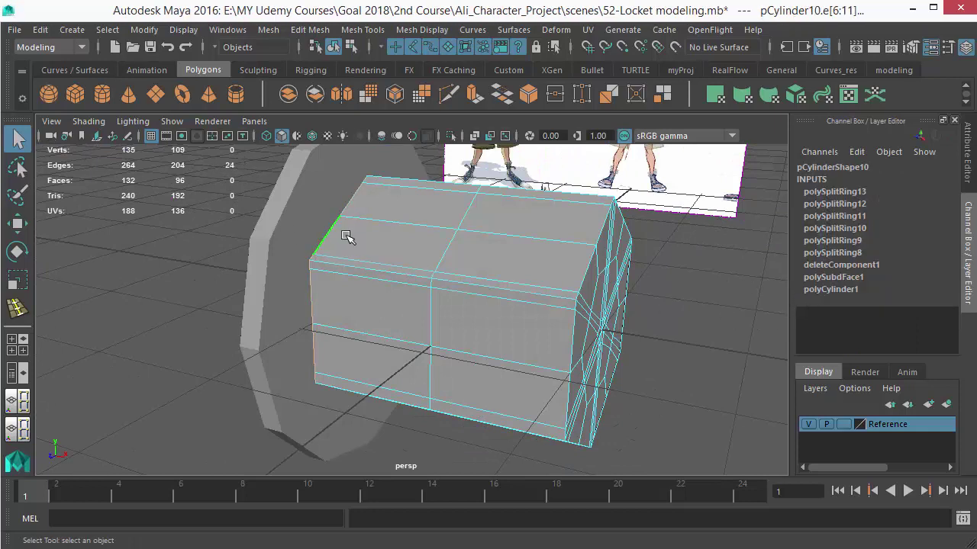
Set the disc's Subdivisions Axis to 24.
right_click_drag(347, 237, 413, 110)
left_click(273, 268)
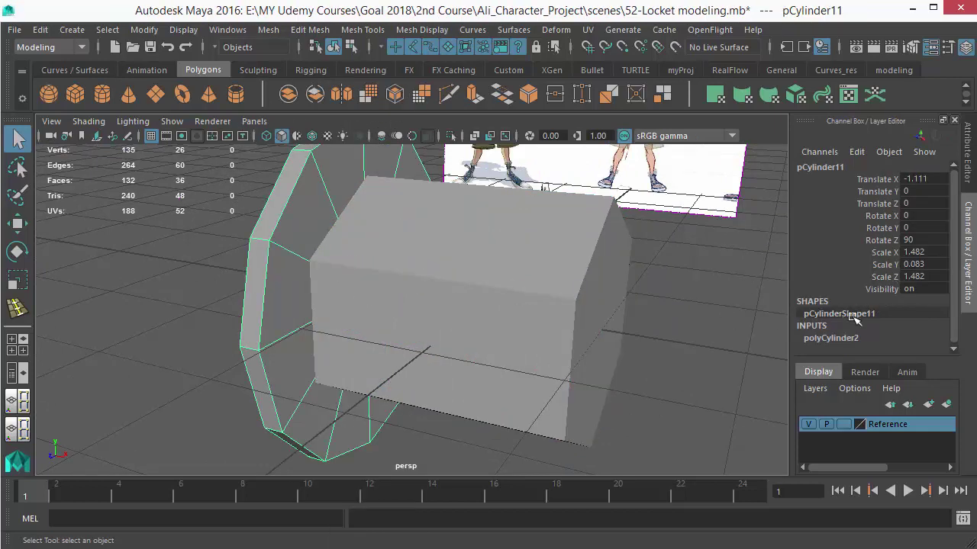
left_click(839, 337)
left_click(918, 288)
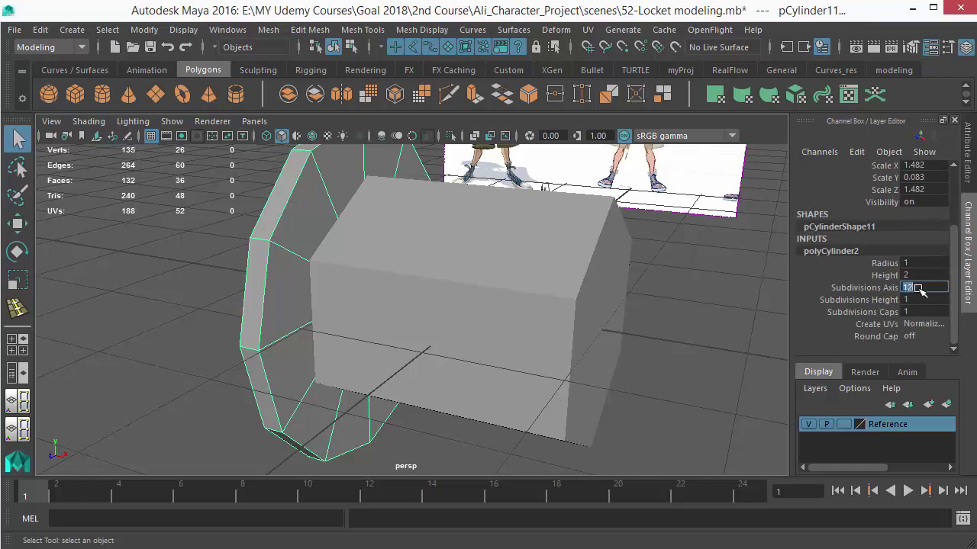
key("Return")
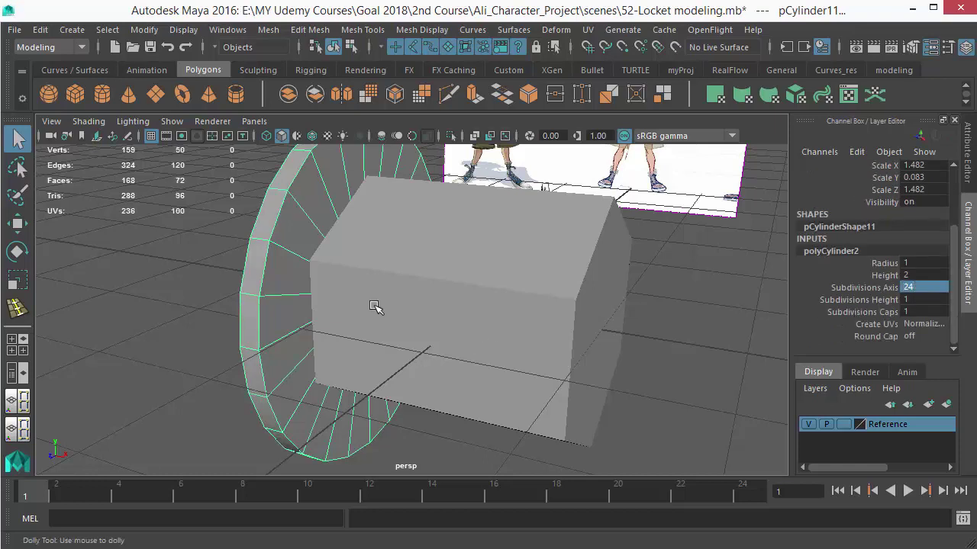
Select the hexagonal cylinder together with the disc and delete their construction history.
right_click_drag(374, 306, 320, 306, "alt")
left_click_drag(427, 306, 372, 308, "alt")
right_click_drag(373, 308, 520, 147, "alt")
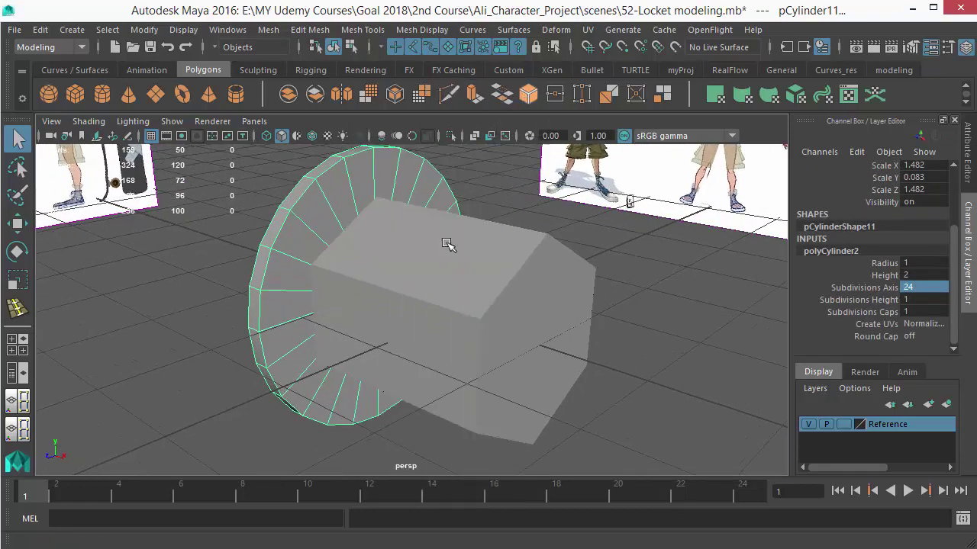
left_click(446, 243)
left_click(298, 218, "shift")
key("alt+shift+d")
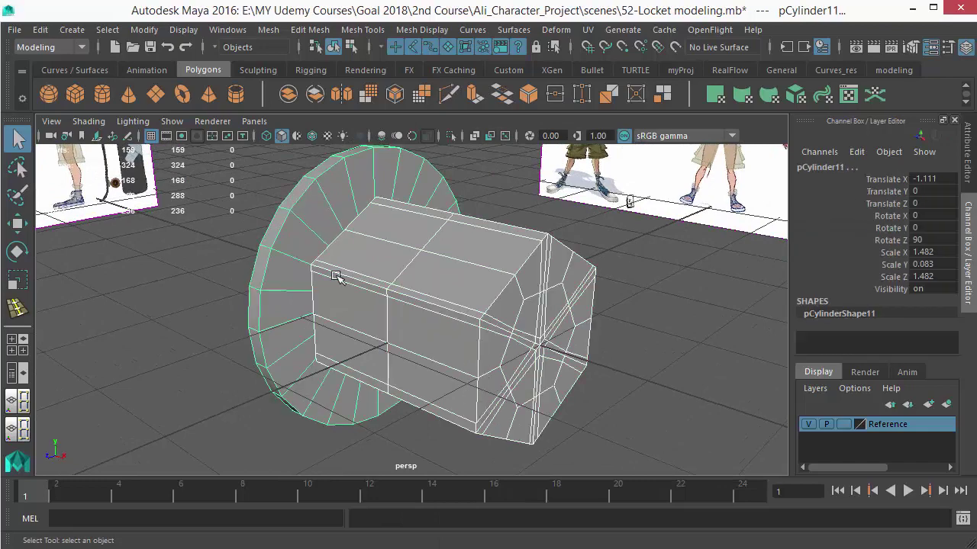
mouse_move(338, 277)
left_mouse_down("alt")
mouse_move(468, 275)
mouse_move(345, 283)
left_mouse_up("alt")
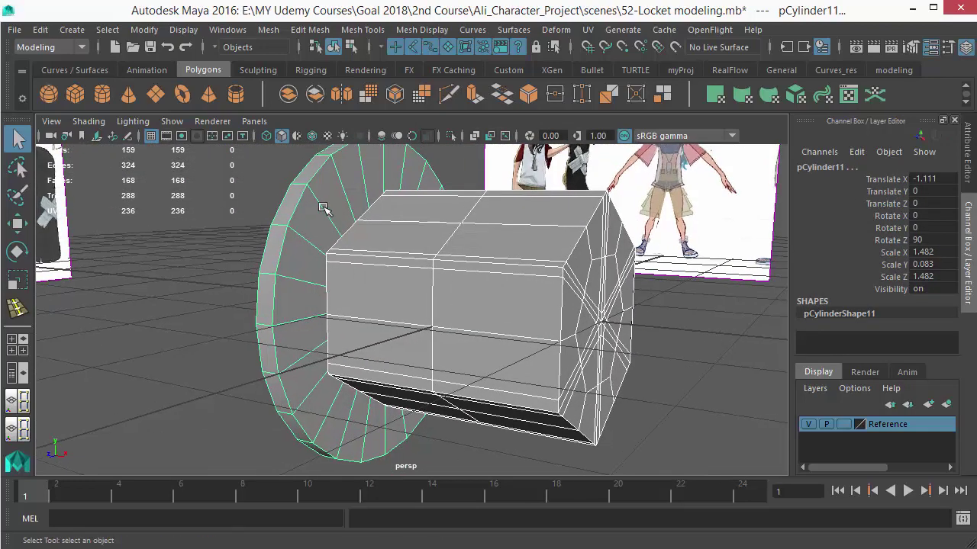
right_click_drag(323, 209, 323, 173)
left_click_drag(343, 244, 313, 225, "alt")
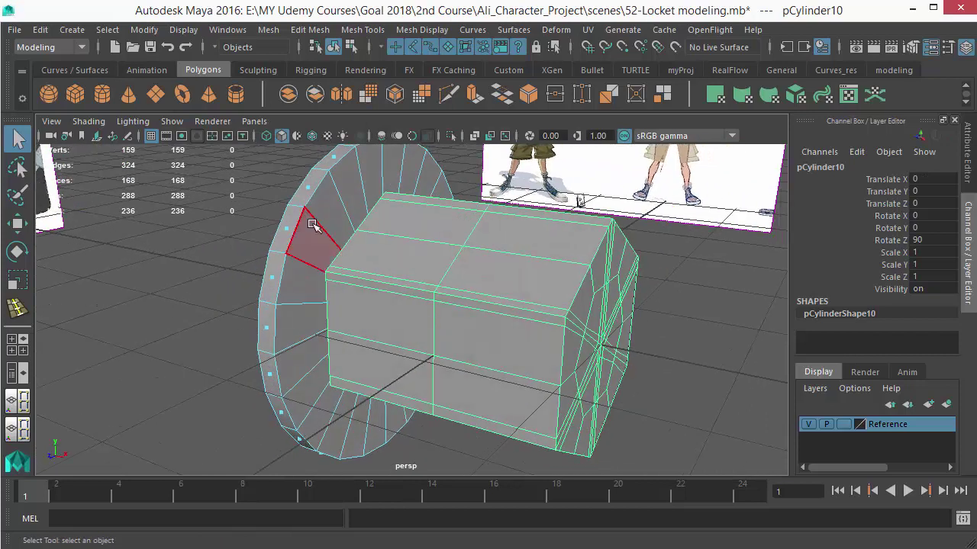
left_click(316, 241)
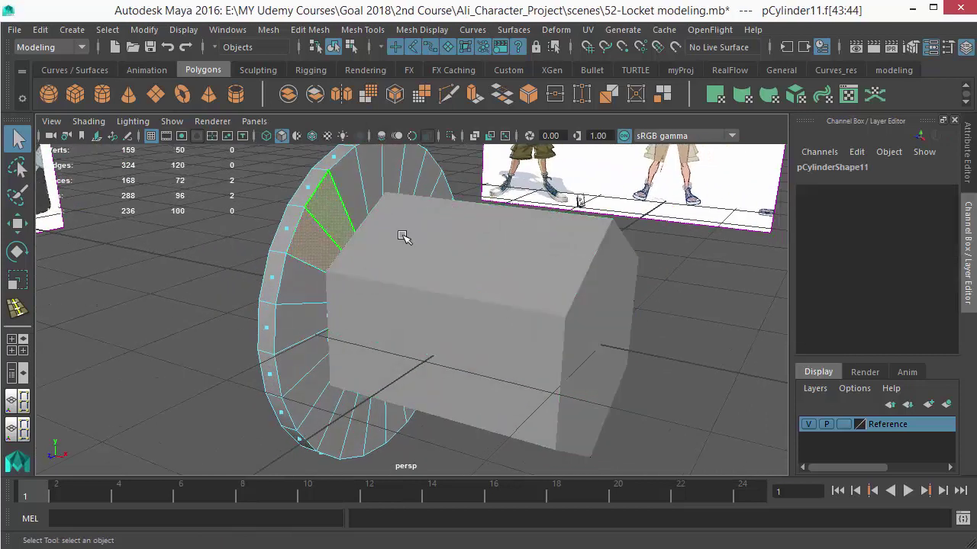
right_click_drag(319, 216, 367, 179)
Isolate the disc, convert its front centre vertex to a face selection and delete those cap faces.
left_click(330, 229)
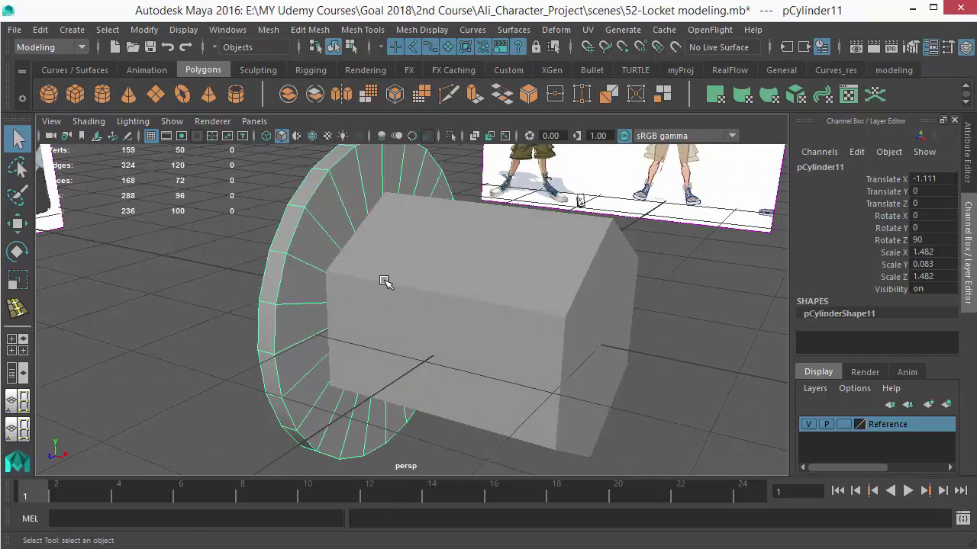
key("ctrl+1")
right_click(340, 214)
right_click_drag(284, 131, 284, 130)
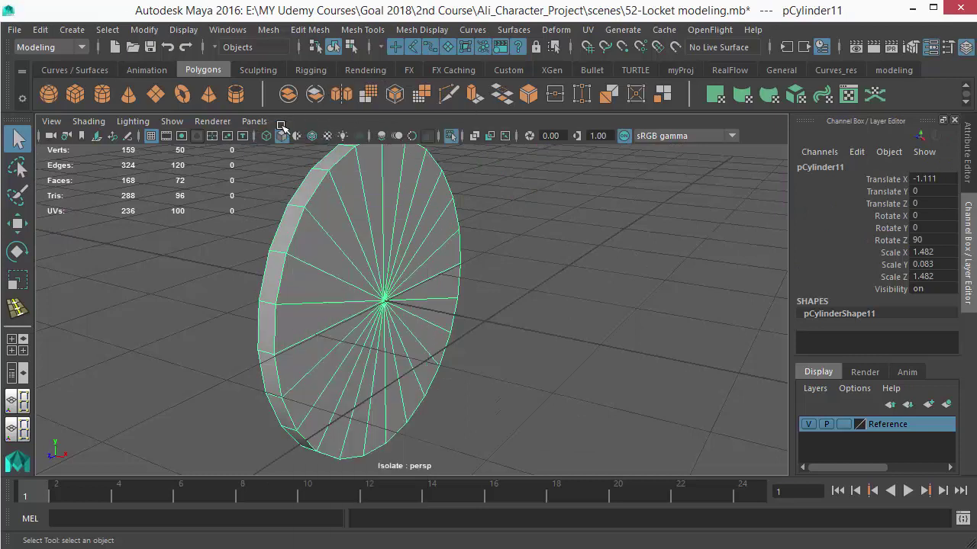
left_click(385, 302)
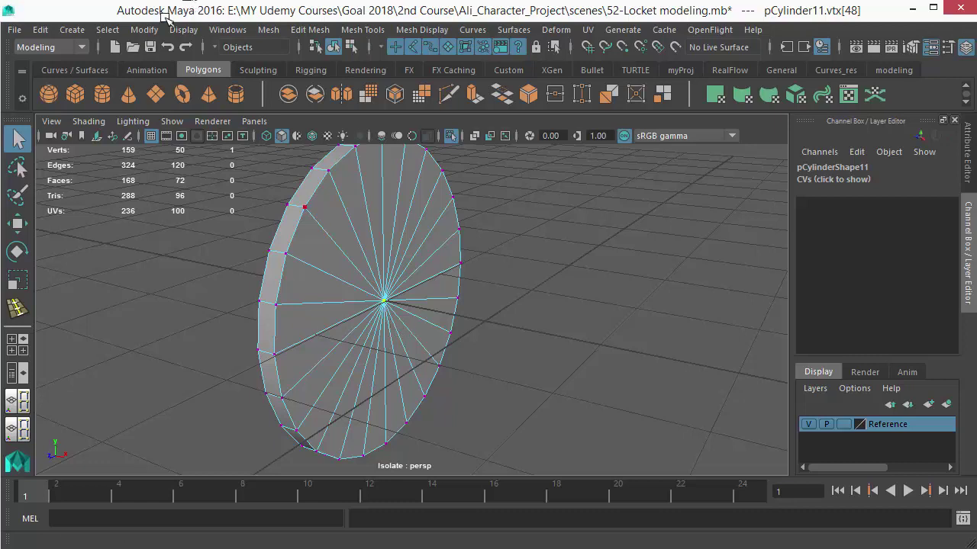
left_click(108, 29)
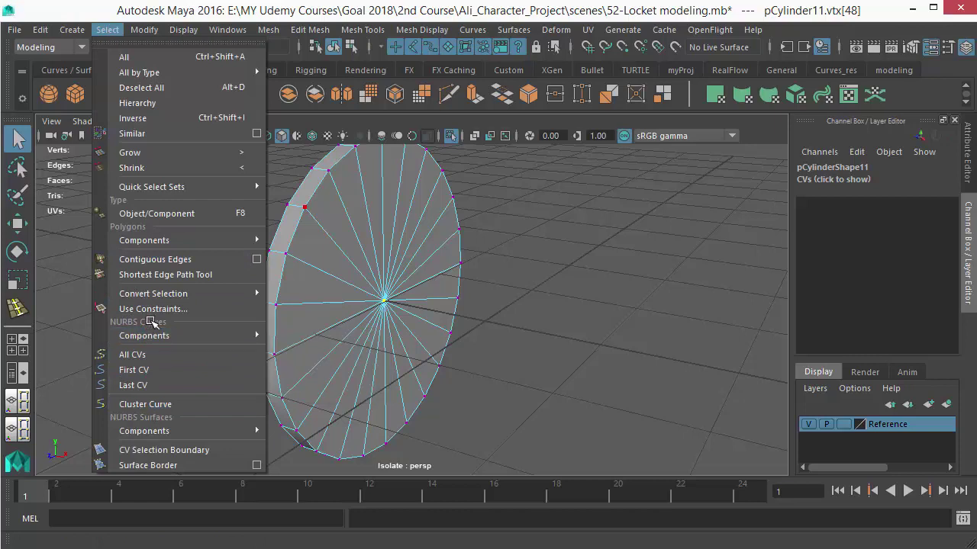
mouse_move(149, 298)
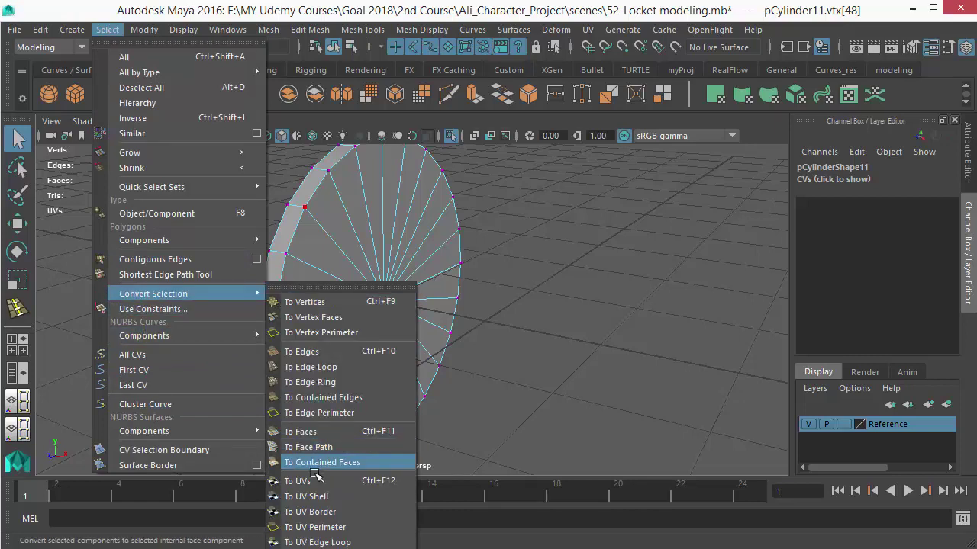
left_click(311, 444)
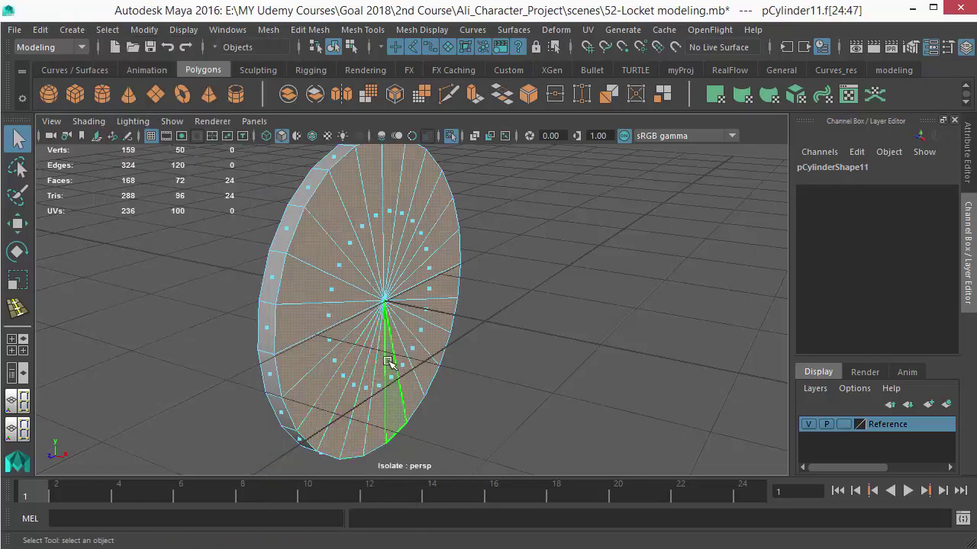
key("Delete")
Show all objects again and combine the hexagonal cylinder and the disc into one mesh.
right_click_drag(360, 192, 445, 106)
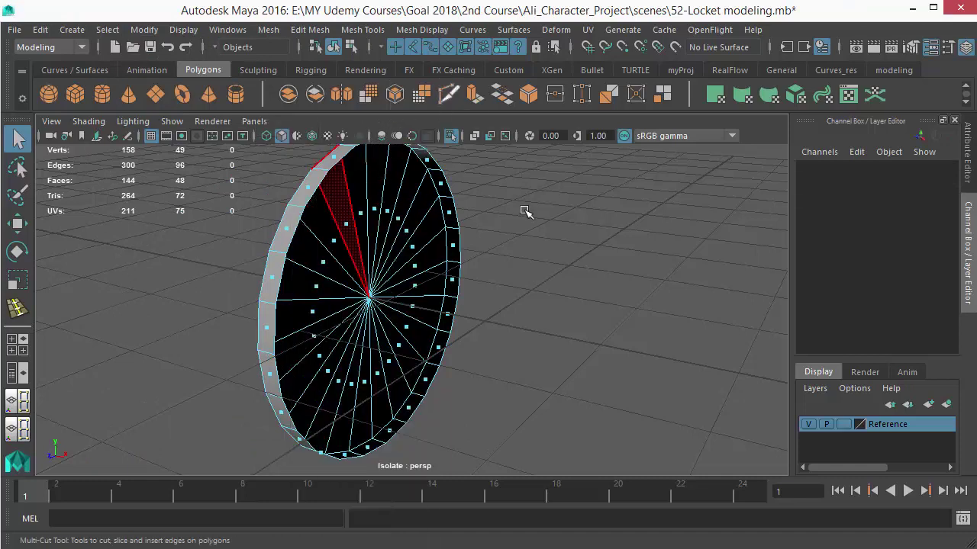
left_click(559, 269)
key("ctrl+1")
left_click(372, 281)
scroll(285, 237, "up", 1)
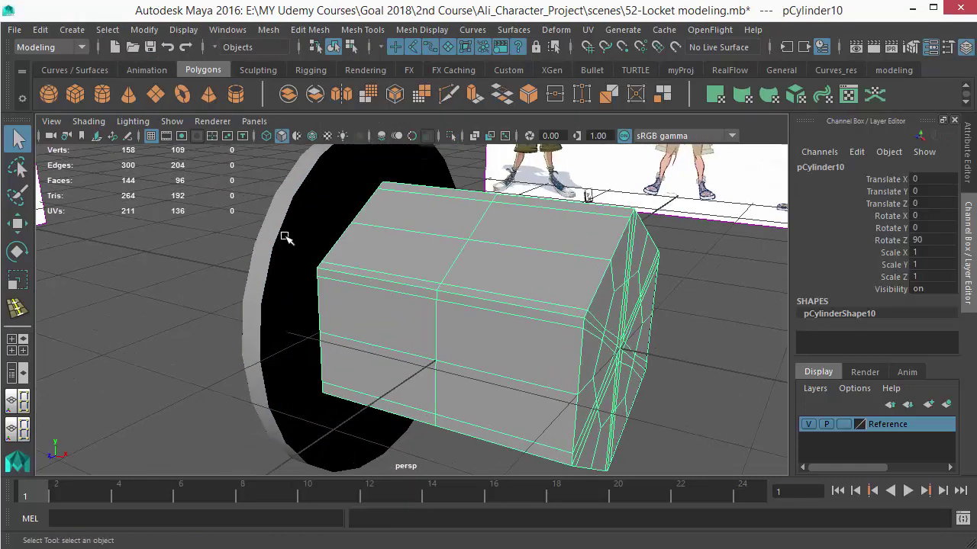
left_click(286, 233, "shift")
left_click(267, 30)
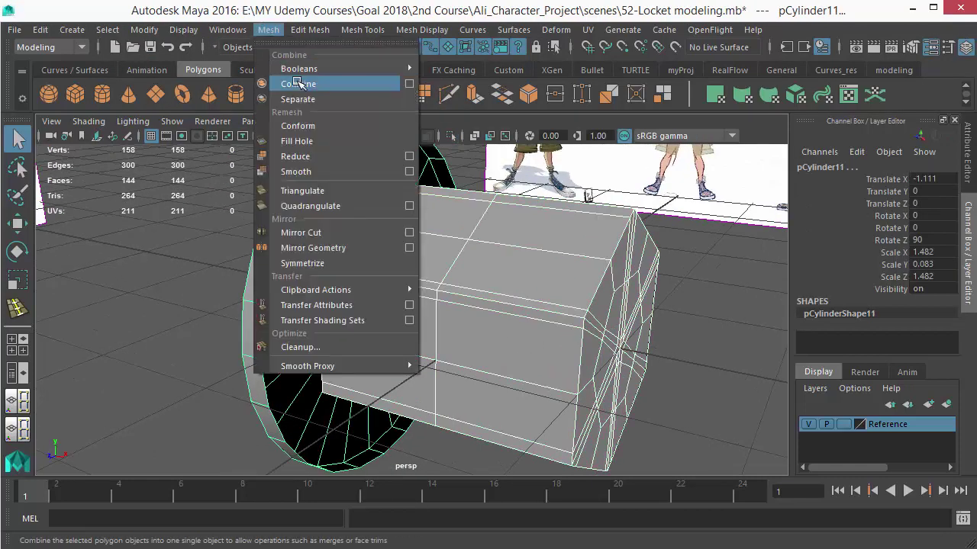
left_click(303, 84)
Bridge the disc's open inner border edge loop with the hexagonal cylinder's border edge loop.
right_click_drag(359, 262, 354, 87)
middle_click_drag(331, 205, 338, 226, "alt")
scroll(338, 226, "up", 1)
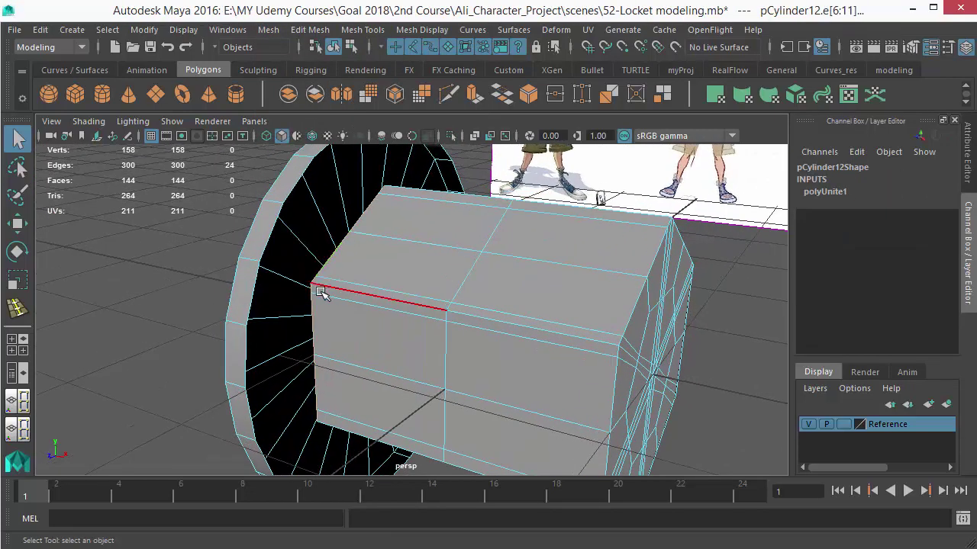
left_click_drag(364, 316, 334, 265, "alt")
left_click(214, 275)
double_click(352, 261)
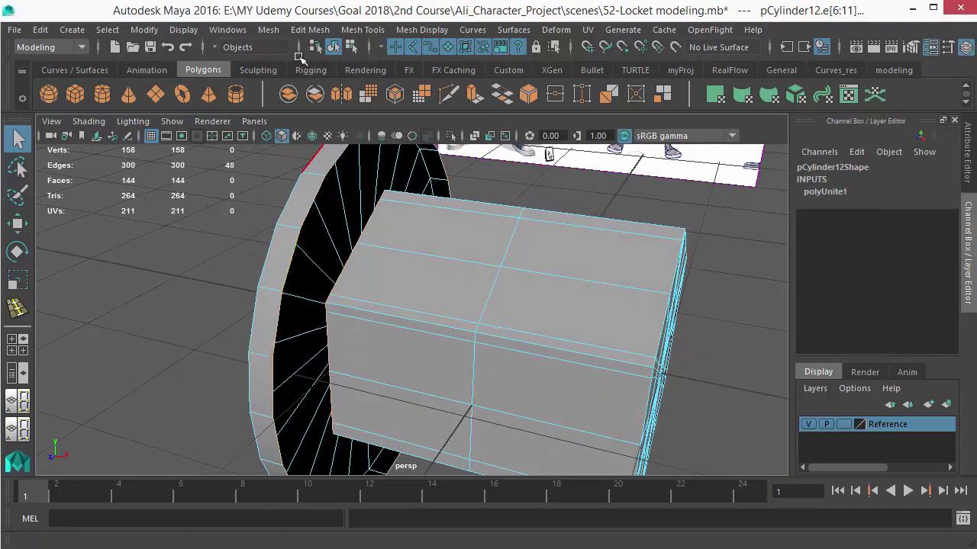
left_click(303, 28)
left_click(328, 96)
Set the Bridge Offset to 24 so the bridged faces run straight between nut and washer, and leave the bridge settings.
left_click_drag(428, 298, 227, 286, "alt")
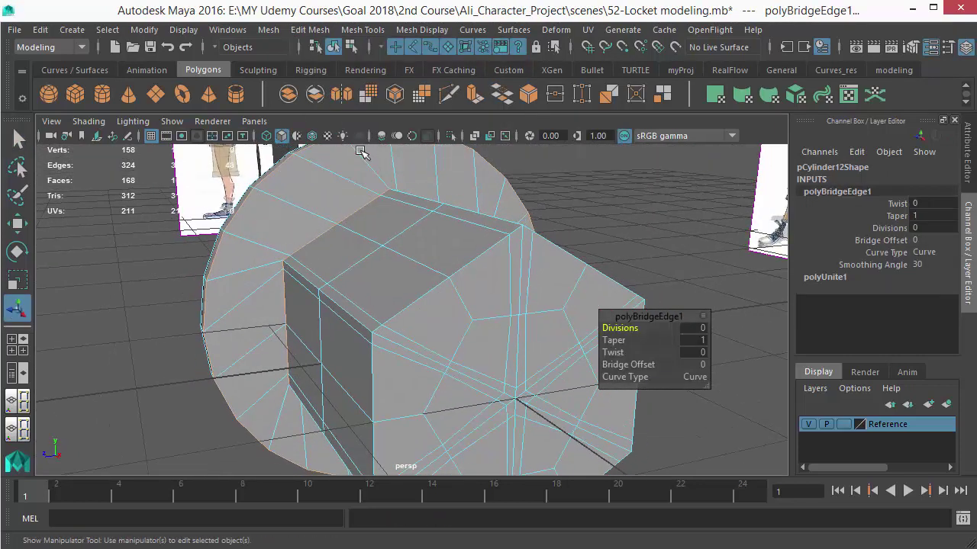
left_click_drag(361, 152, 350, 249, "alt")
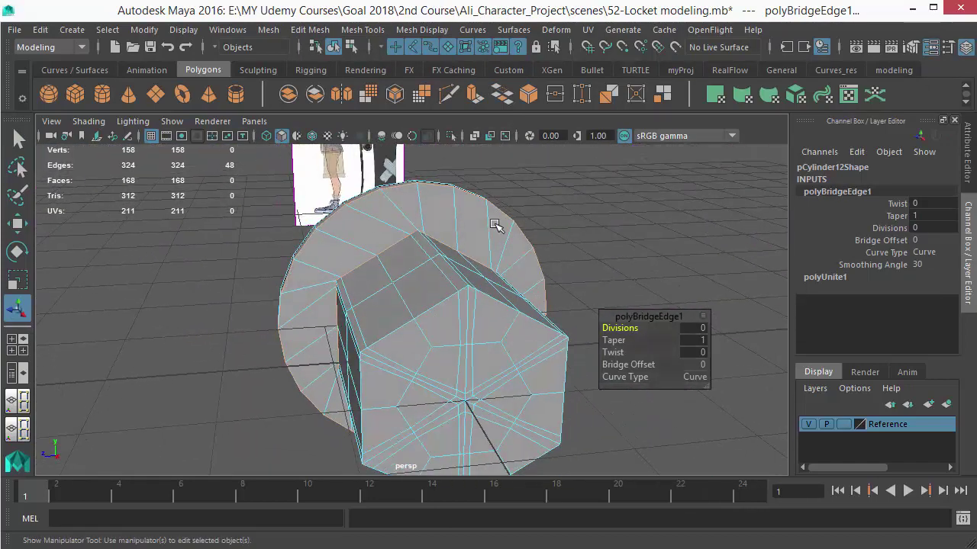
left_click_drag(394, 318, 404, 359, "alt")
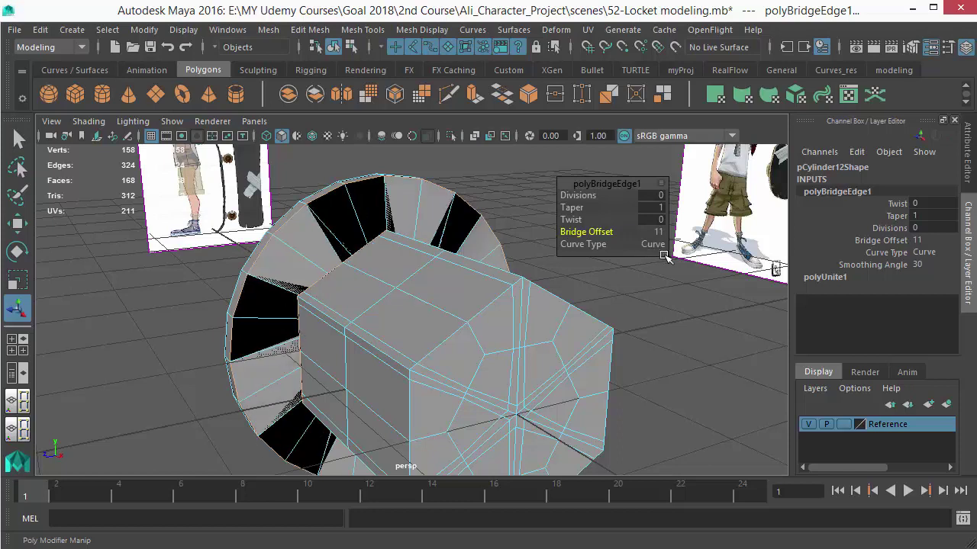
left_click_drag(670, 255, 713, 256)
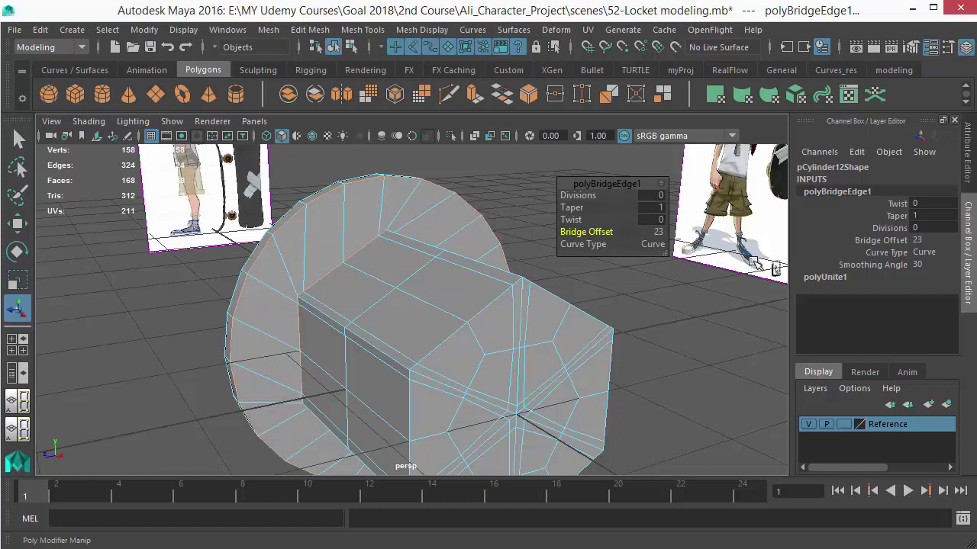
left_click_drag(463, 298, 282, 318, "alt")
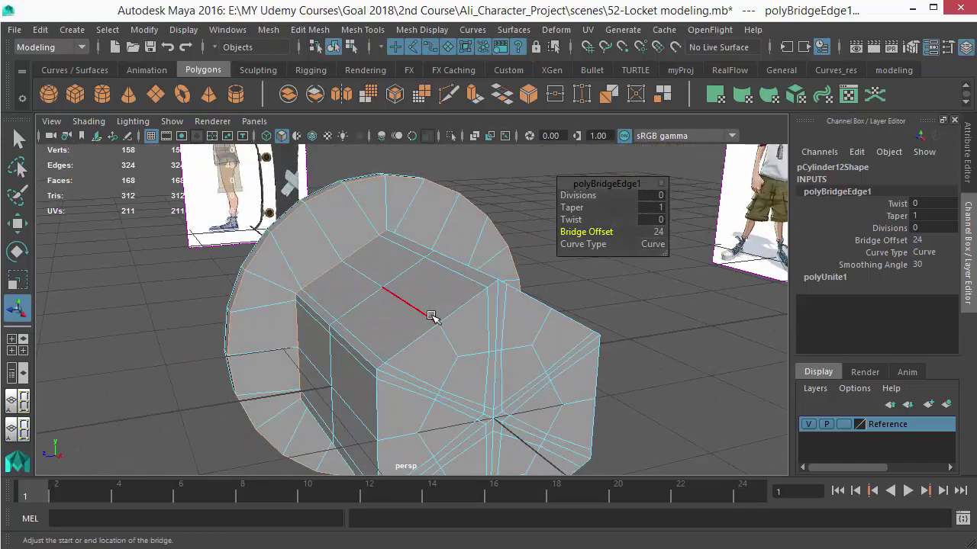
key("q")
Insert an edge loop on the washer's face close around the nut's base with the Multi-Cut tool.
left_click_drag(263, 263, 316, 253, "alt")
right_click_drag(316, 253, 371, 292, "alt")
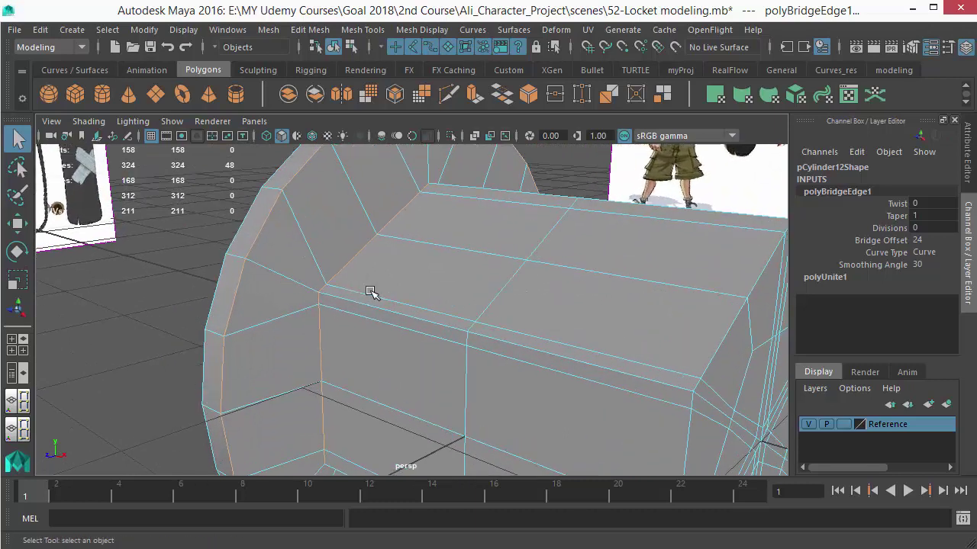
left_click_drag(371, 292, 306, 282, "alt")
right_click_drag(292, 214, 317, 183)
right_click_drag(306, 223, 309, 234)
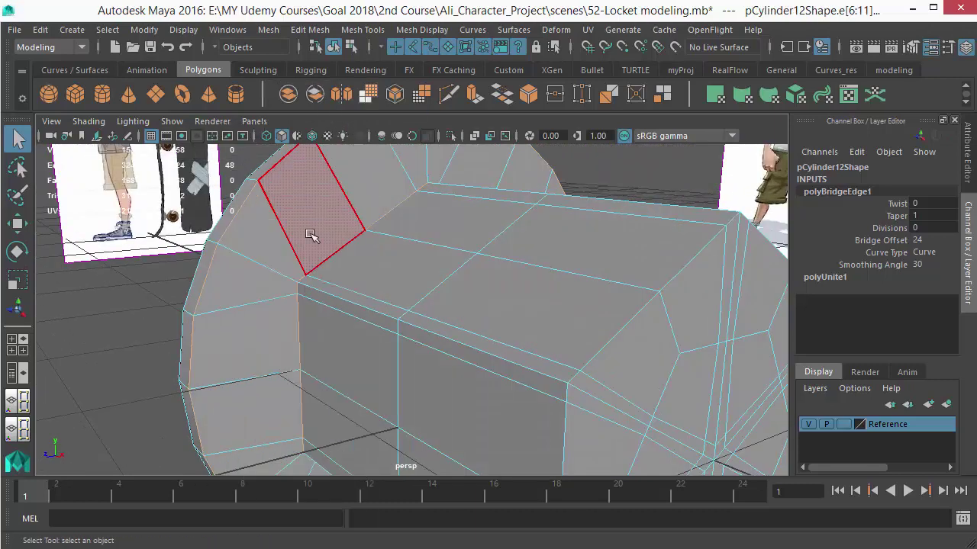
key("F8")
right_click_drag(333, 178, 233, 183, "shift")
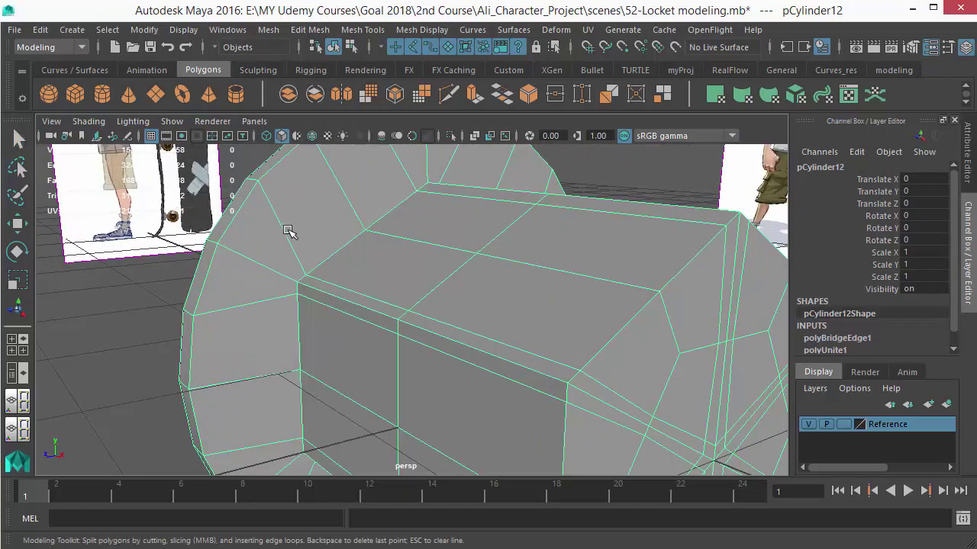
right_click_drag(311, 277, 305, 262, "alt")
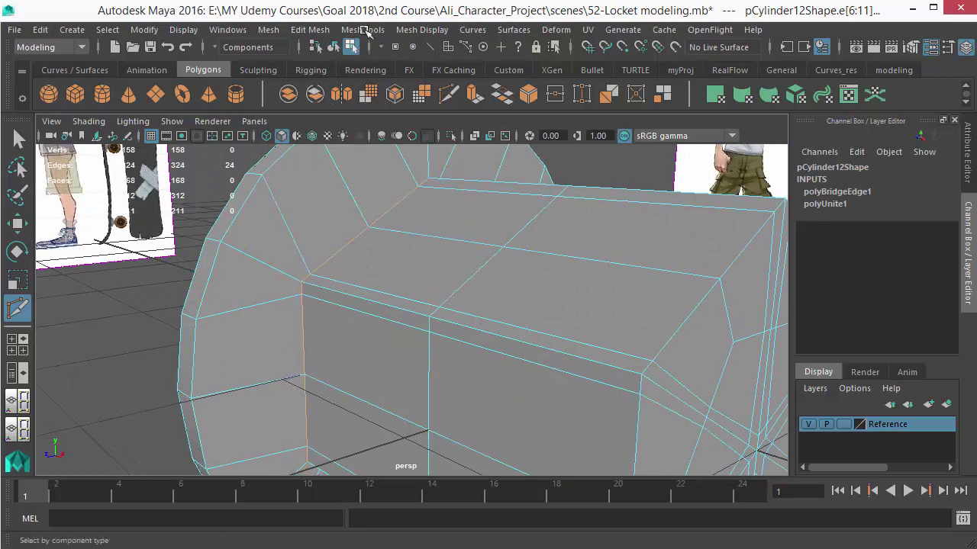
left_click(354, 29)
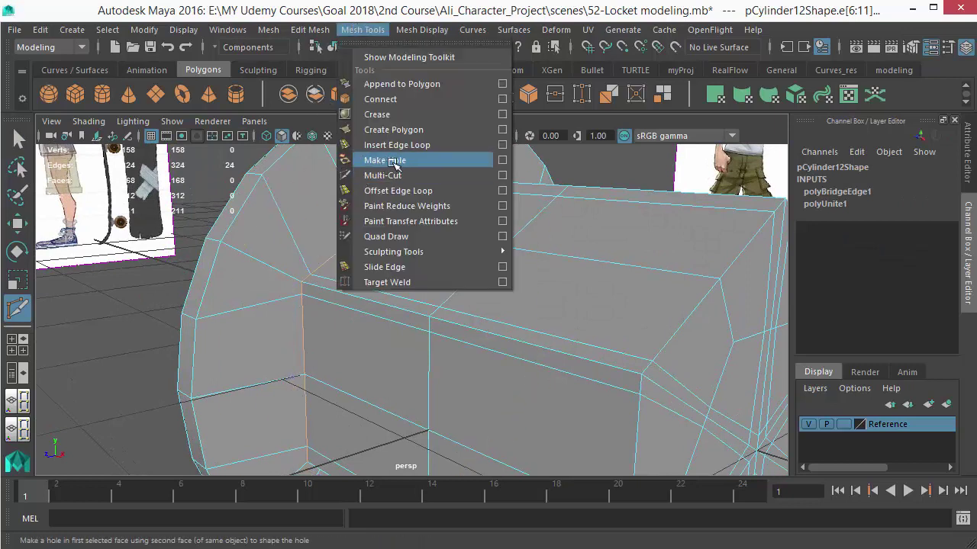
left_click(348, 317)
mouse_move(347, 319)
left_mouse_down("alt")
mouse_move(312, 308)
mouse_move(340, 324)
left_mouse_up("alt")
left_click_drag(284, 269, 303, 258, "ctrl")
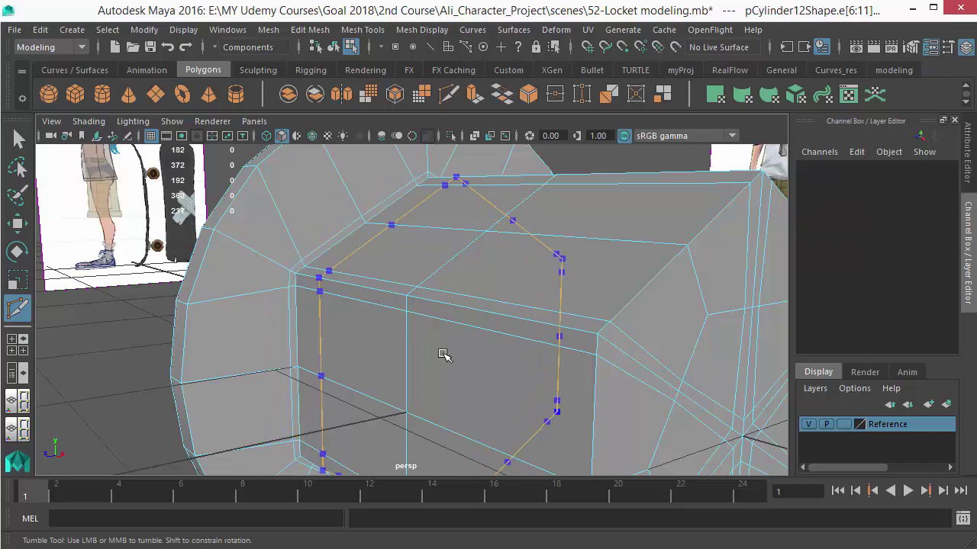
left_click_drag(356, 325, 386, 330, "alt")
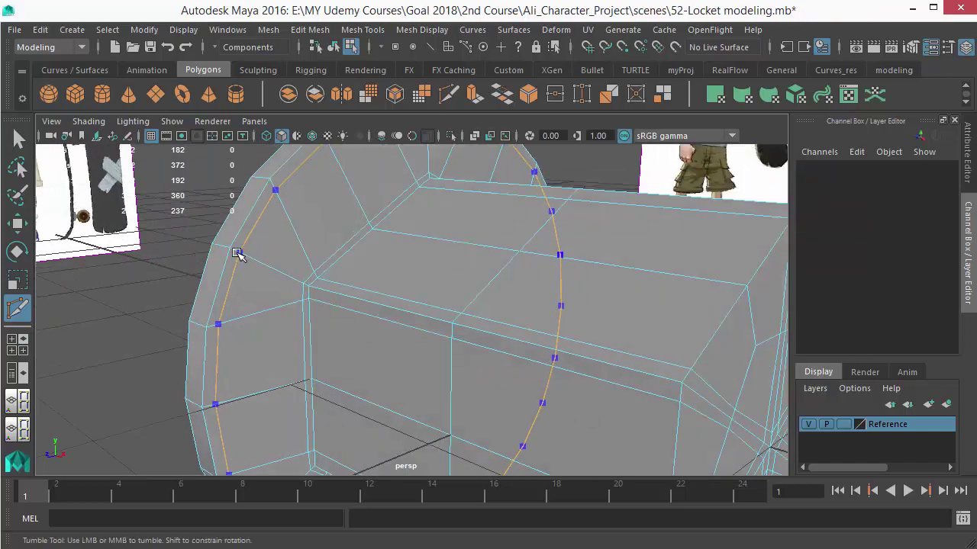
Insert an edge loop on the washer's face close to its outer rim with the Multi-Cut tool.
left_click(233, 251, "ctrl")
mouse_move(321, 312)
left_mouse_down("alt")
mouse_move(176, 318)
mouse_move(323, 329)
left_mouse_up("alt")
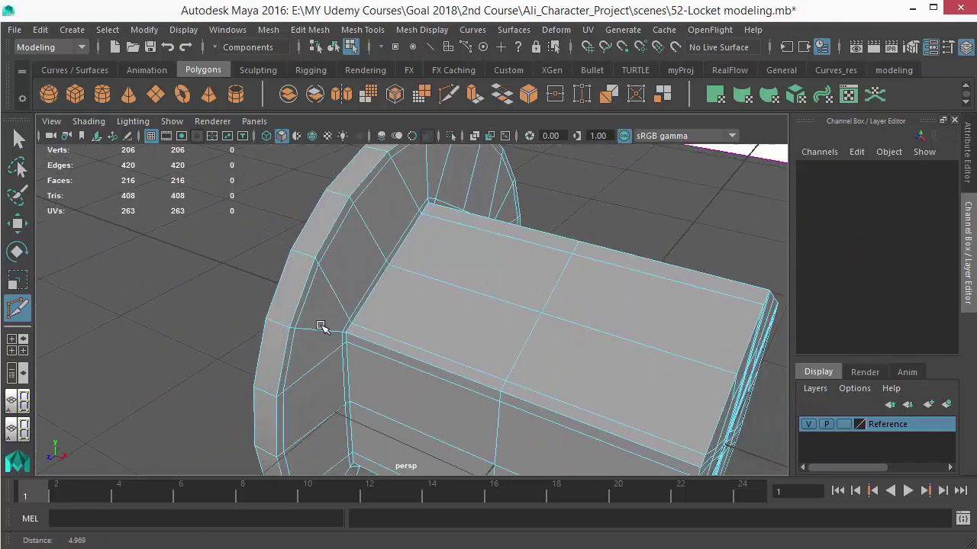
middle_click_drag(328, 334, 311, 251, "alt")
left_click_drag(310, 252, 265, 269, "alt")
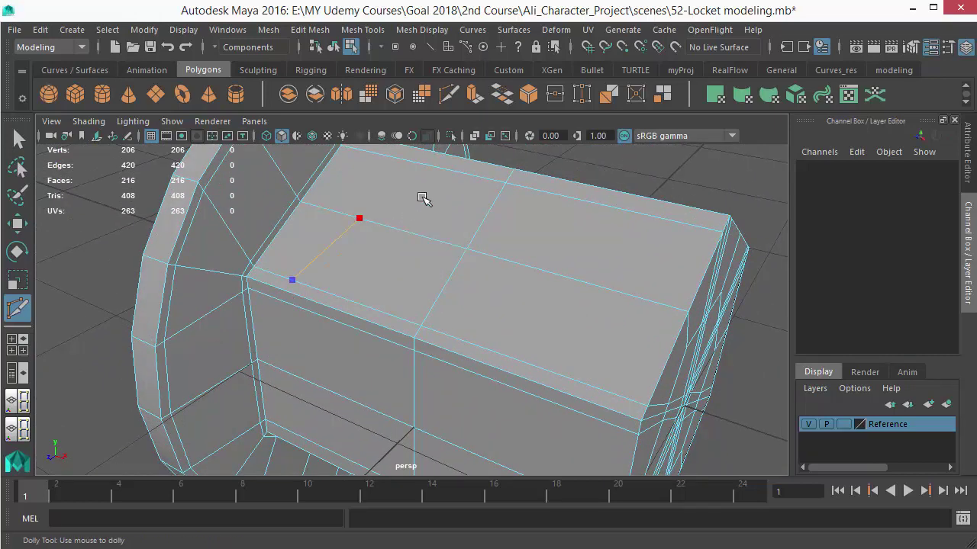
left_click(505, 184)
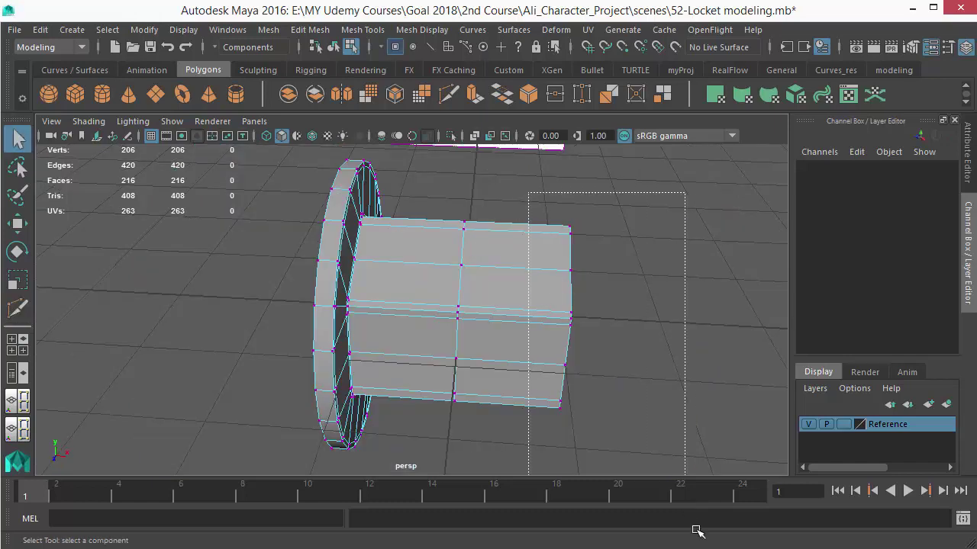
Shorten the hexagonal nut by moving its end vertices, together with the middle loop, along its axis toward the washer.
left_click_drag(697, 532, 696, 532)
key("w")
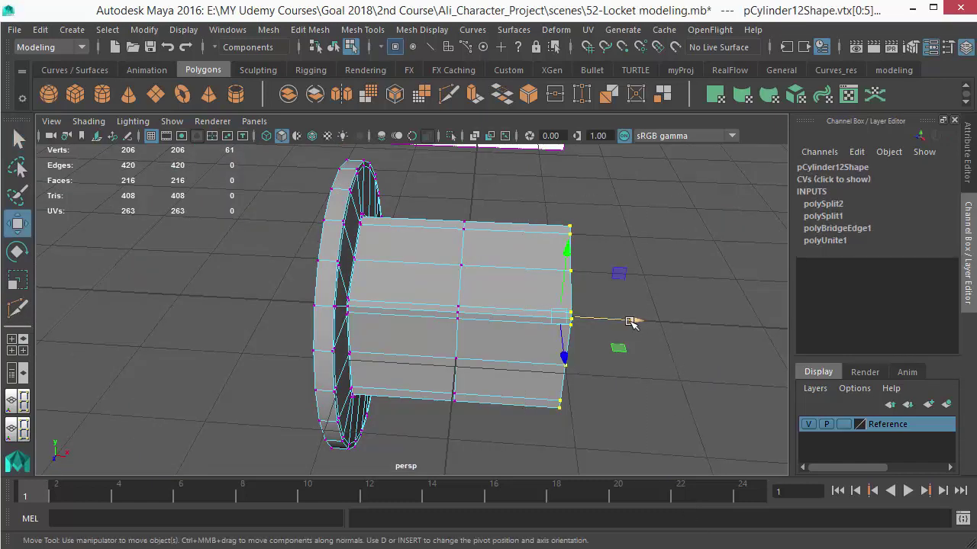
left_click_drag(630, 322, 537, 317)
left_click_drag(514, 353, 594, 471)
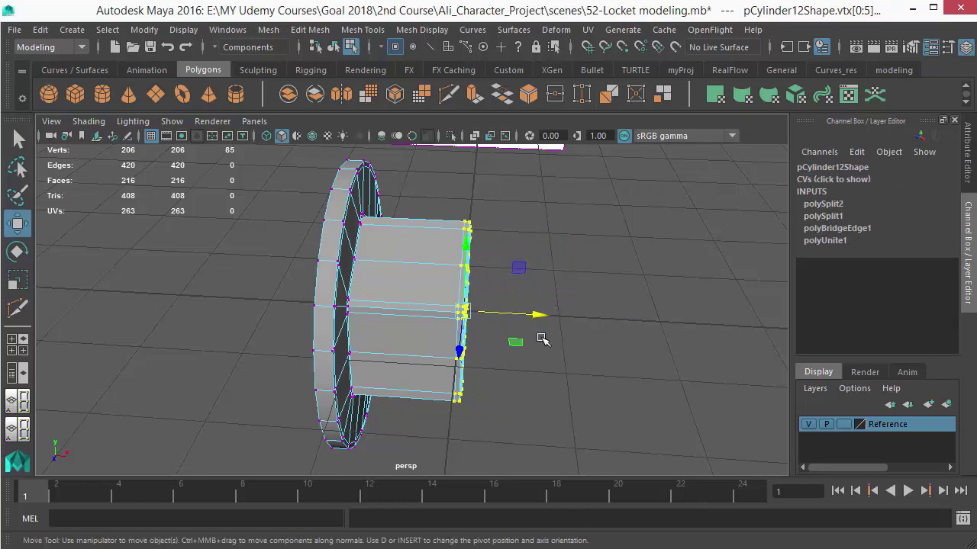
left_click_drag(538, 317, 537, 318)
left_click_drag(301, 332, 425, 327)
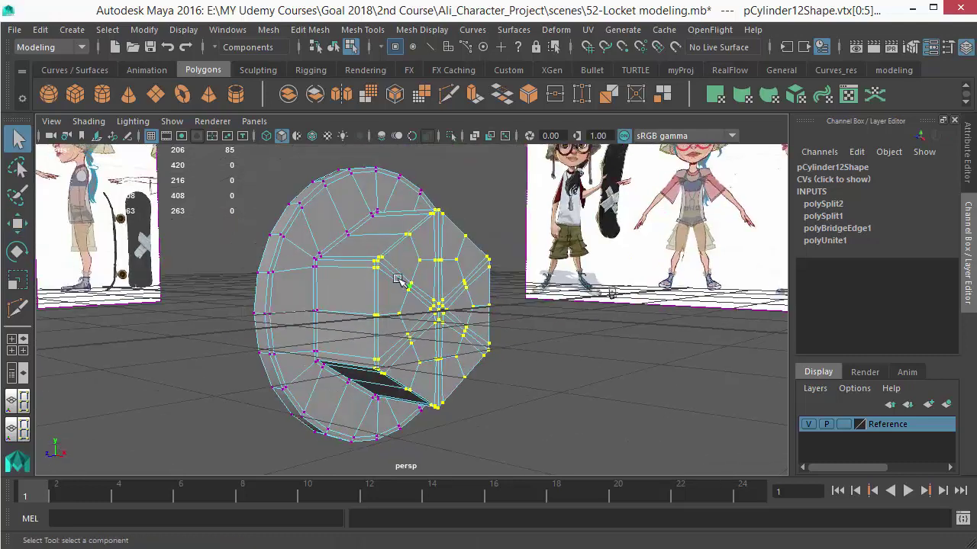
Preview the combined nut and washer mesh smoothed in object mode, examine its edges and return to the unsmoothed display.
right_click_drag(396, 164, 451, 148)
key("3")
left_click(649, 371)
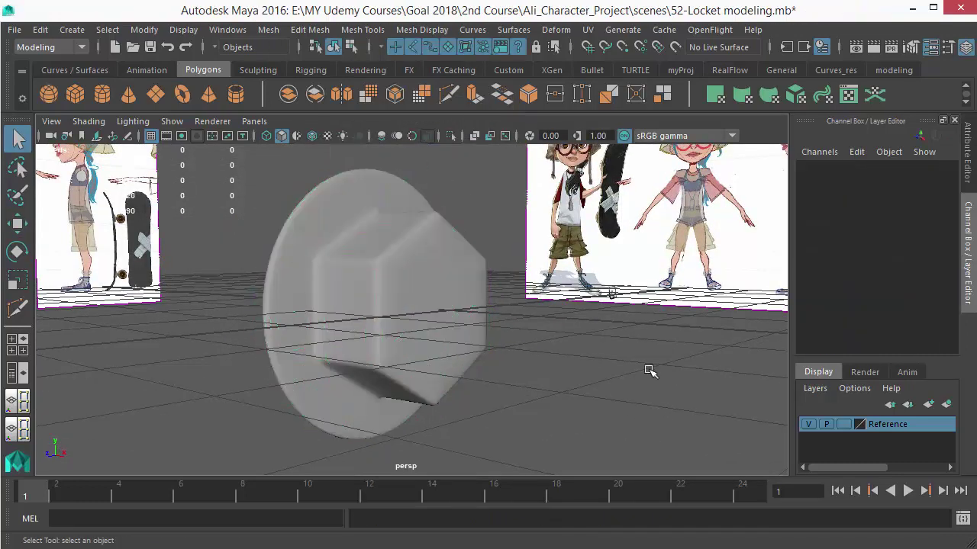
scroll(527, 389, "down", 5)
left_click_drag(527, 389, 401, 357, "alt")
scroll(381, 351, "up", 5)
left_click(351, 340)
key("1")
mouse_move(351, 340)
left_mouse_down("alt")
mouse_move(375, 328)
mouse_move(366, 328)
left_mouse_up("alt")
Add a supporting edge loop to the hexagonal nut with the Insert Edge Loop tool and display the mesh smoothed in object mode.
right_click_drag(300, 214, 206, 248, "shift")
left_click_drag(251, 267, 366, 294, "alt")
left_click(377, 251)
key("q")
right_click_drag(309, 131, 374, 109)
left_click(334, 205)
key("3")
left_click(648, 381)
Examine the smoothed nut and washer from close up and farther away, with and without the mesh selected.
left_click_drag(648, 381, 405, 305, "alt")
right_click_drag(405, 305, 312, 278, "alt")
left_click(312, 277)
right_click_drag(413, 312, 457, 331, "alt")
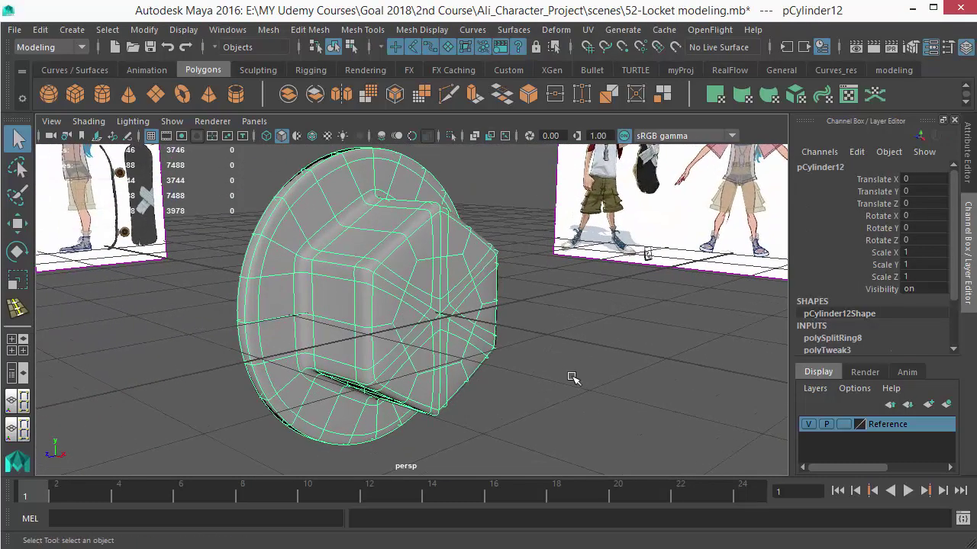
left_click(572, 377)
left_click(286, 276)
left_click(580, 394)
left_click(412, 325)
right_click_drag(412, 325, 585, 347, "alt")
left_click(584, 347)
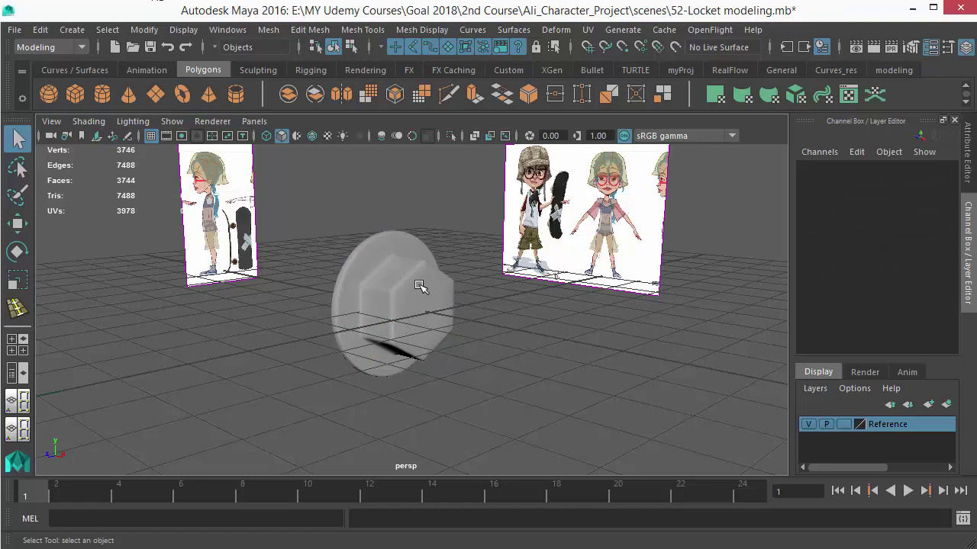